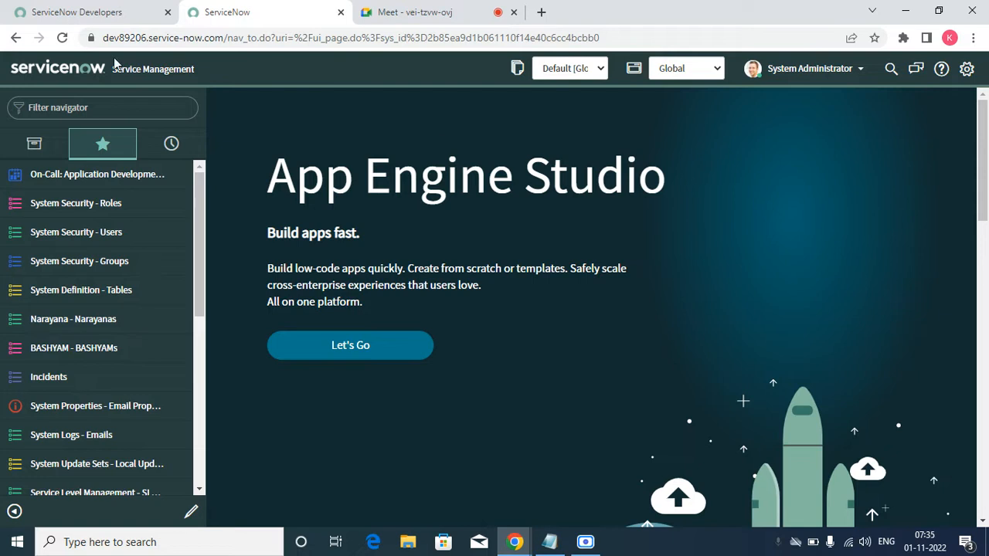
Step: Filter the navigator for "roles" and open the System Security - Roles list
left_click(110, 104)
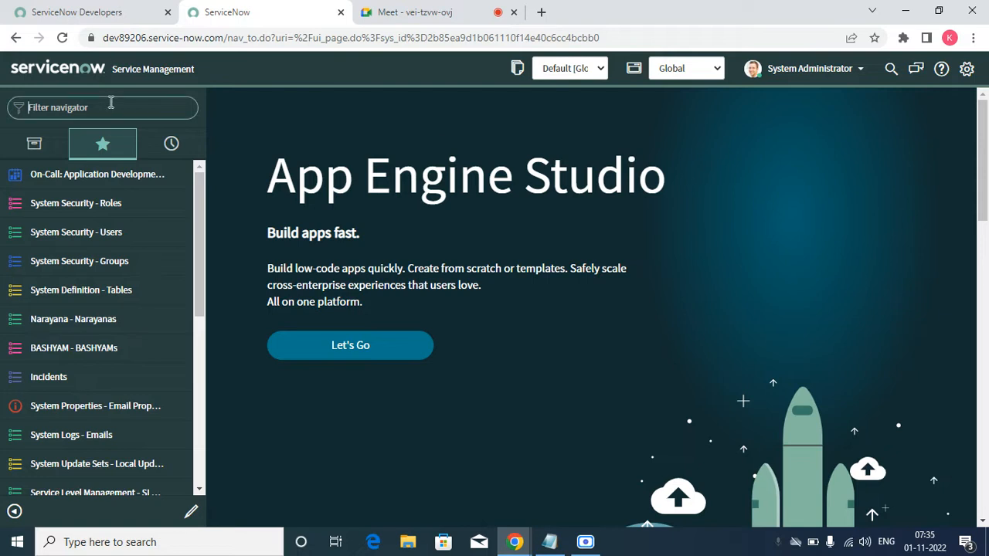
type("kn")
key("BackSpace")
key("BackSpace")
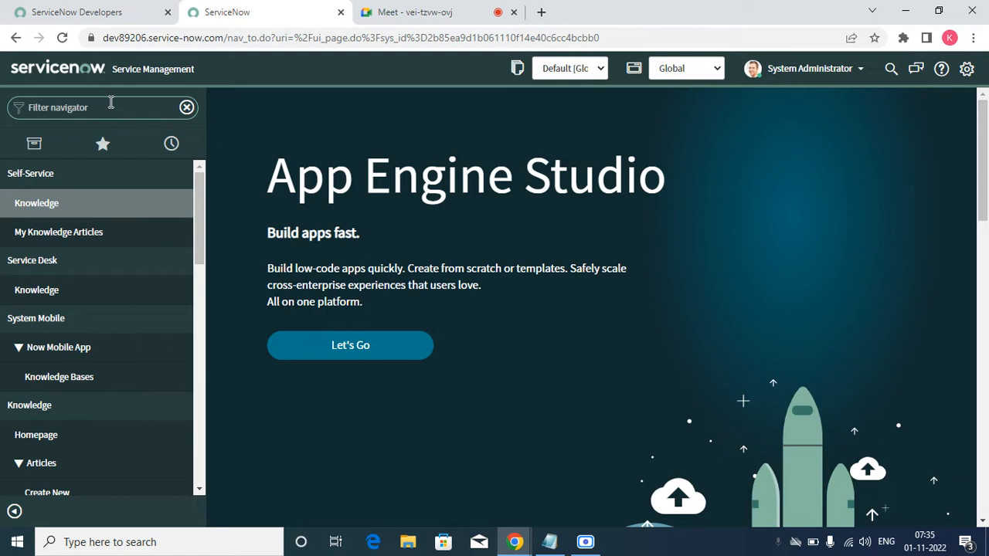
type("roles")
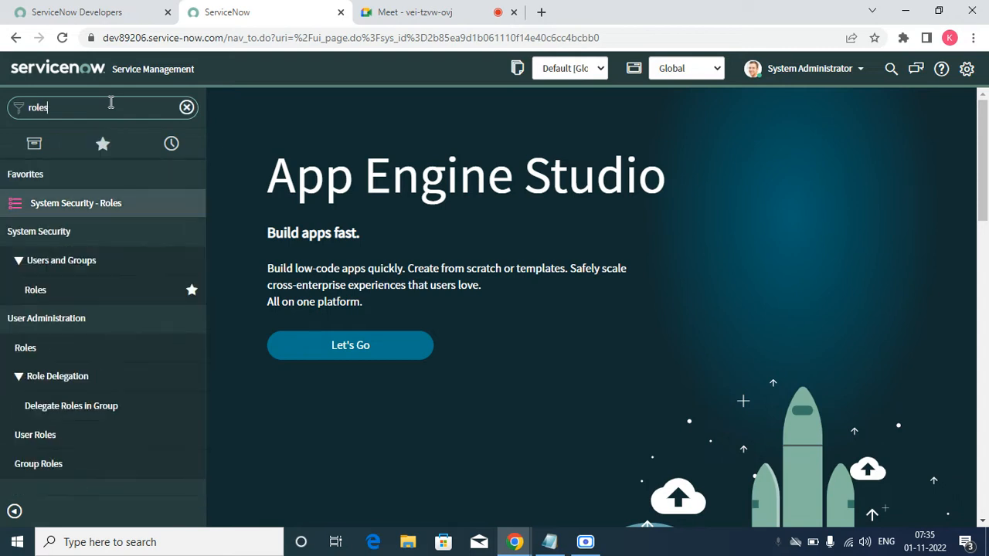
left_click(103, 202)
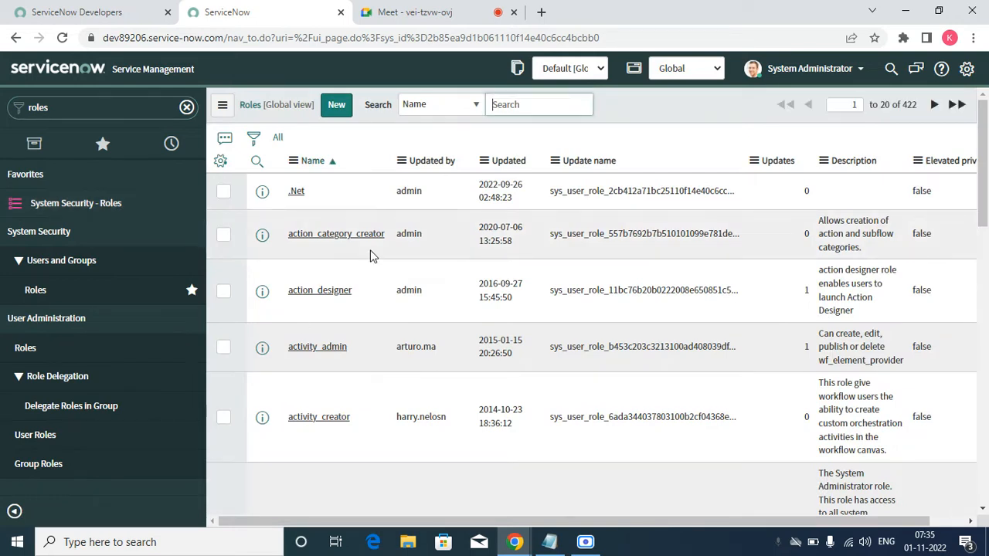
Step: Filter the Roles list by name with the search term "*knowle"
type("*k")
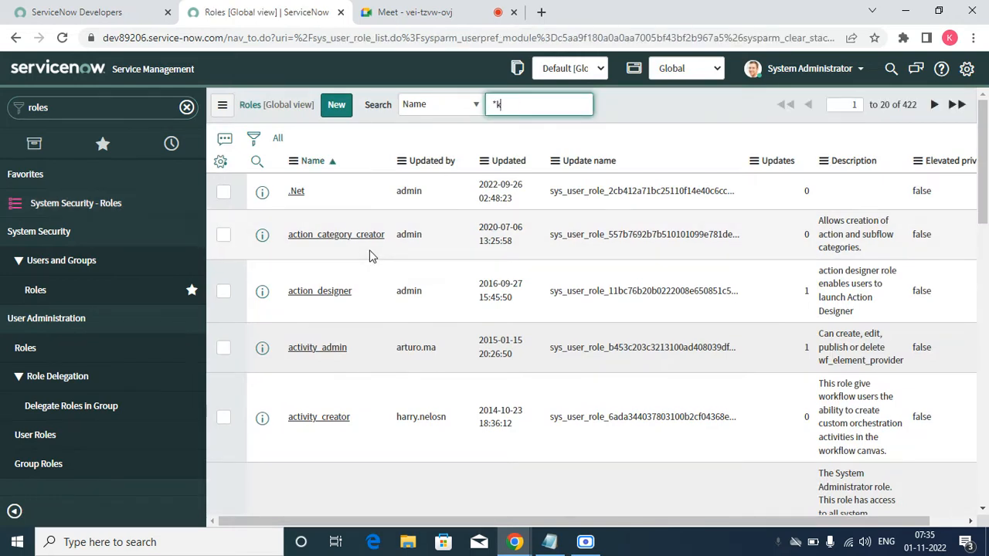
type("nowle")
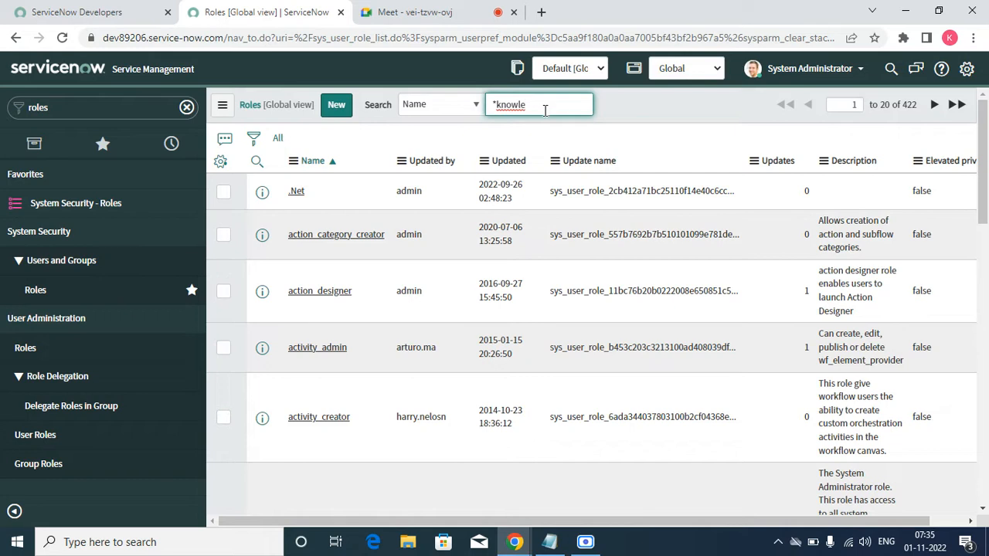
key("Return")
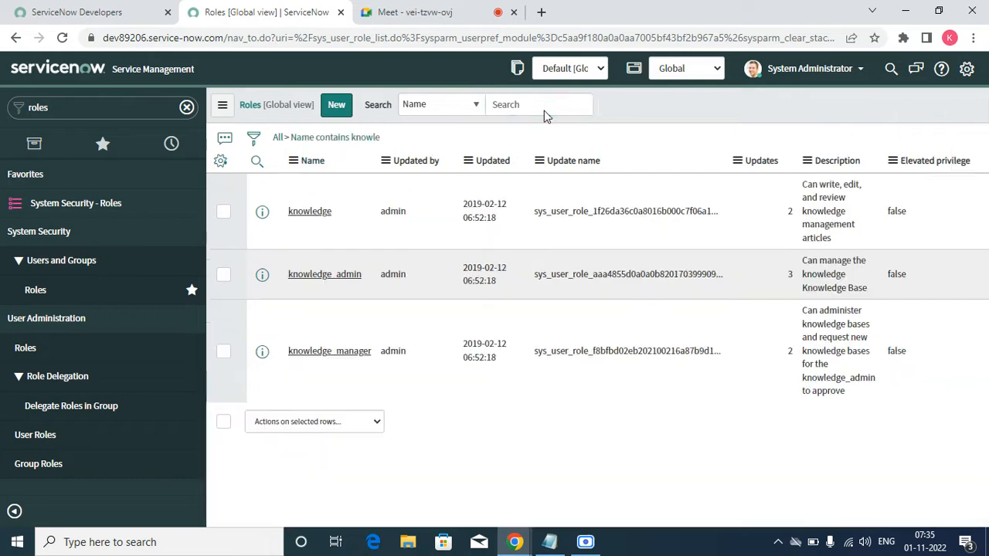
Step: Switch to the Google Meet call, admit the waiting participant, and return to the ServiceNow Roles list
left_click(442, 9)
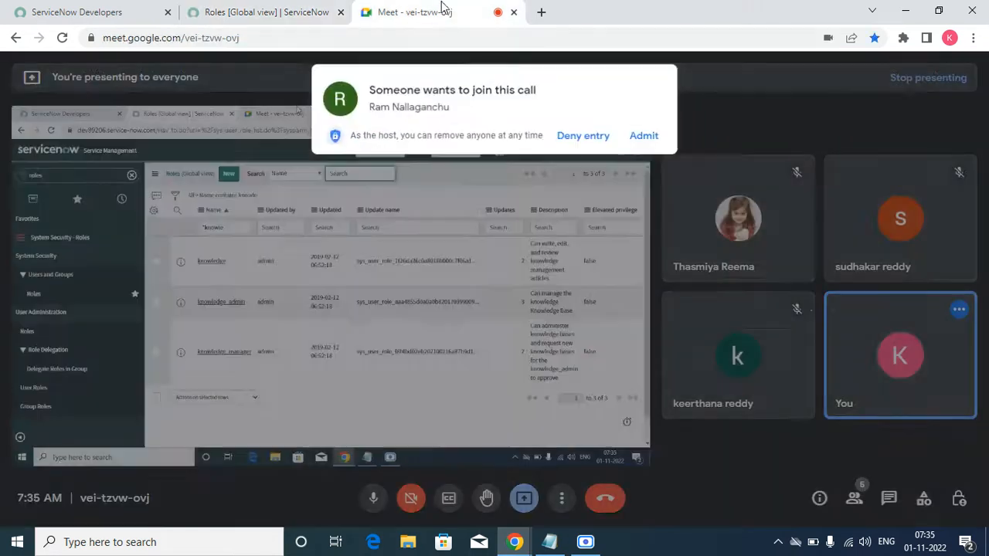
left_click(644, 135)
left_click(244, 12)
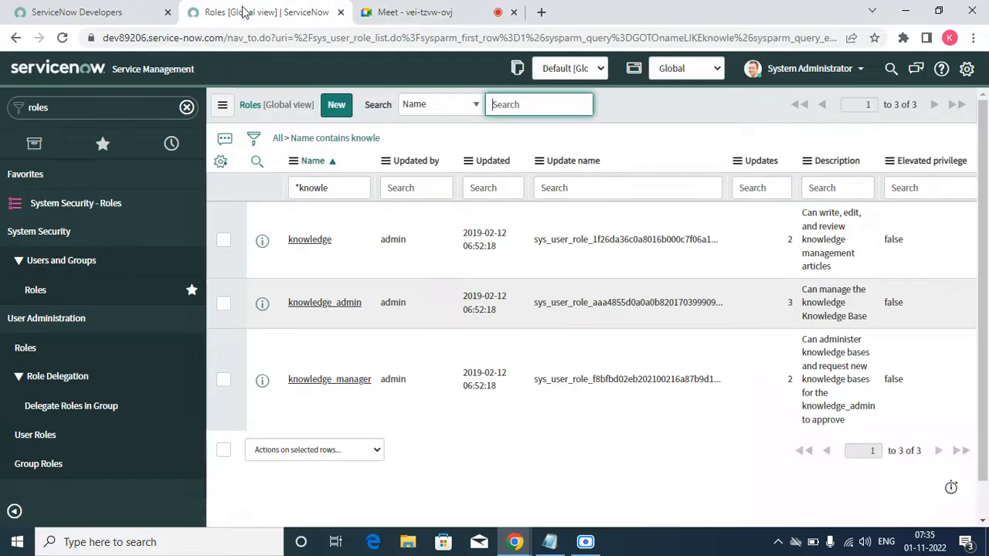
Step: Open the knowledge role record in a new browser tab and view its details
left_click(965, 433)
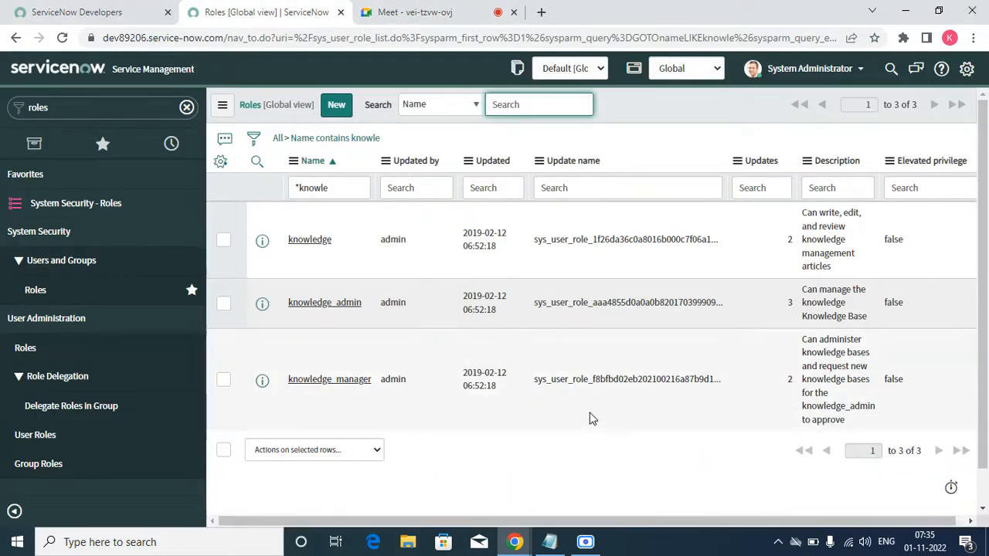
right_click(261, 241)
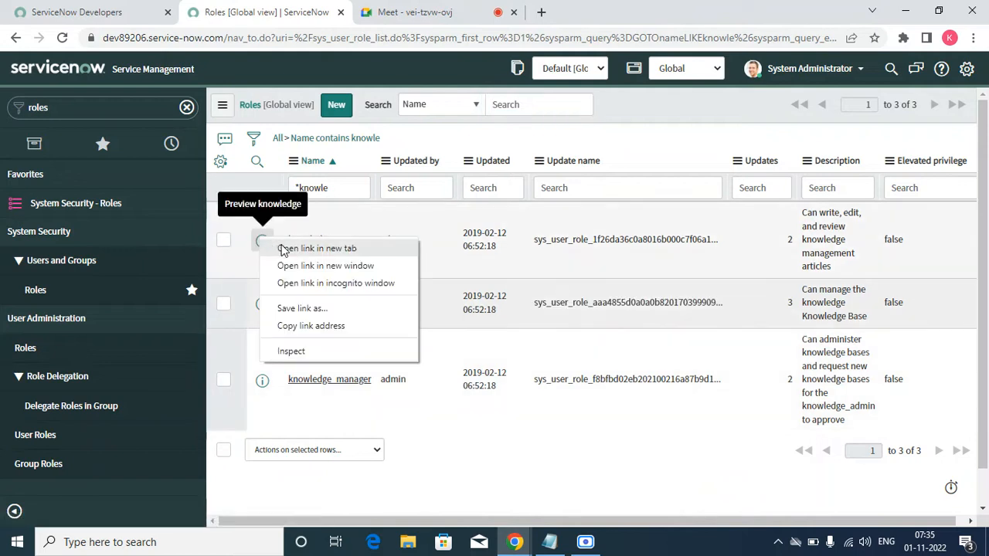
left_click(283, 249)
left_click(390, 14)
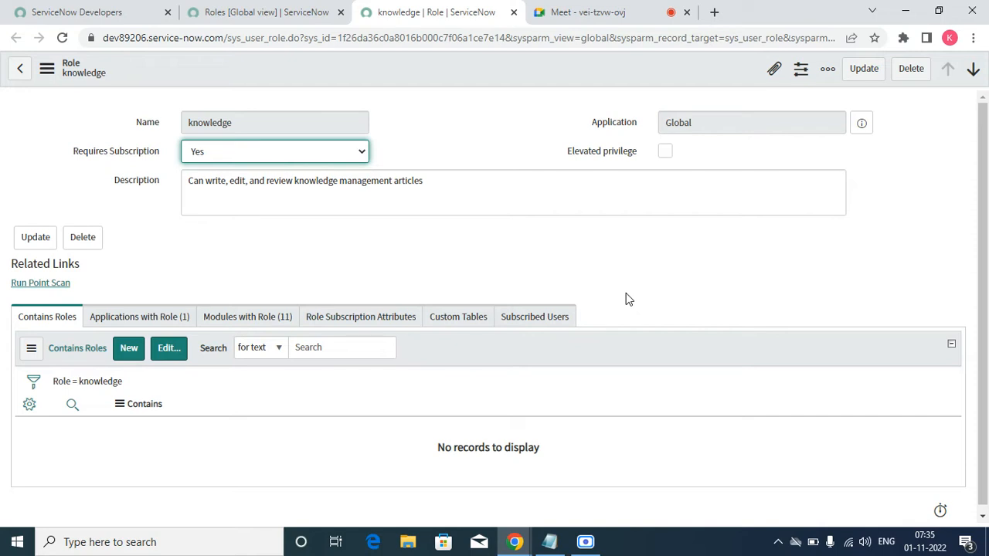
Step: Open the knowledge_admin role from the Roles list in a new browser tab and examine its description
left_click(301, 12)
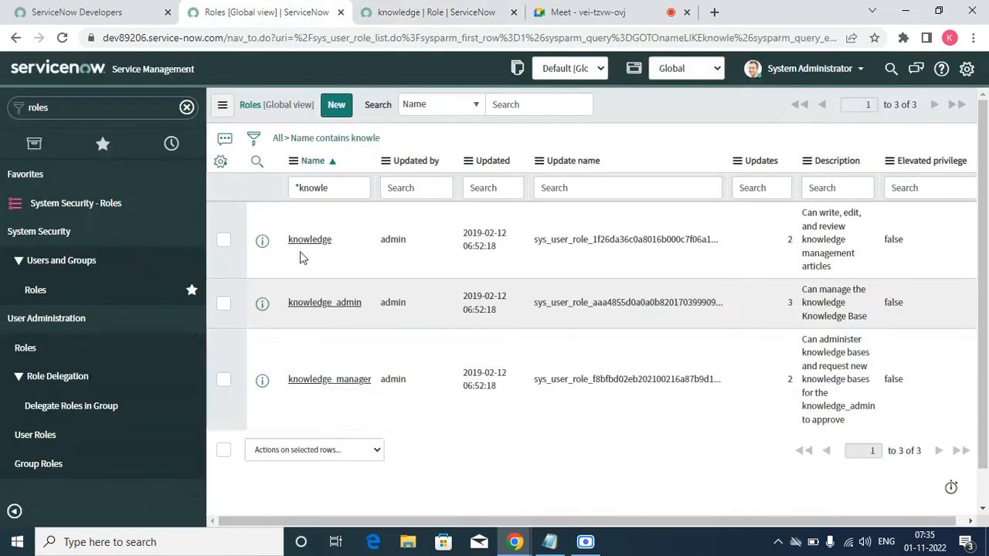
right_click(262, 304)
left_click(293, 317)
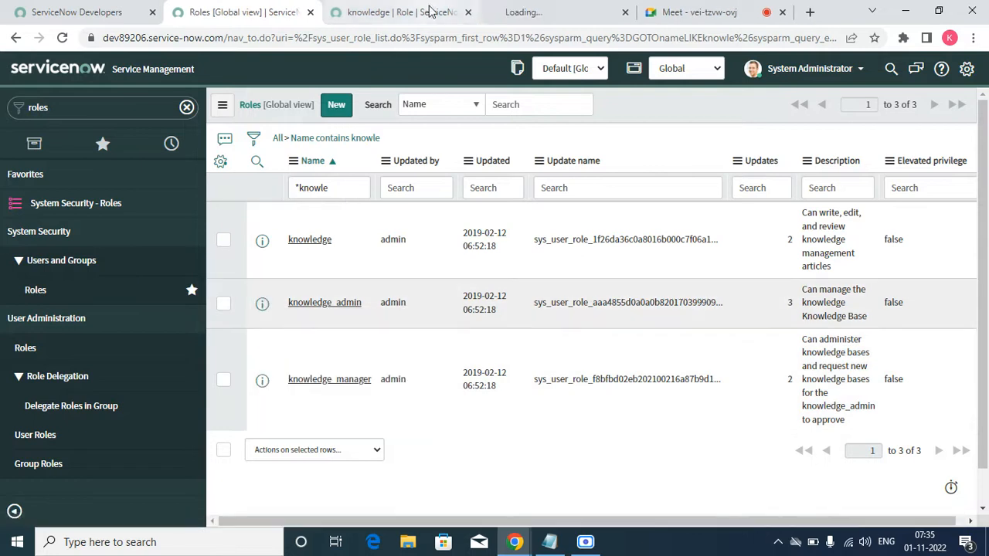
left_click(517, 12)
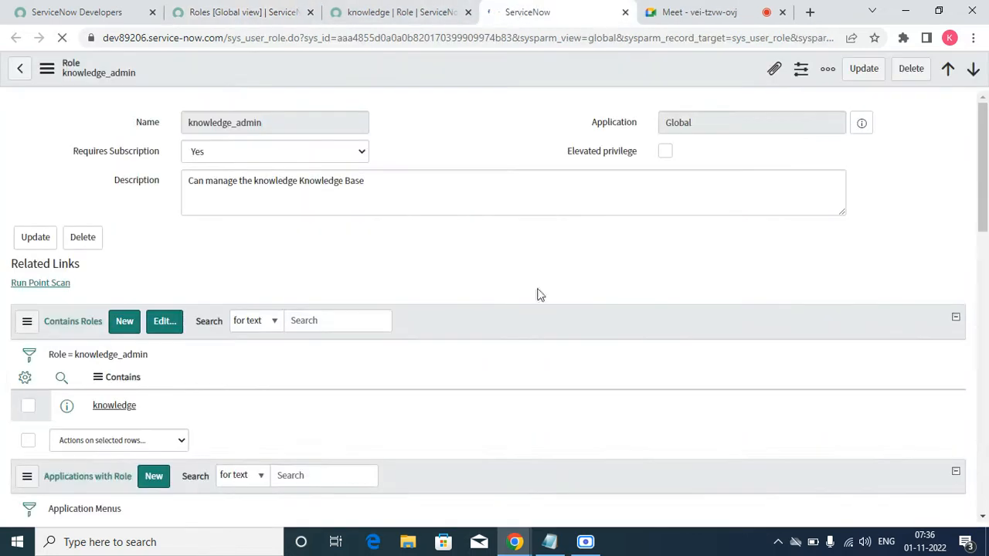
double_click(272, 182)
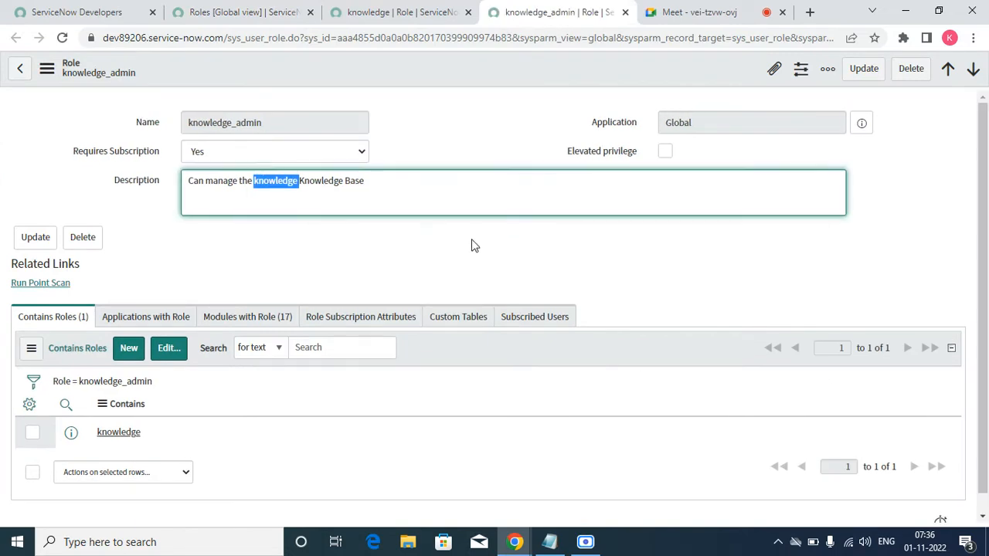
left_click(430, 180)
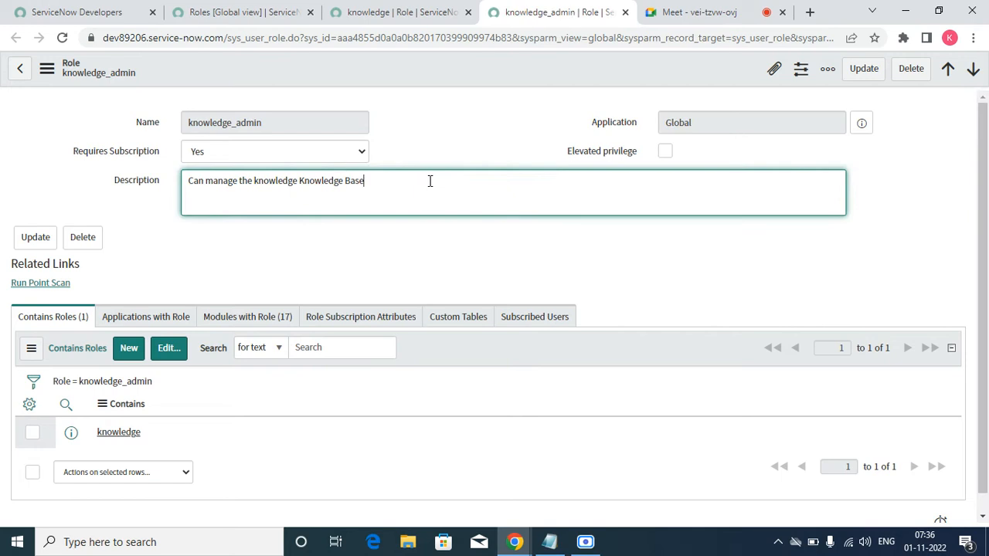
Step: Return to the Roles list and open the knowledge_manager role record in a new browser tab
left_click(357, 12)
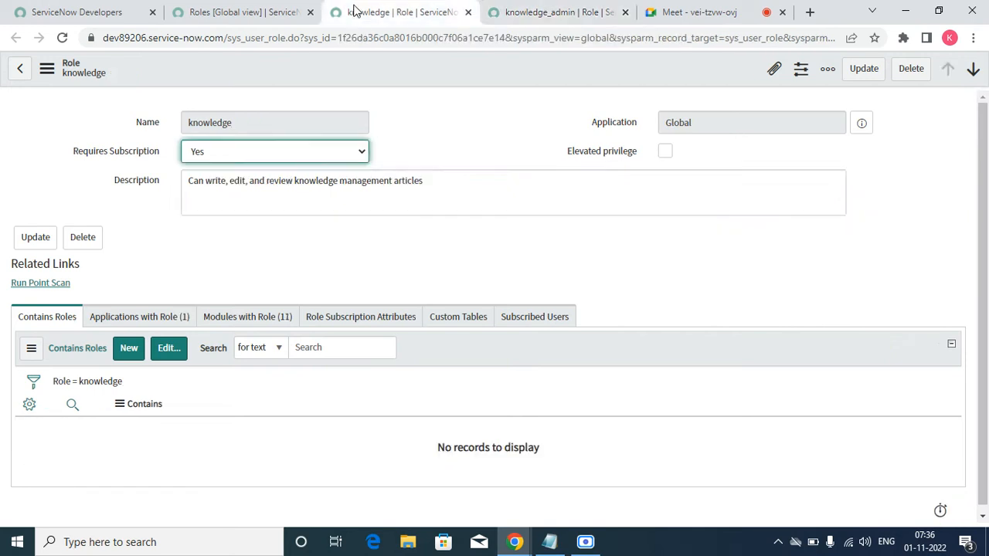
left_click(271, 15)
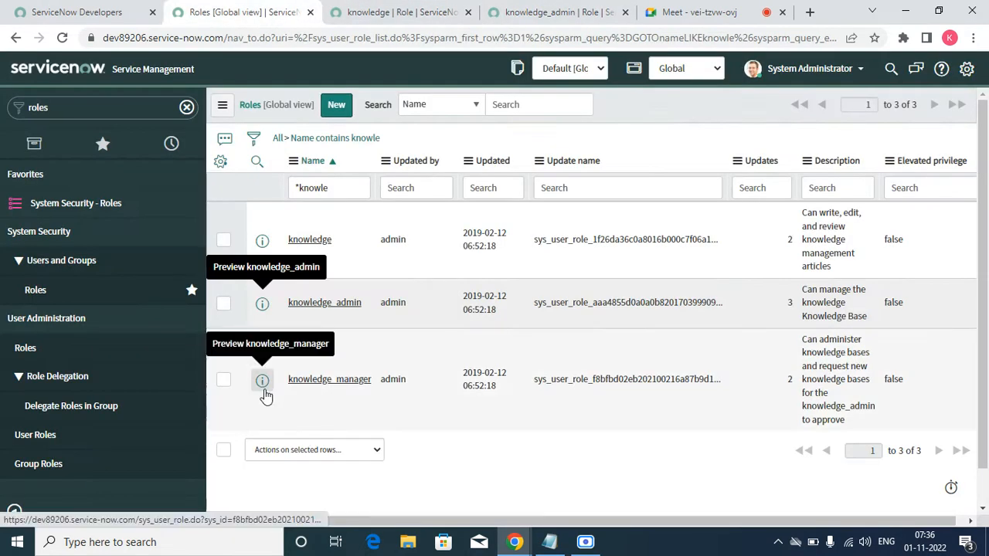
right_click(263, 391)
left_click(282, 403)
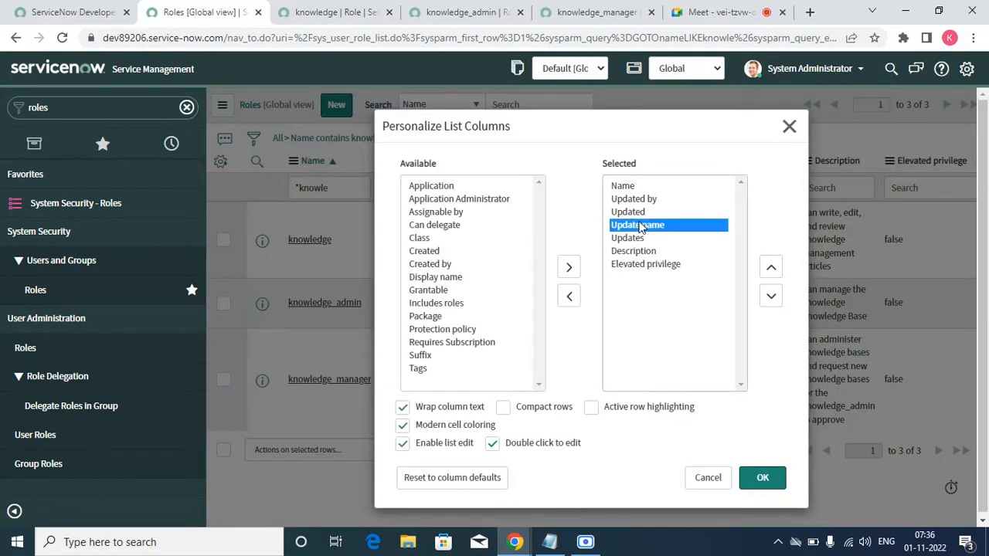
Step: Personalize the Roles list columns by removing Update name, Updates and Updated
double_click(640, 224)
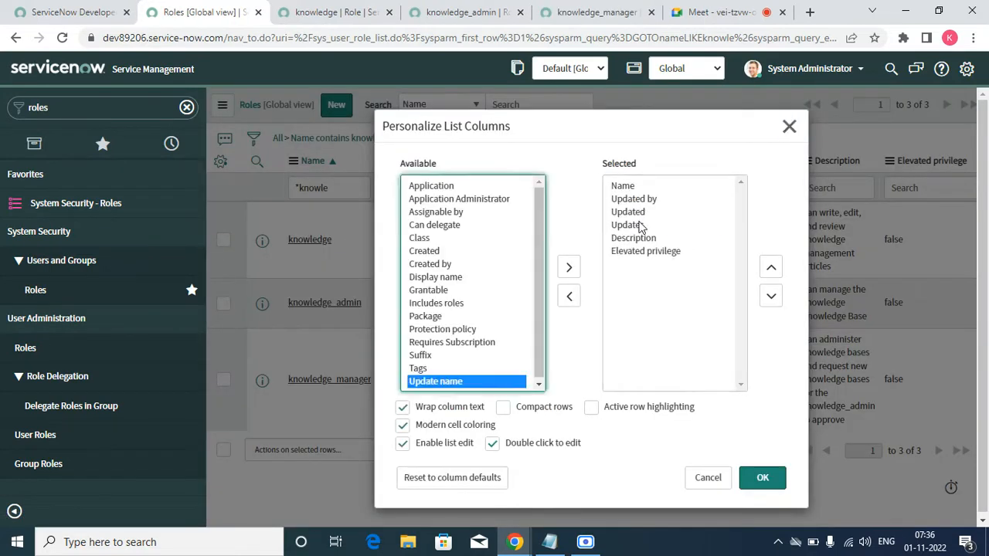
double_click(630, 212)
double_click(630, 211)
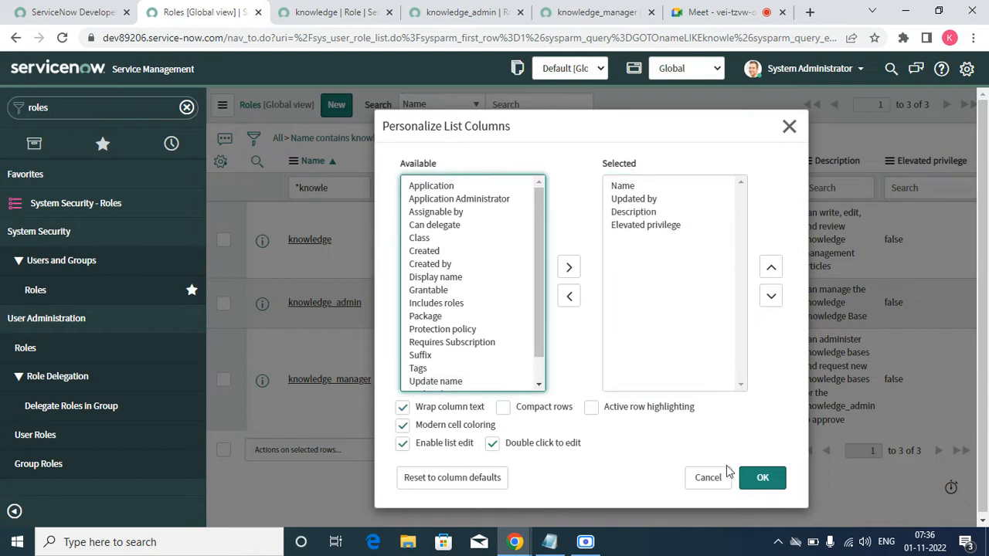
left_click(757, 479)
Step: Compare the descriptions and contained roles of the knowledge_manager, knowledge and knowledge_admin role records
left_click(570, 17)
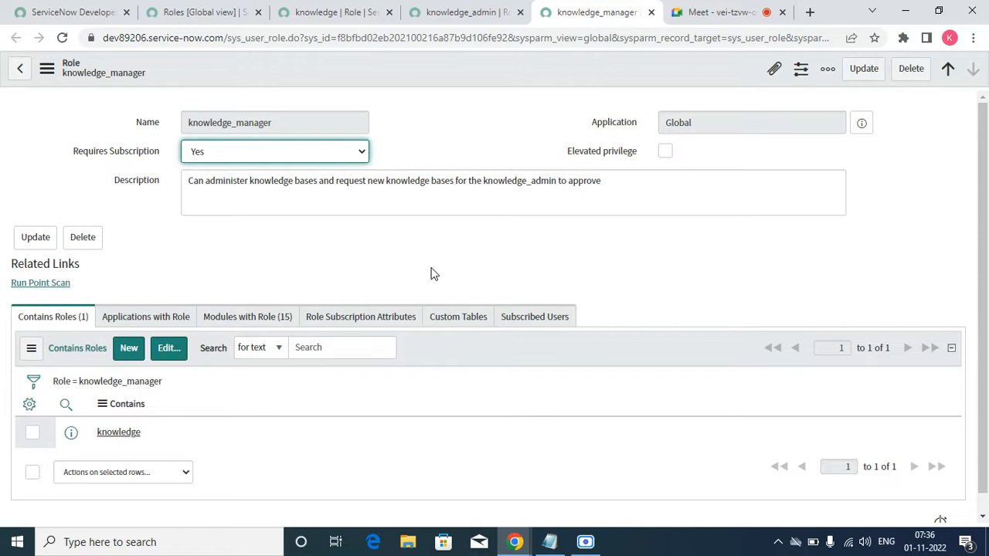
left_click(376, 18)
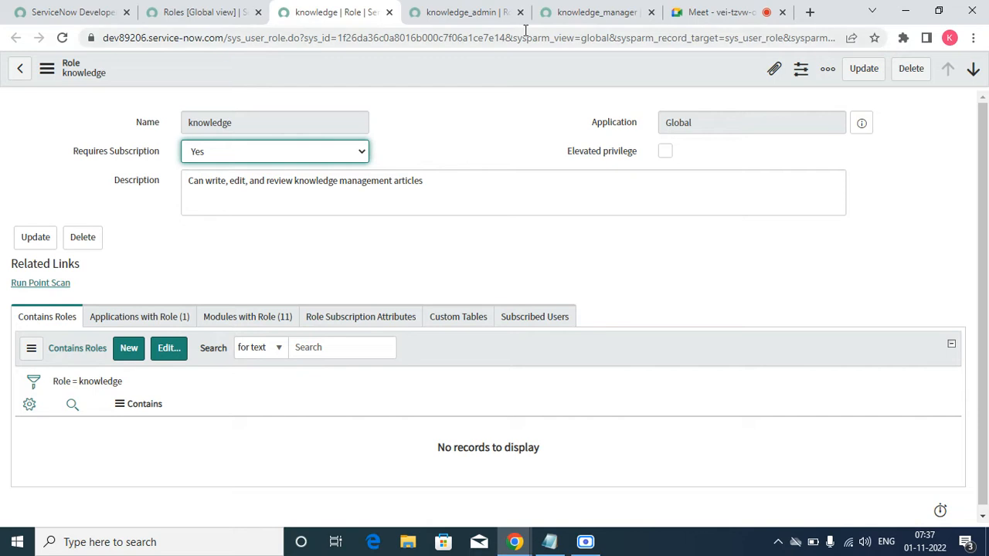
left_click(630, 12)
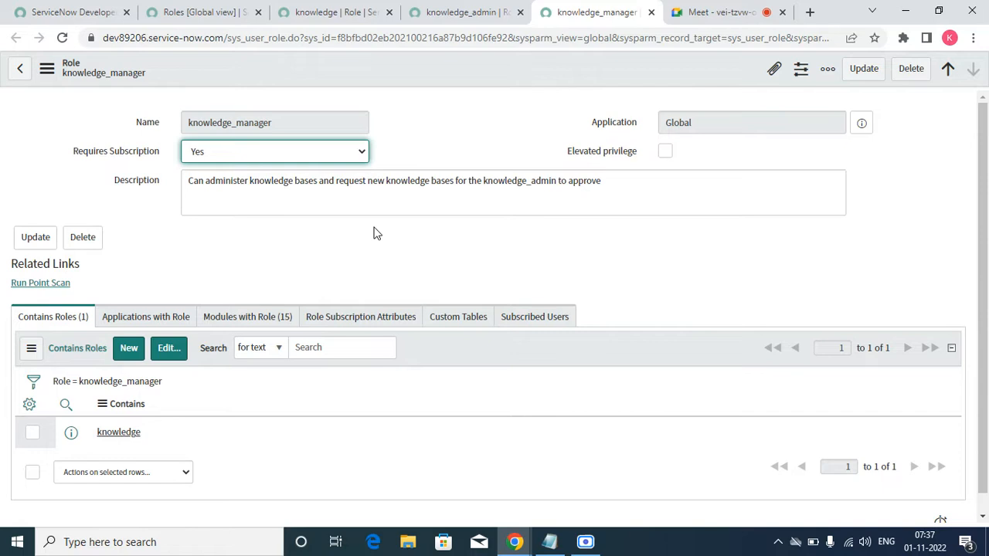
left_click(464, 12)
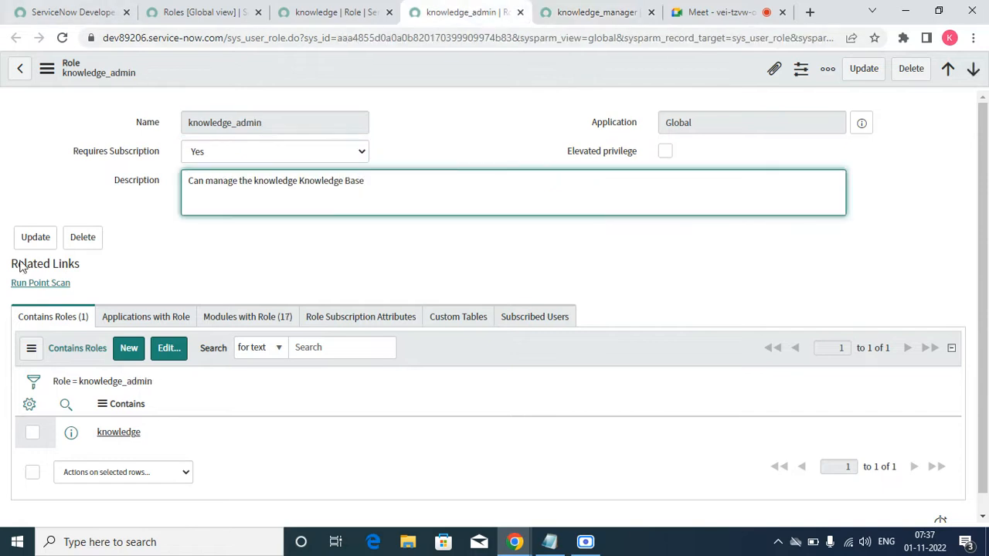
triple_click(415, 194)
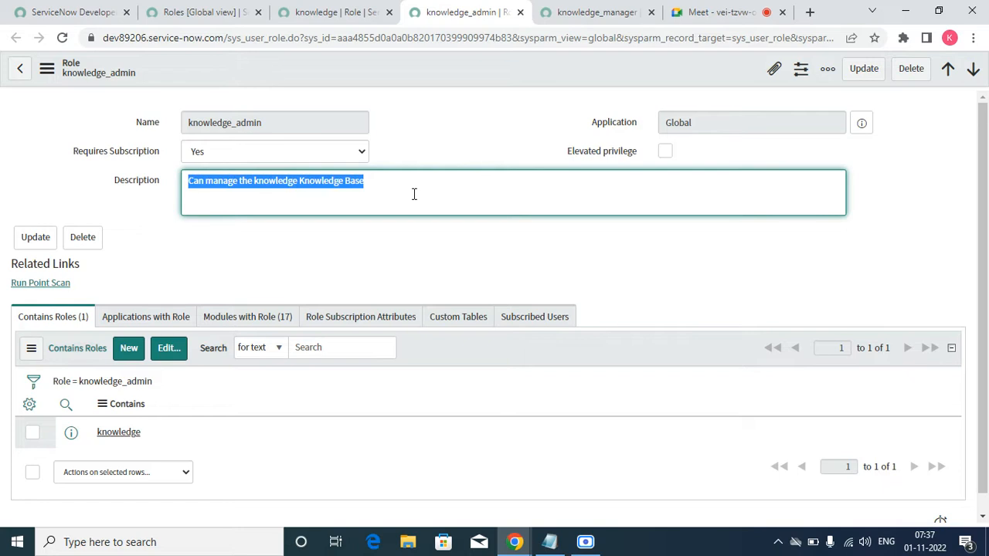
Step: Close the knowledge_admin, knowledge and knowledge_manager role records, leaving the Roles list open
left_click(520, 13)
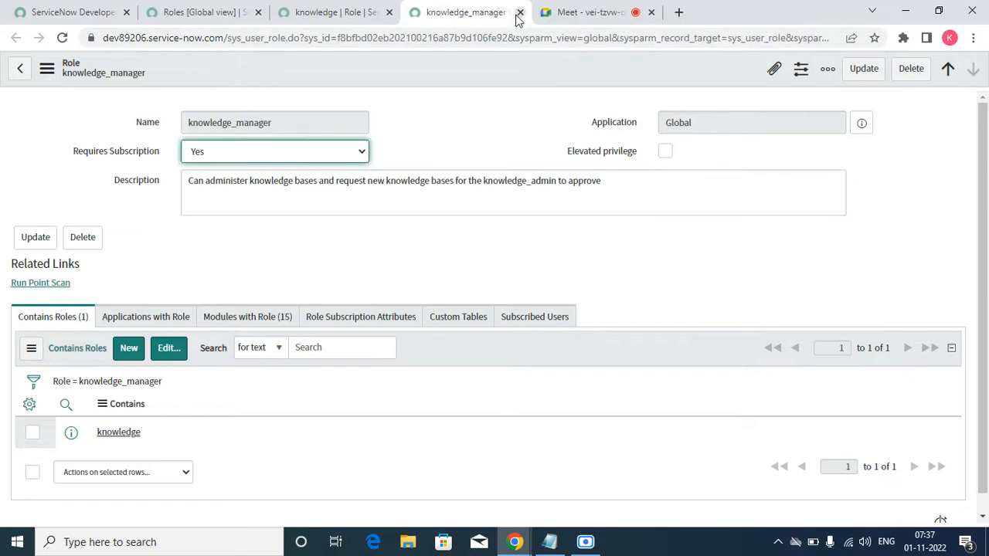
left_click(388, 13)
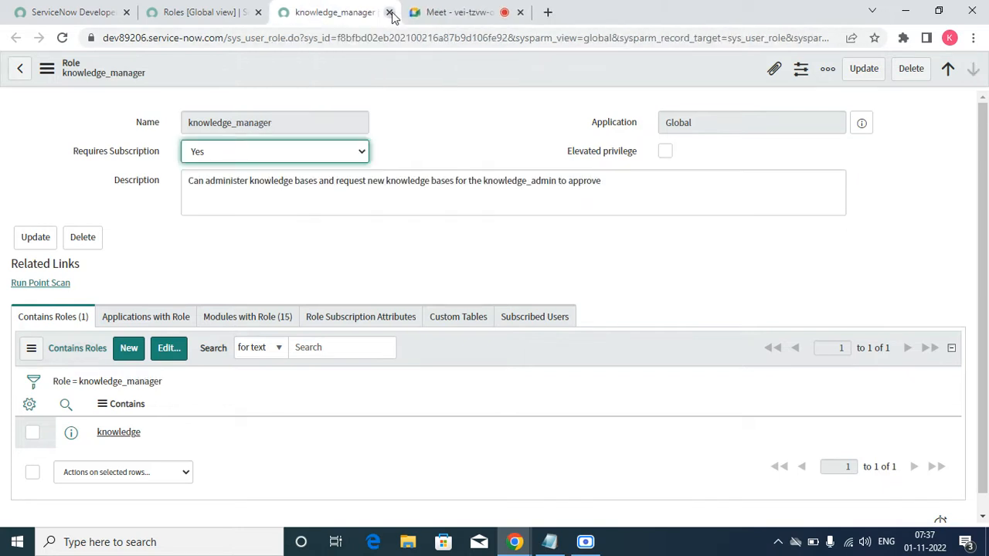
left_click(389, 12)
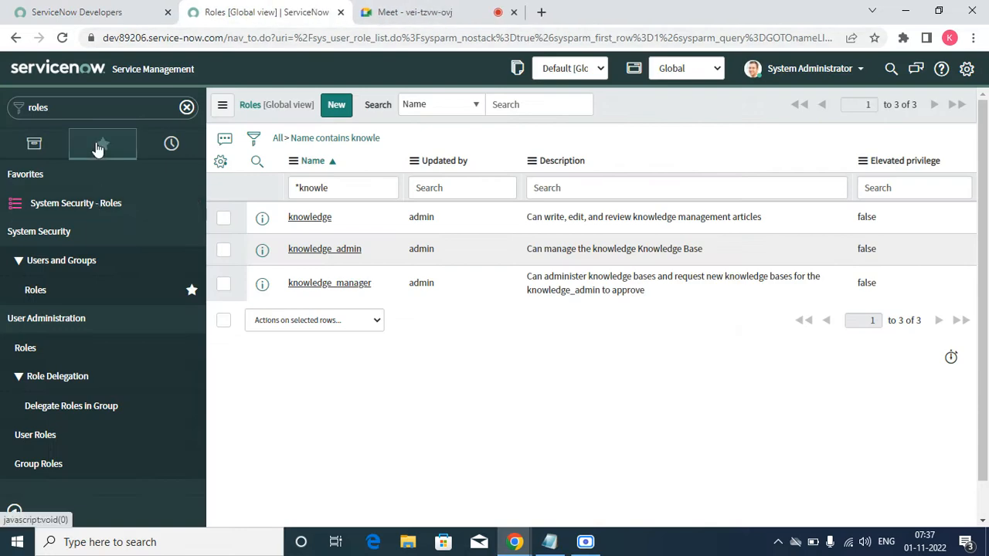
Step: Filter the navigator for "know" and look through the Knowledge application's modules down to the Articles section
left_click(98, 148)
left_click(87, 108)
type("kn")
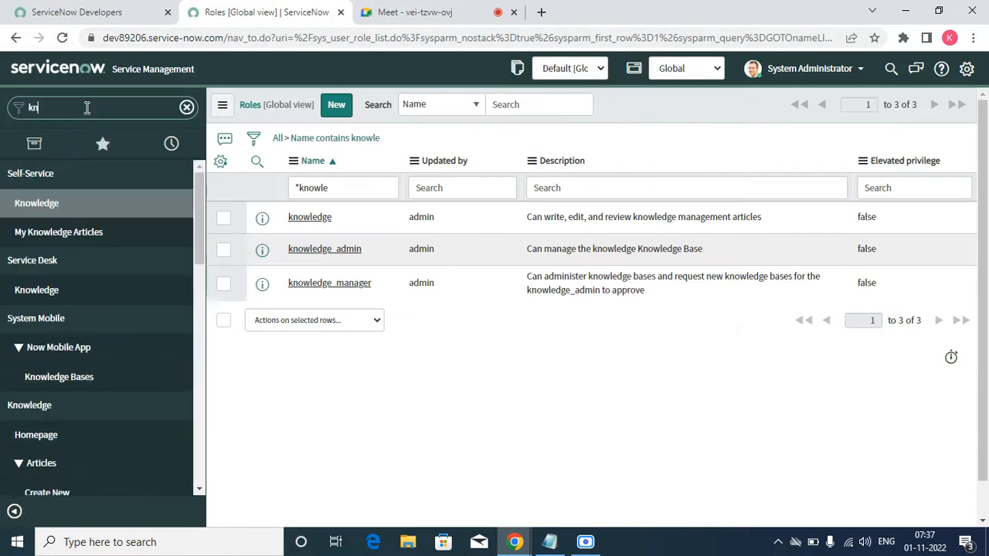
type("ow")
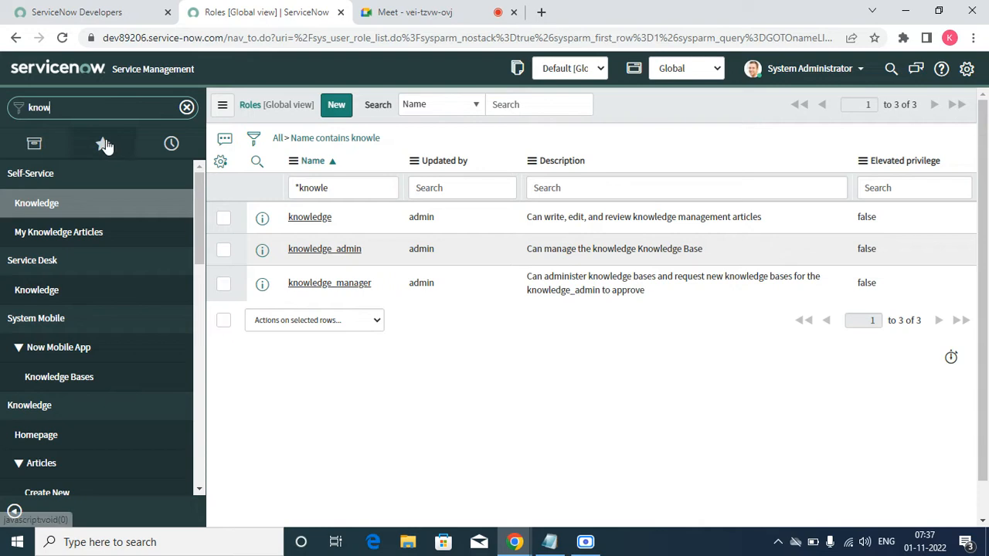
scroll(47, 402, "down", 10)
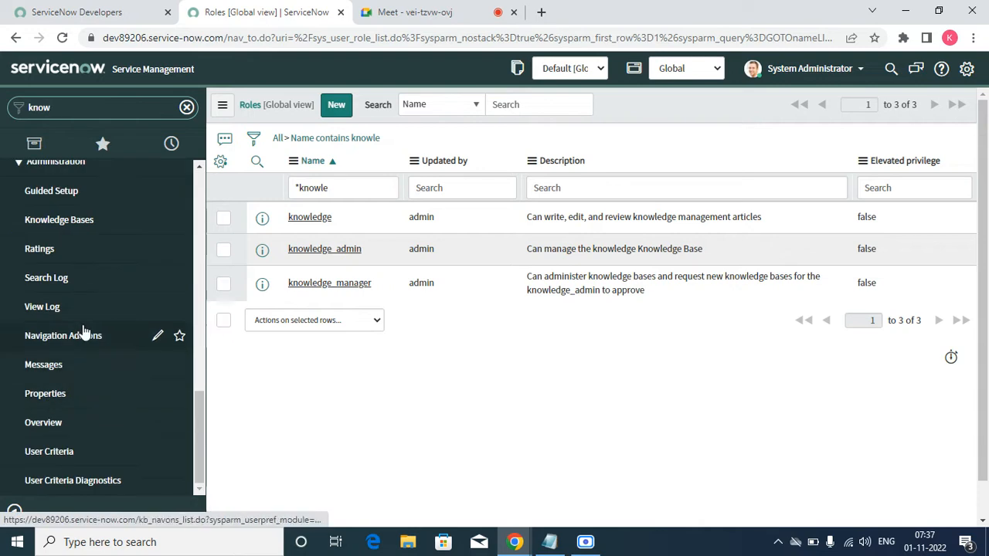
scroll(85, 333, "up", 10)
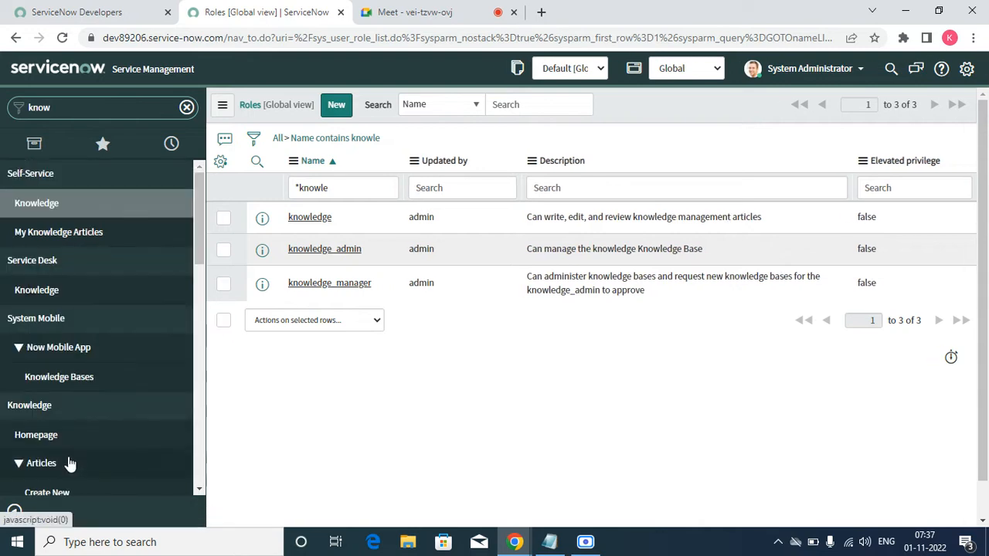
left_click_drag(197, 213, 199, 273)
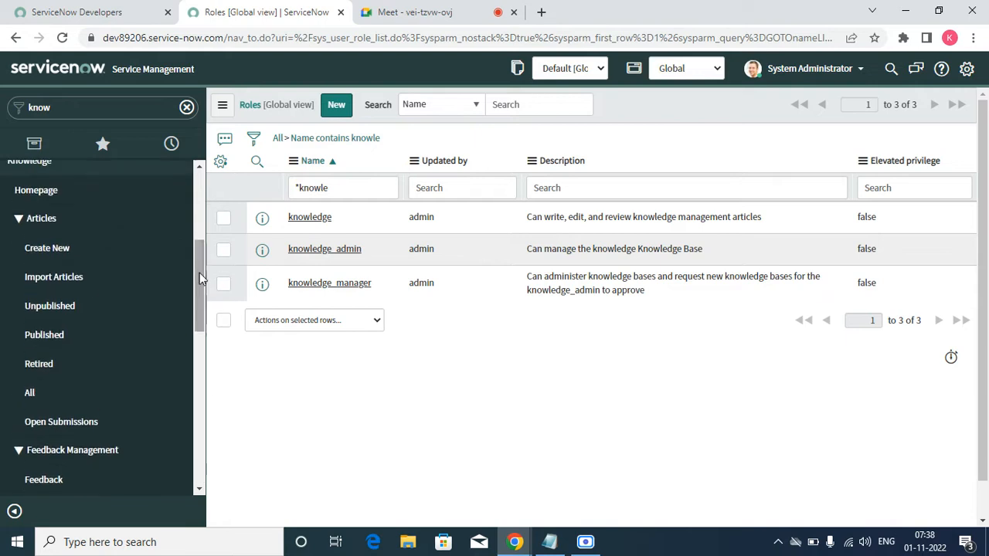
Step: Create a new knowledge article and set its knowledge base to IT
left_click(44, 255)
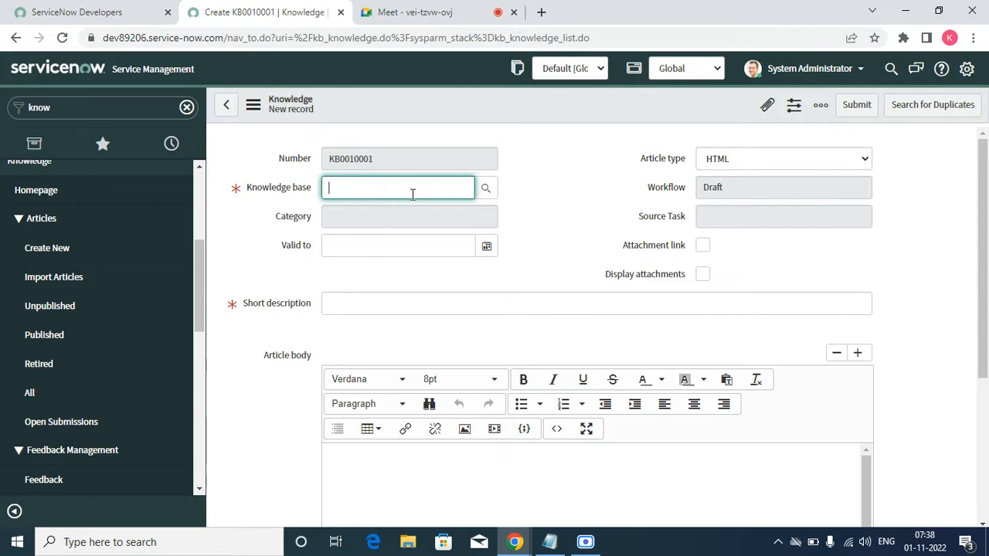
left_click(484, 190)
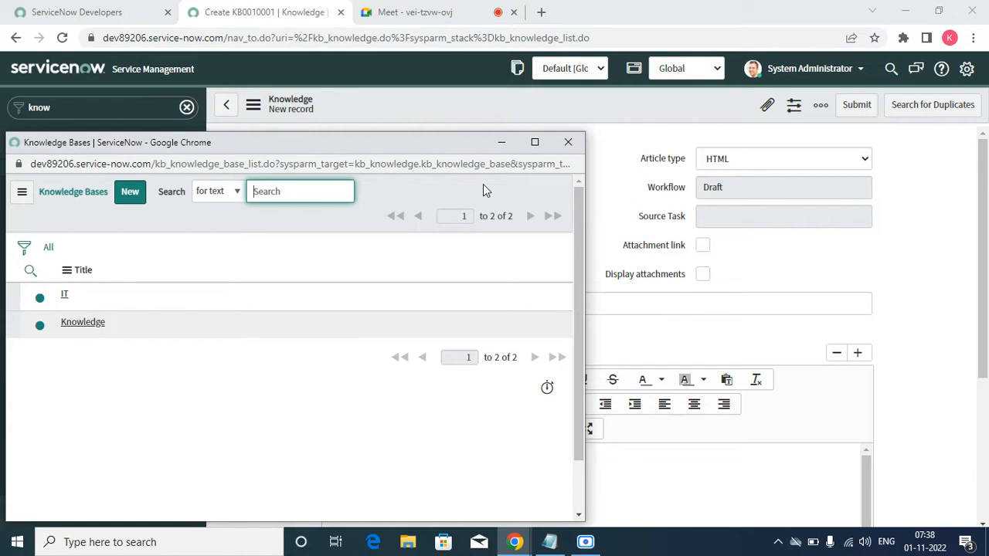
left_click(66, 299)
Step: Set the article's category to FAQ, found under the IT category
left_click(413, 223)
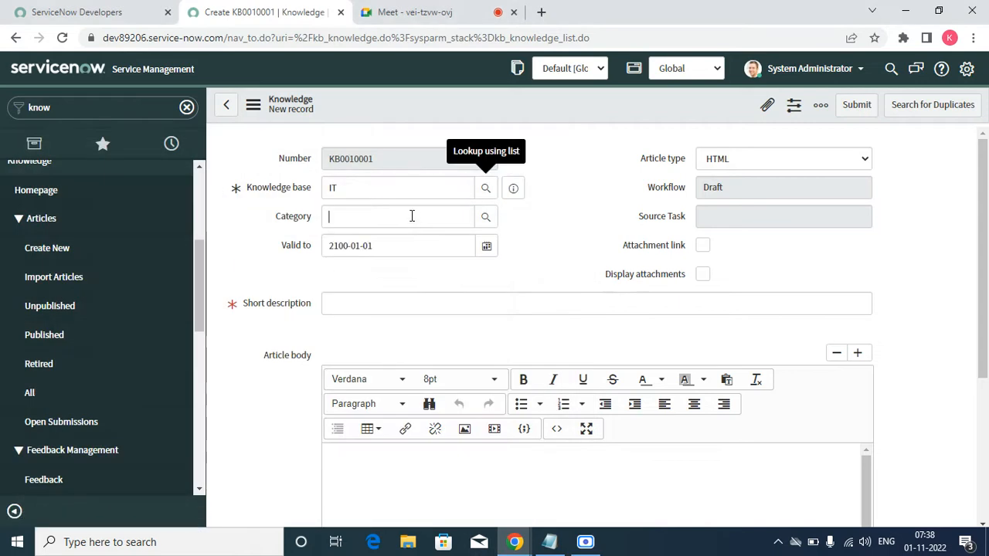
left_click(486, 218)
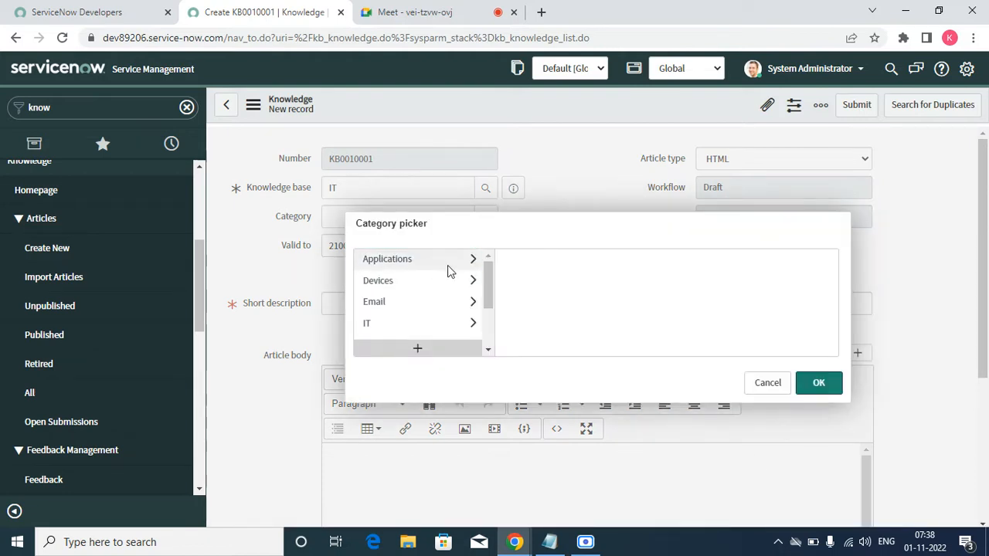
left_click(415, 320)
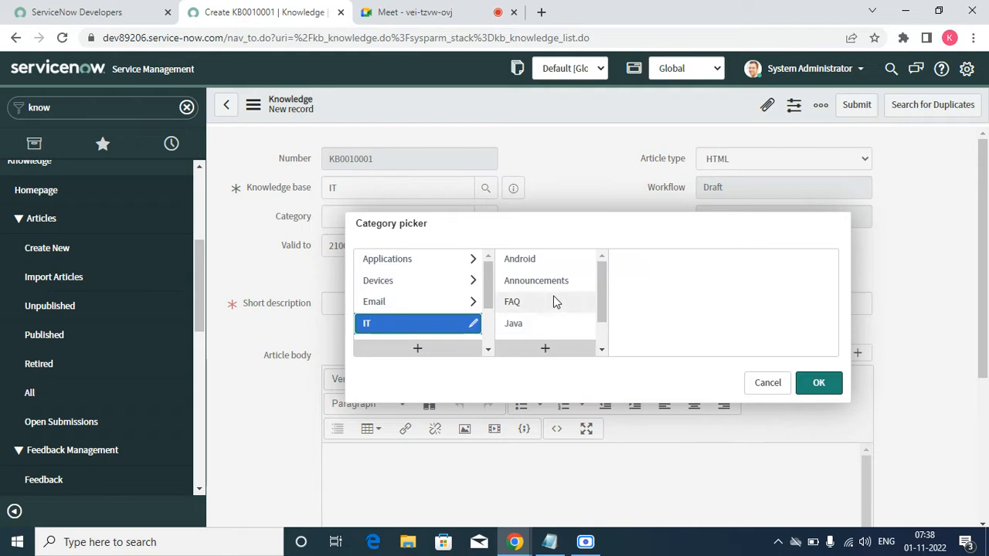
left_click(530, 309)
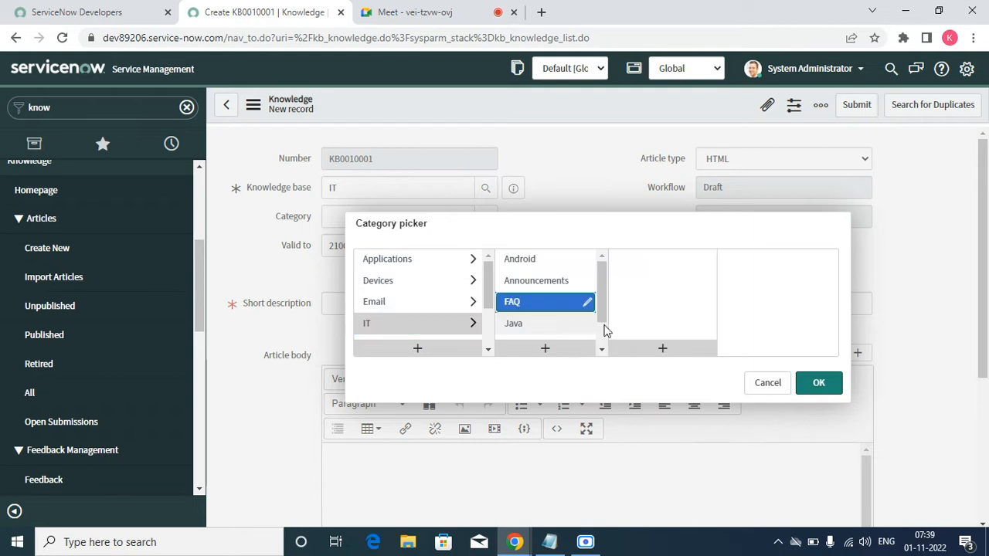
left_click(812, 384)
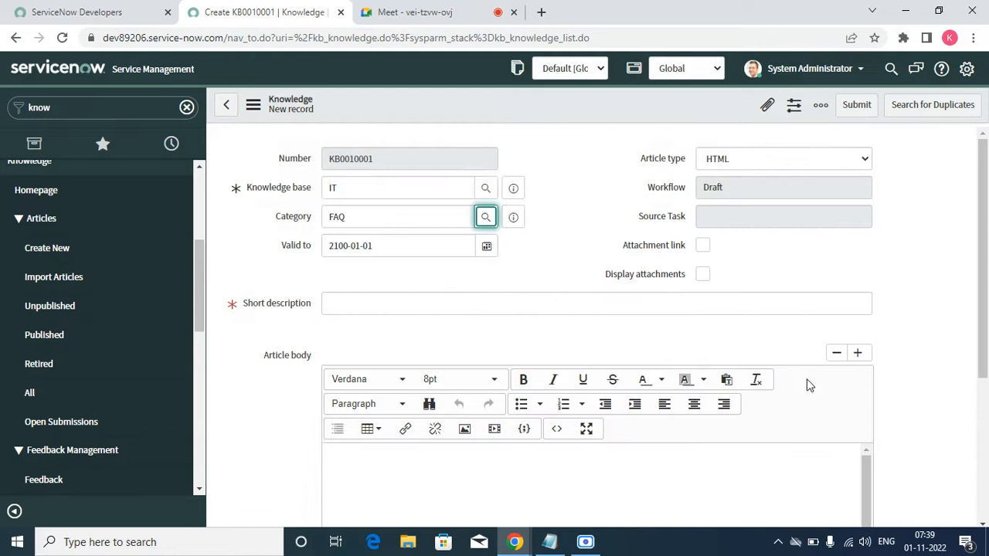
Step: Enter "Test for knowledge artile demo" as the article's short description
left_click(356, 302)
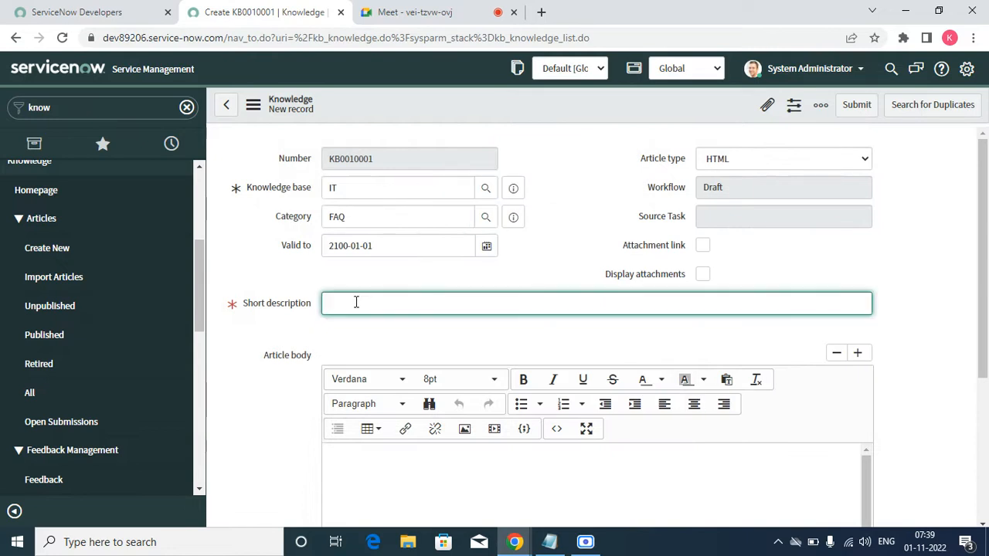
type("Test for knowledge artile dec")
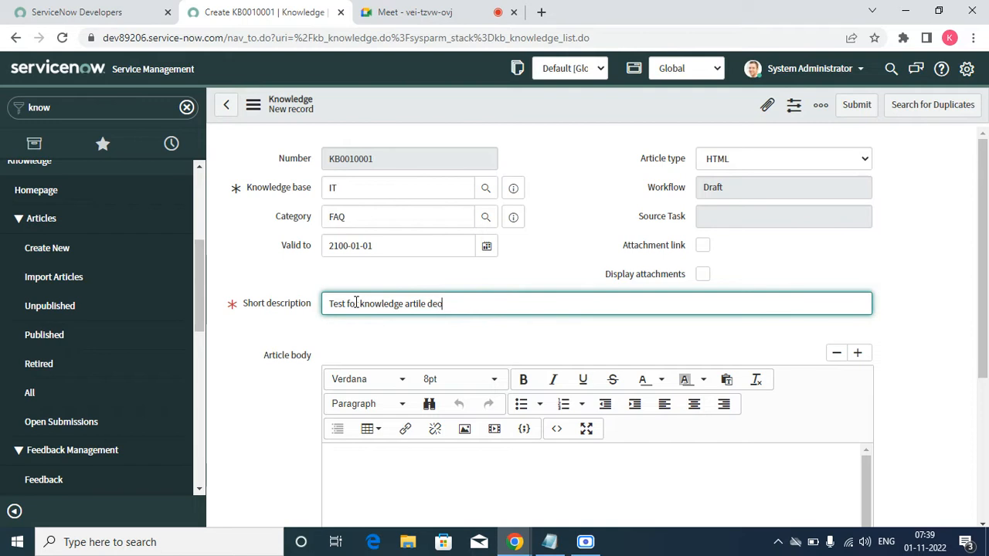
type("c")
key("BackSpace")
type("mo")
Step: Correct the misspelled word in the short description so it reads "Test for knowledge article demo"
scroll(381, 376, "down", 3)
left_click(423, 303)
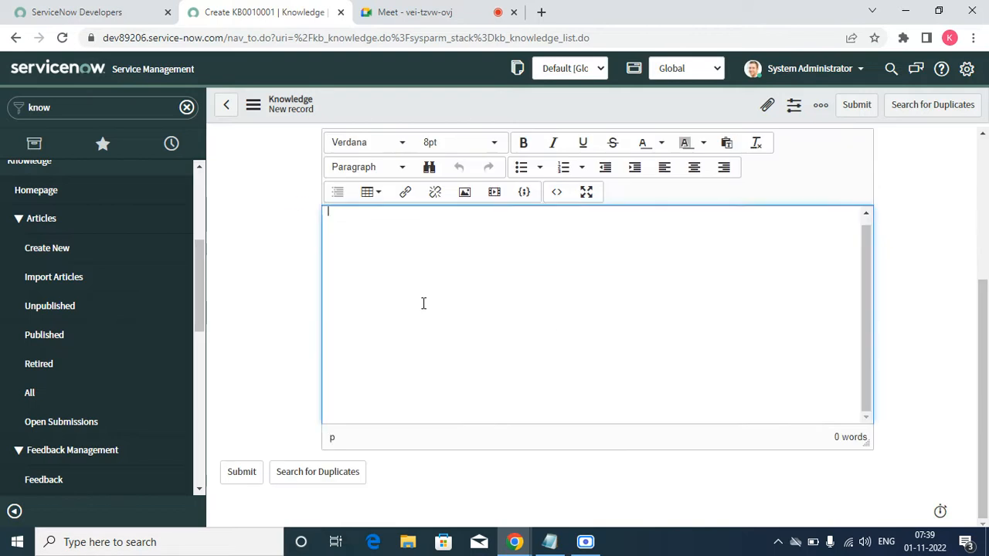
scroll(412, 343, "up", 3)
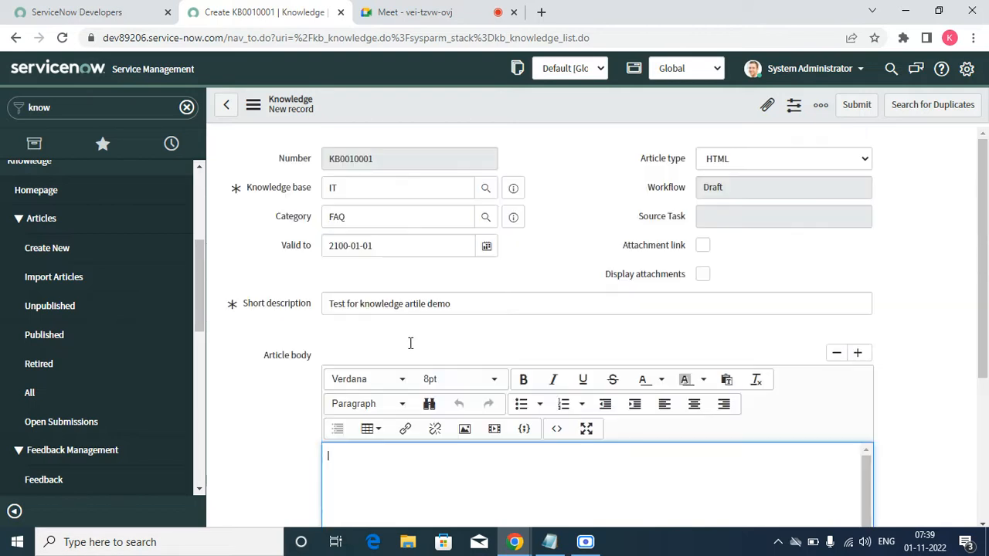
triple_click(470, 297)
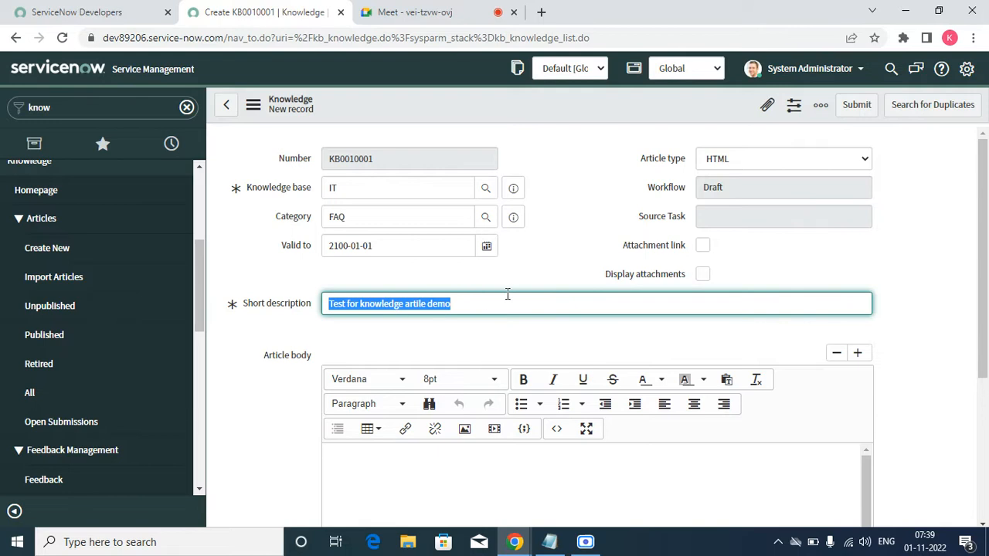
left_click(457, 348)
left_click(446, 303)
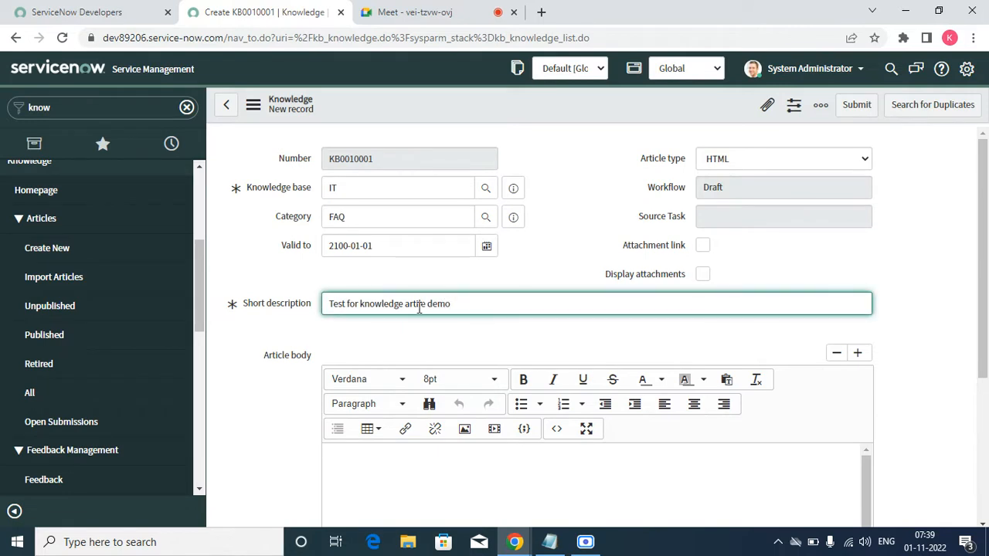
left_click_drag(418, 305, 469, 346)
key("BackSpace")
type("icle demo")
Step: Copy the whole short description text into the article body
key("ctrl+a")
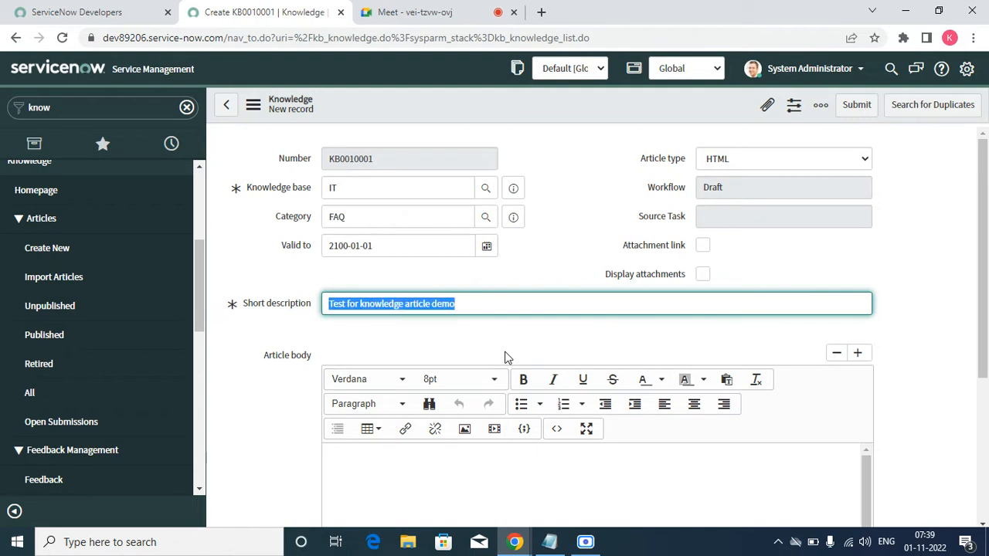
right_click(420, 309)
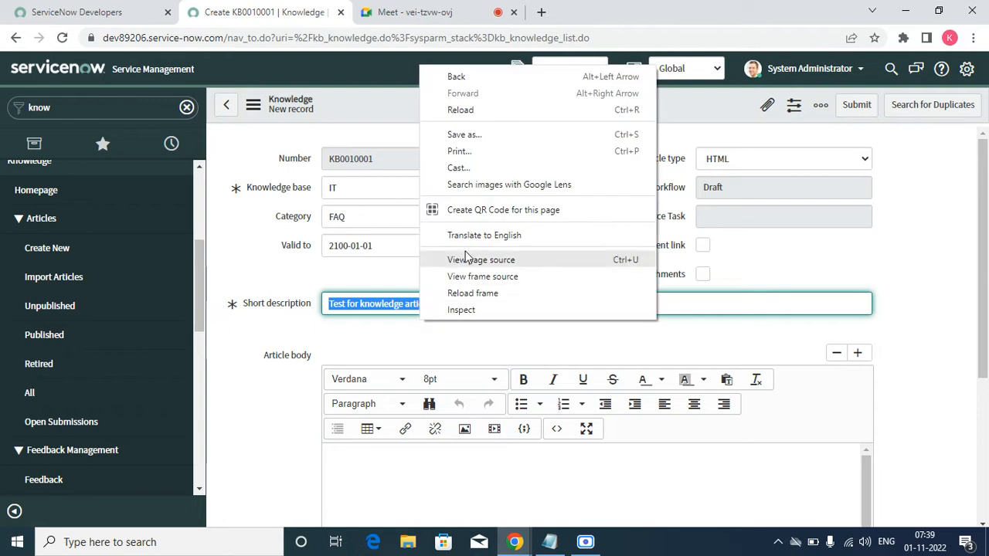
left_click(380, 306)
double_click(380, 305)
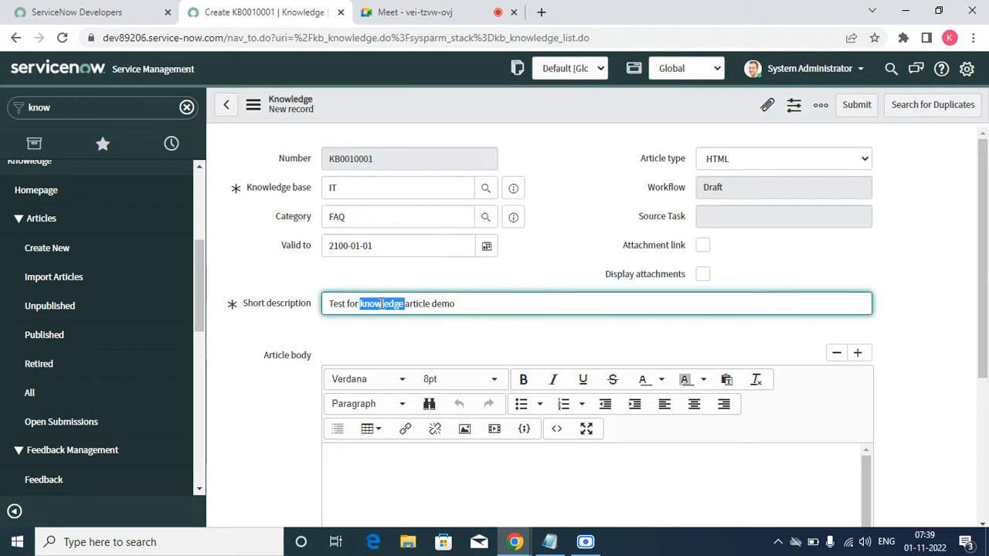
key("ctrl+a")
right_click(379, 298)
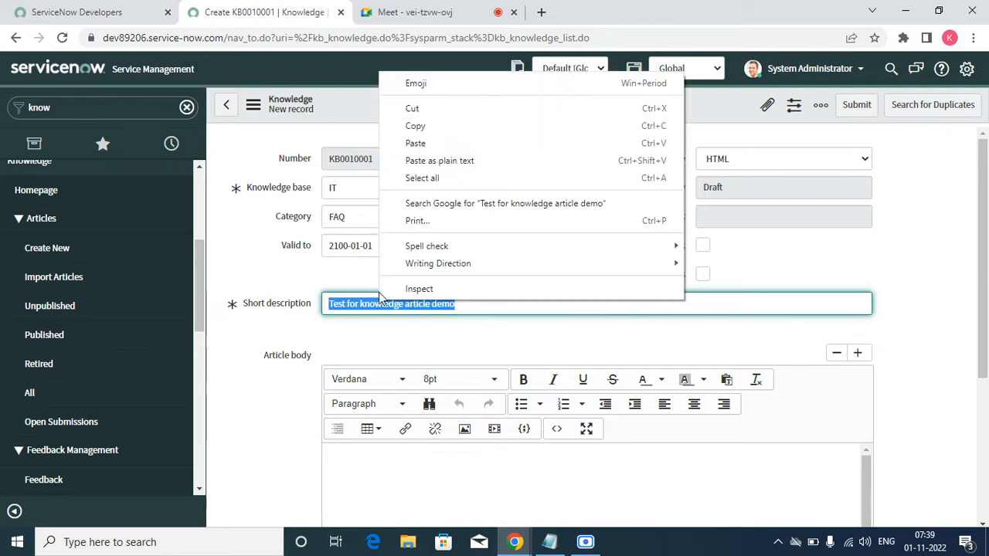
left_click(429, 127)
left_click(359, 478)
right_click(353, 486)
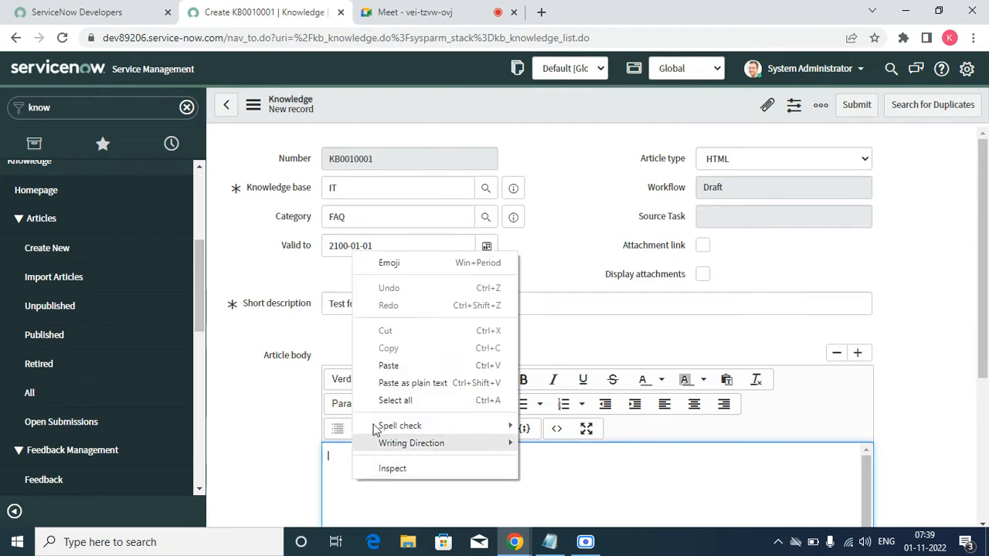
left_click(396, 368)
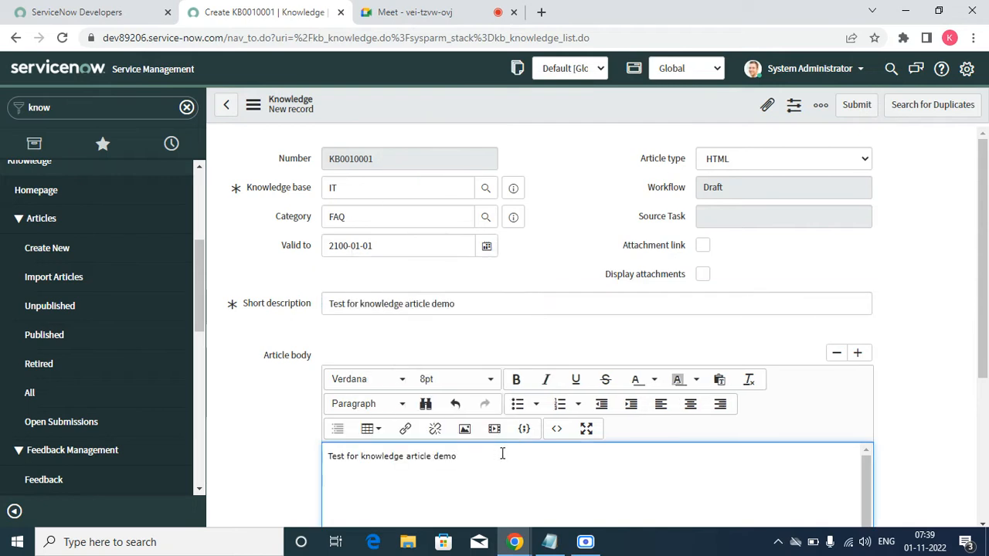
Step: Look at the article body's link options and try to insert an image attachment from the Downloads or Pictures folders
left_click(407, 430)
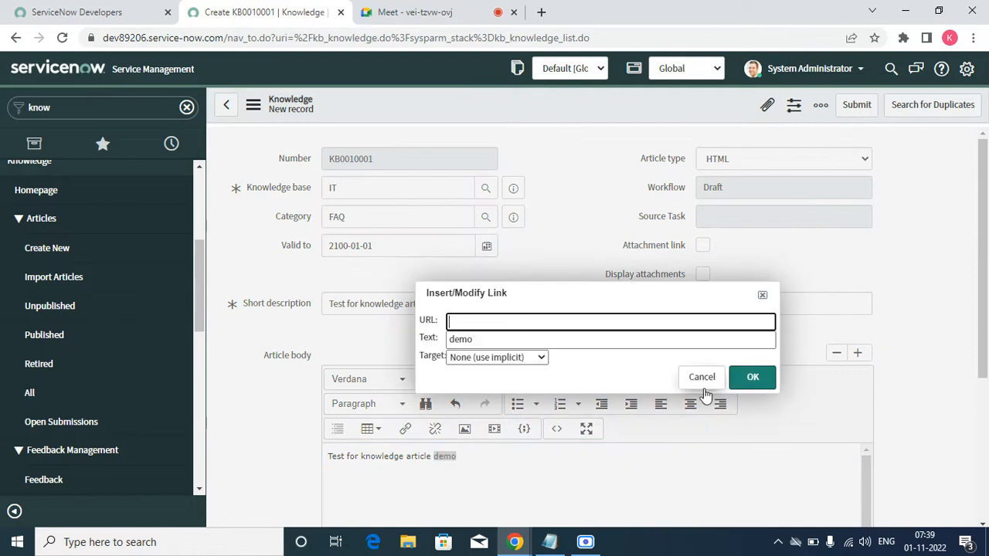
left_click(701, 378)
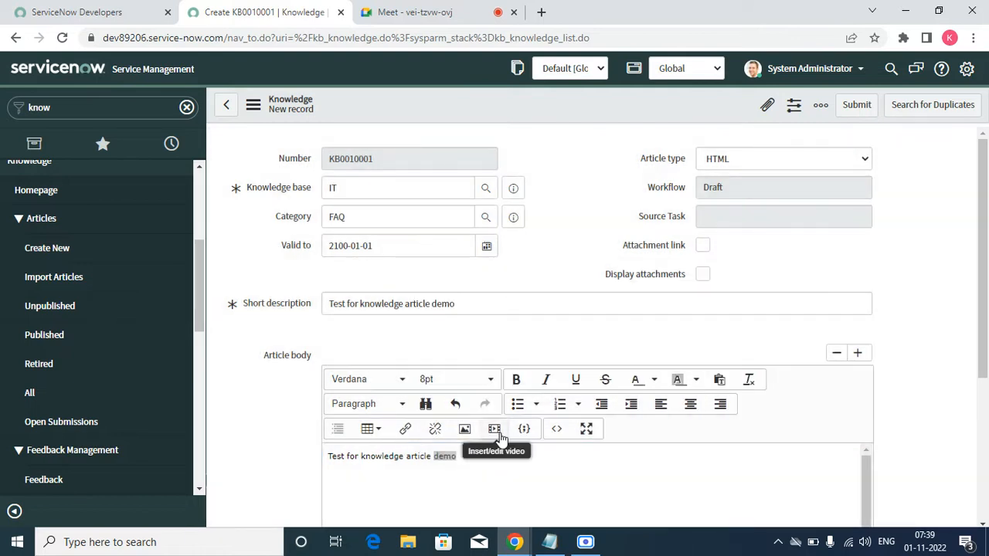
left_click(465, 430)
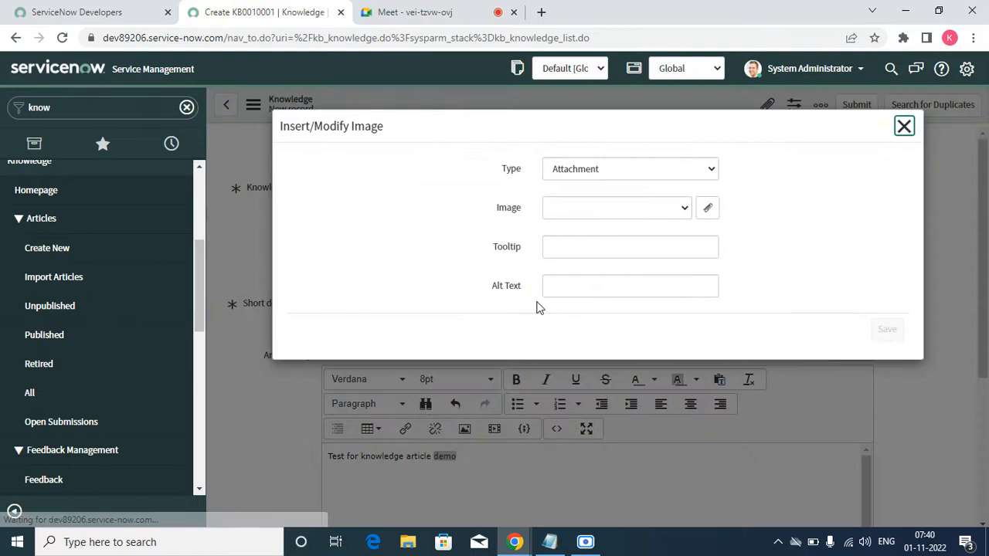
left_click(684, 207)
left_click(640, 245)
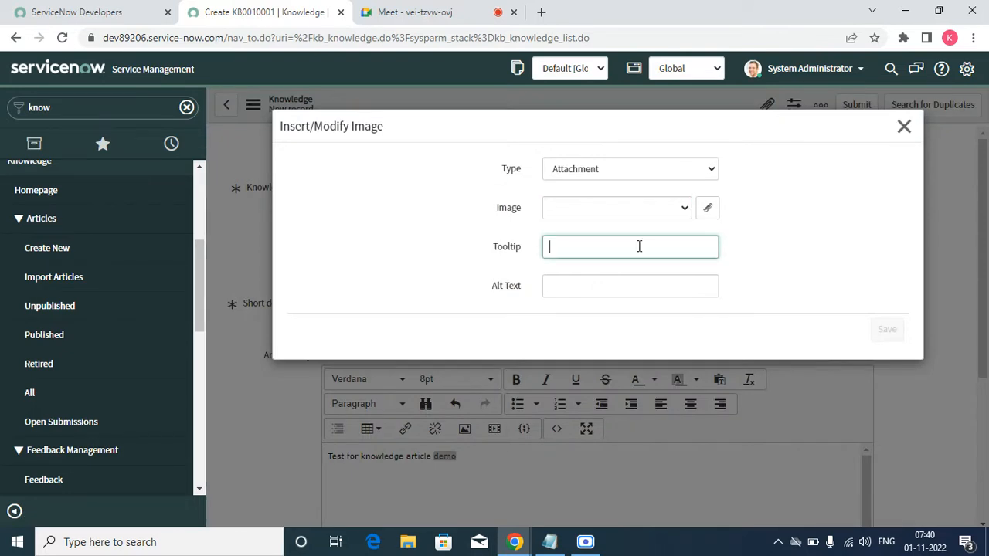
left_click(706, 207)
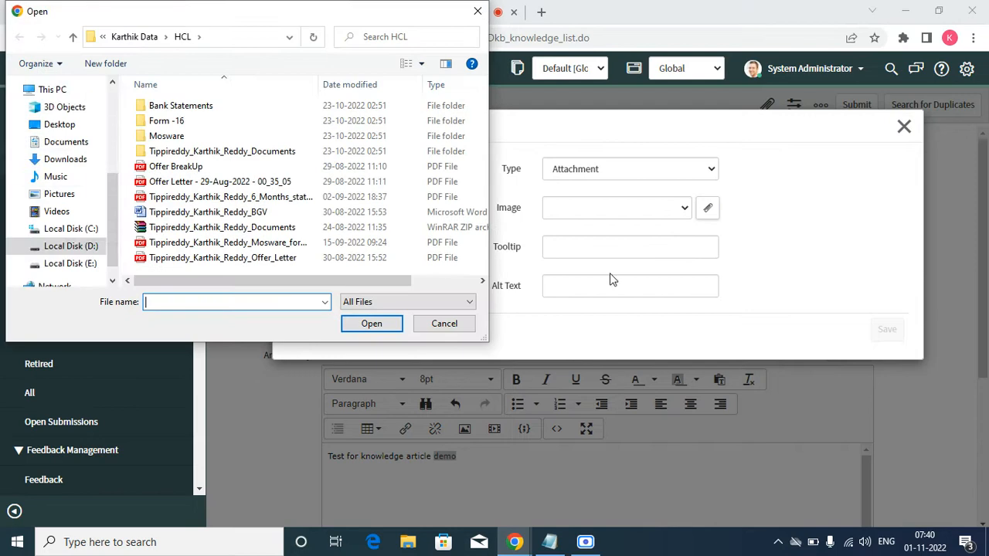
left_click(75, 130)
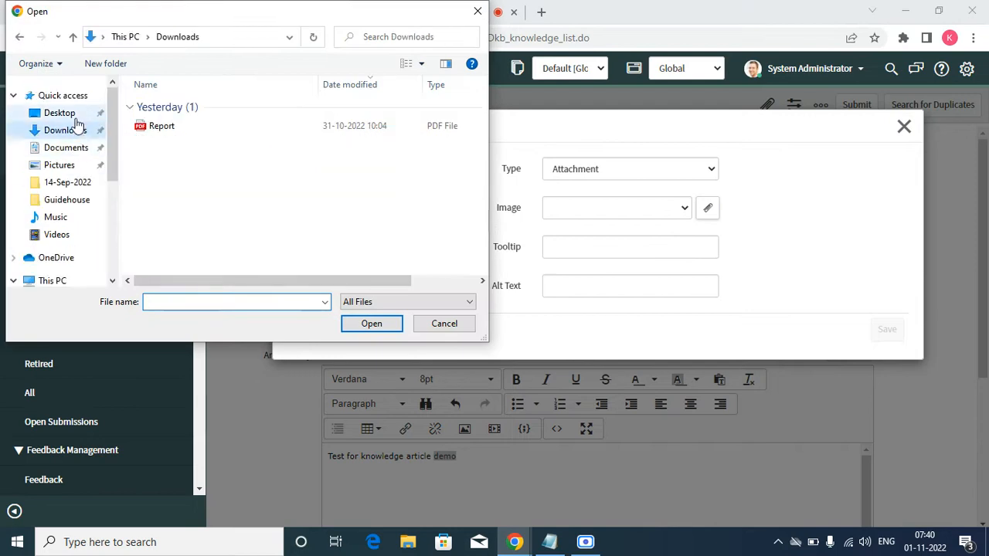
left_click(64, 164)
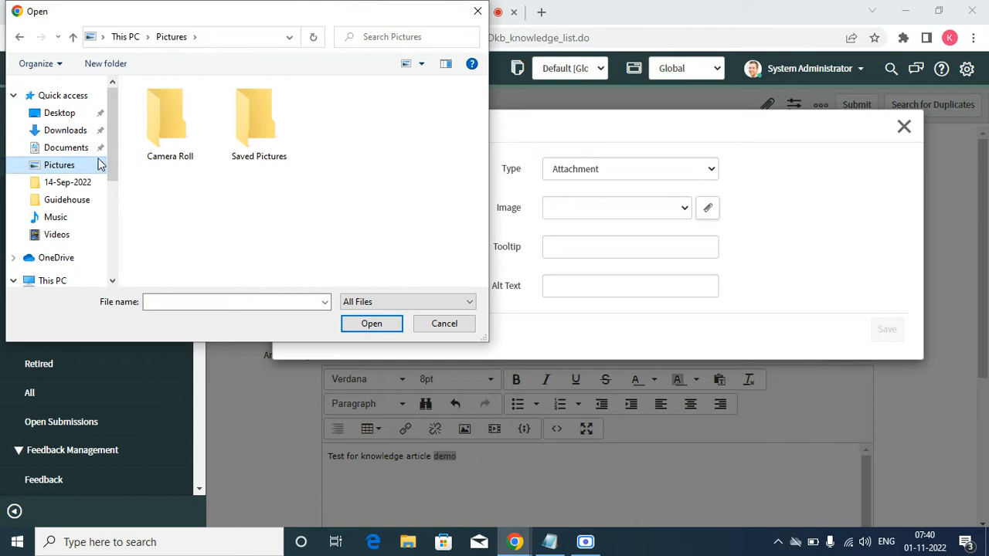
double_click(166, 107)
left_click(51, 268)
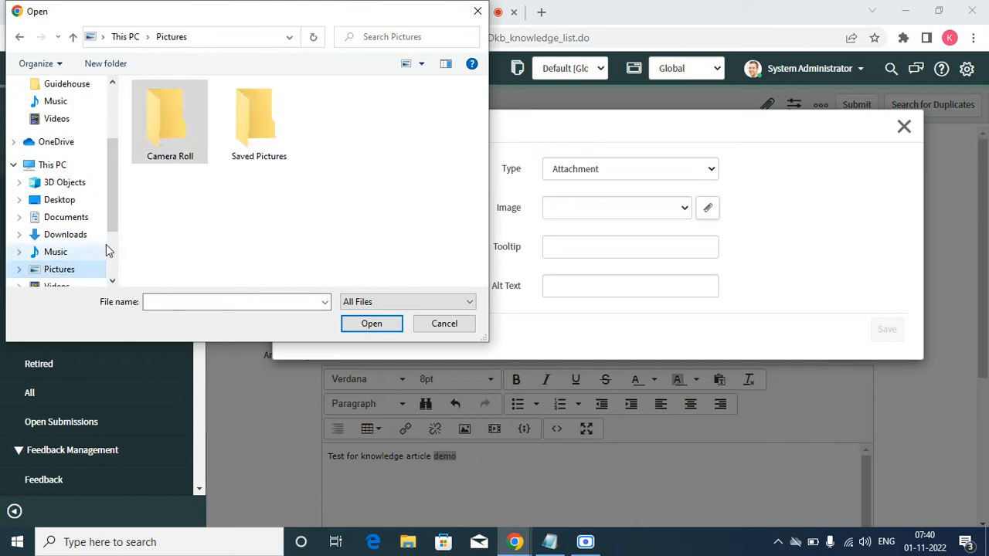
double_click(232, 133)
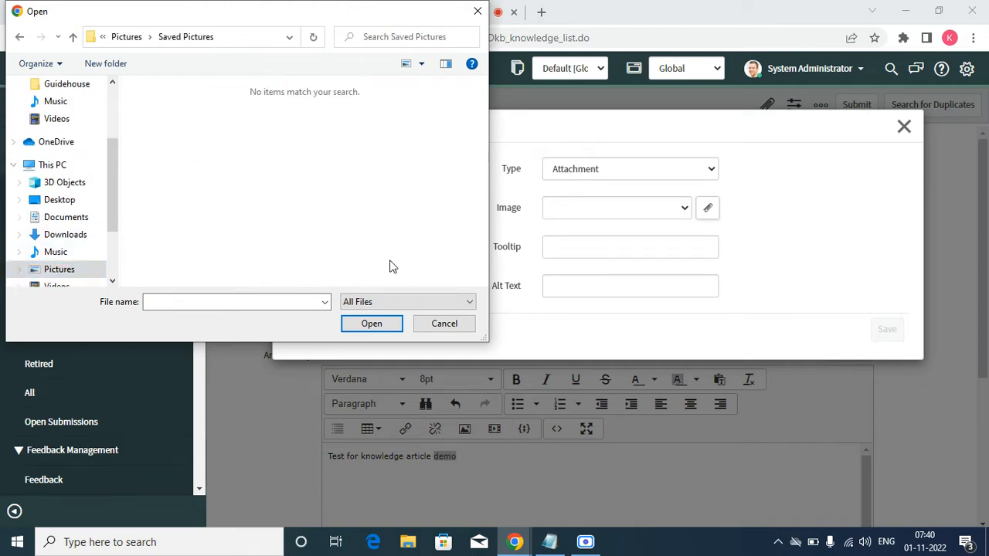
left_click(443, 323)
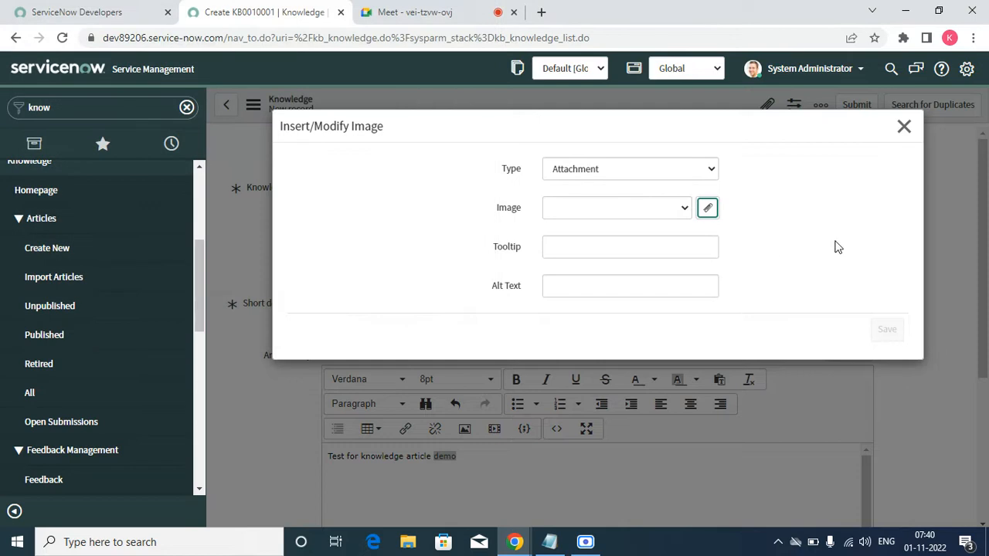
left_click(577, 249)
left_click(904, 126)
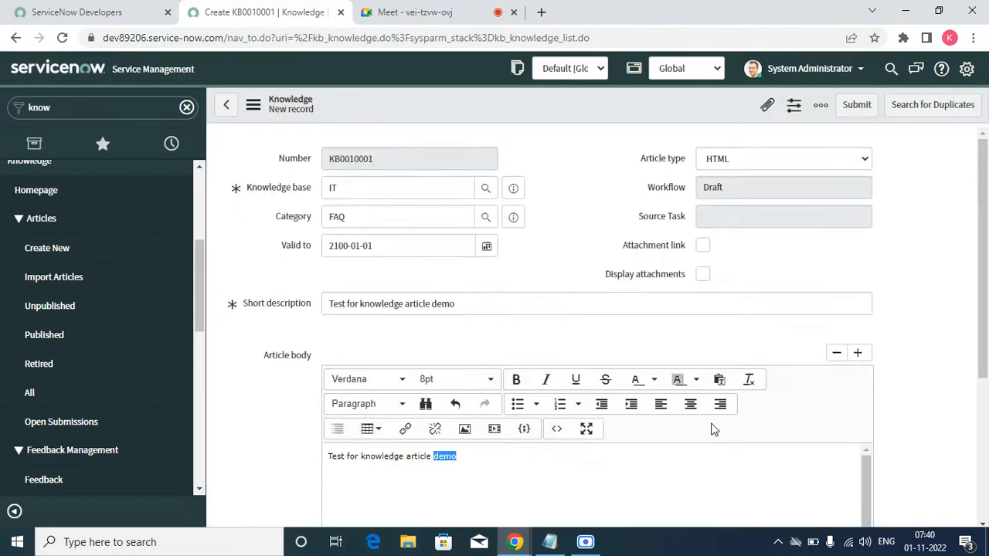
Step: Save the new knowledge article while keeping its record open
scroll(626, 300, "down", 3)
scroll(624, 297, "up", 3)
right_click(509, 97)
left_click(529, 109)
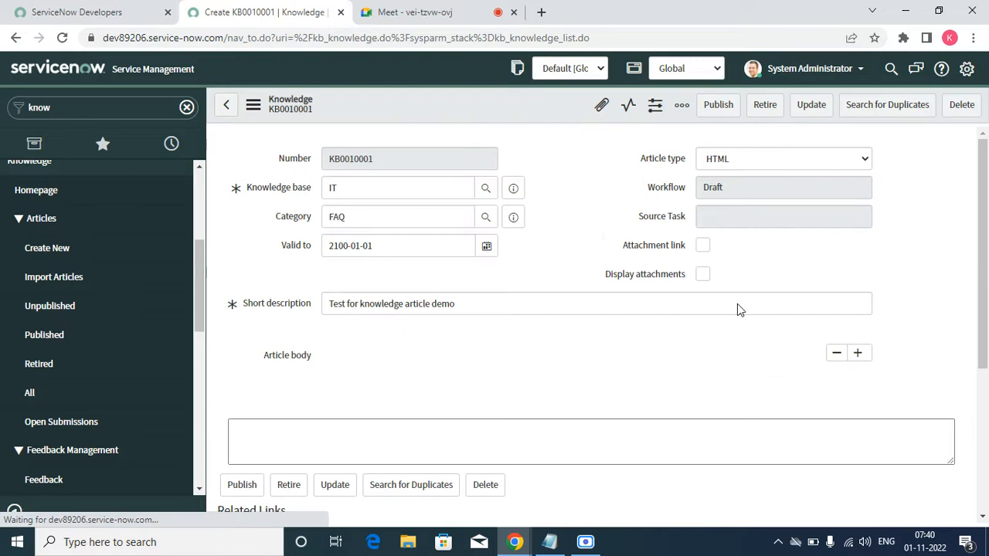
Step: Review the saved article's body, Valid to date, related links and related lists
scroll(457, 385, "down", 3)
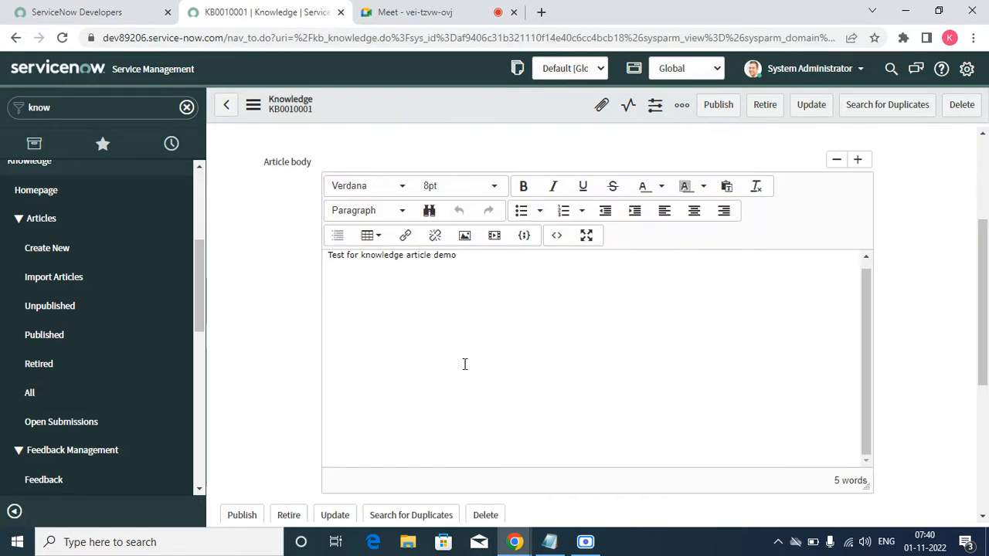
scroll(469, 348, "up", 3)
left_click(385, 240)
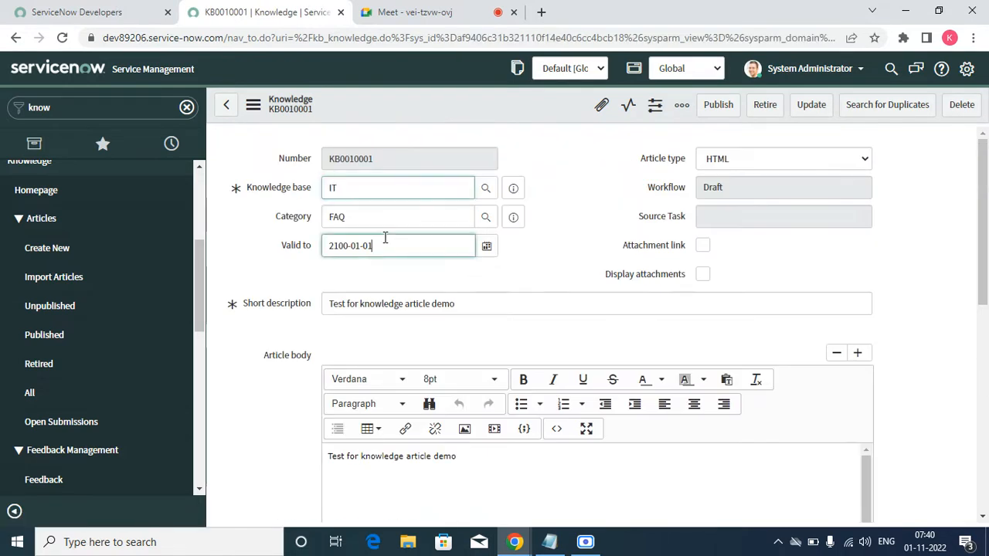
left_click_drag(385, 238, 323, 252)
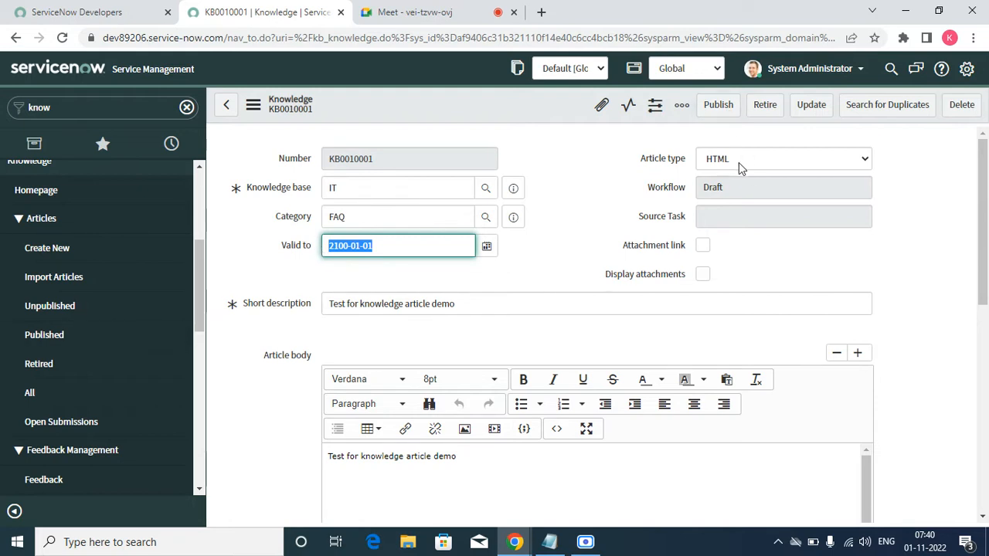
scroll(346, 450, "down", 10)
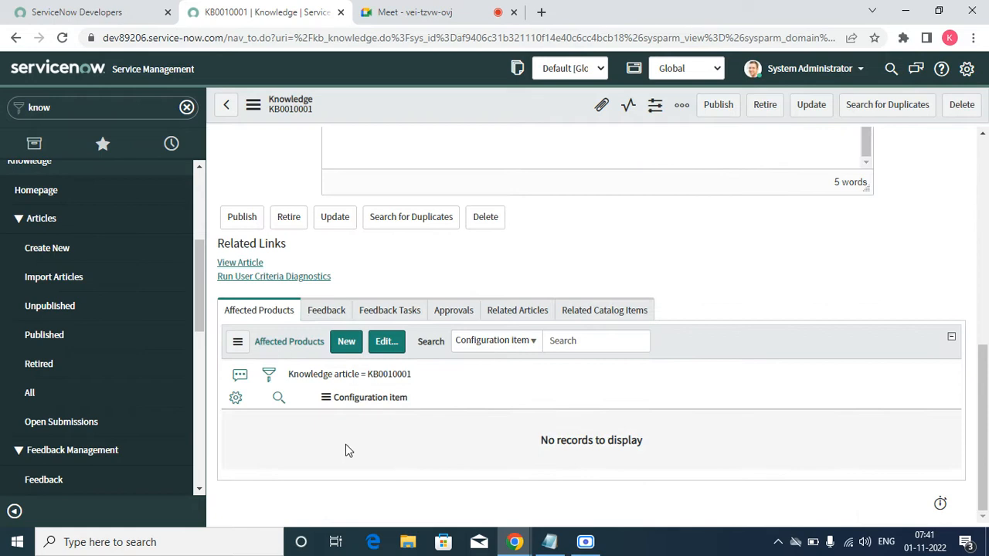
Step: Review the saved article's Feedback, Feedback Tasks and Approvals related lists
left_click(327, 311)
left_click(408, 326)
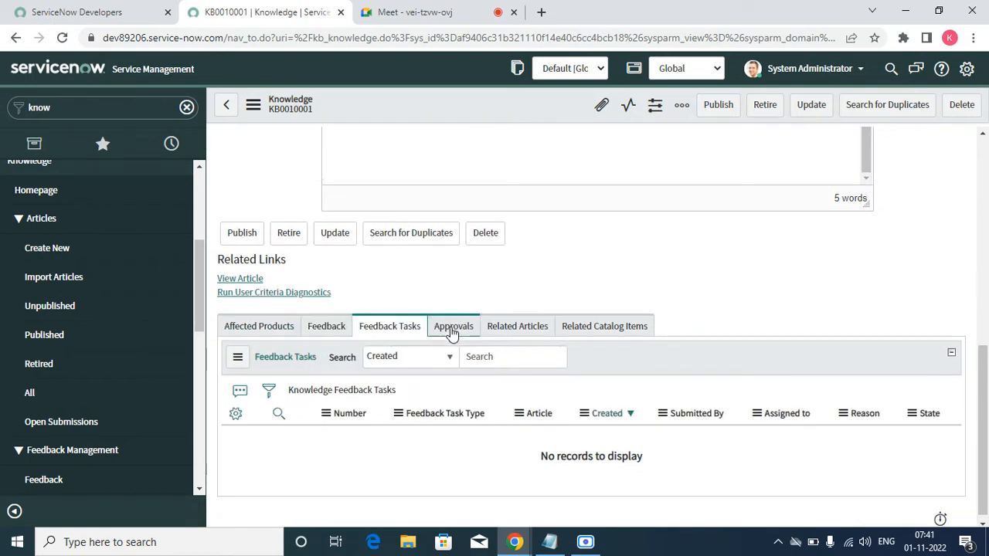
left_click(454, 332)
scroll(392, 346, "up", 10)
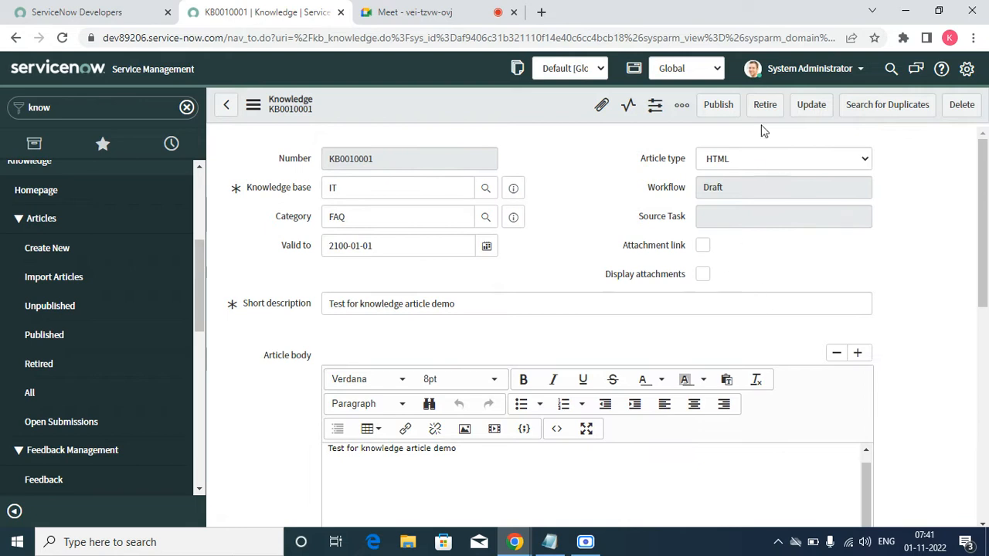
Step: Search for duplicates of the article, look through the matching knowledge articles and close the results
left_click(864, 107)
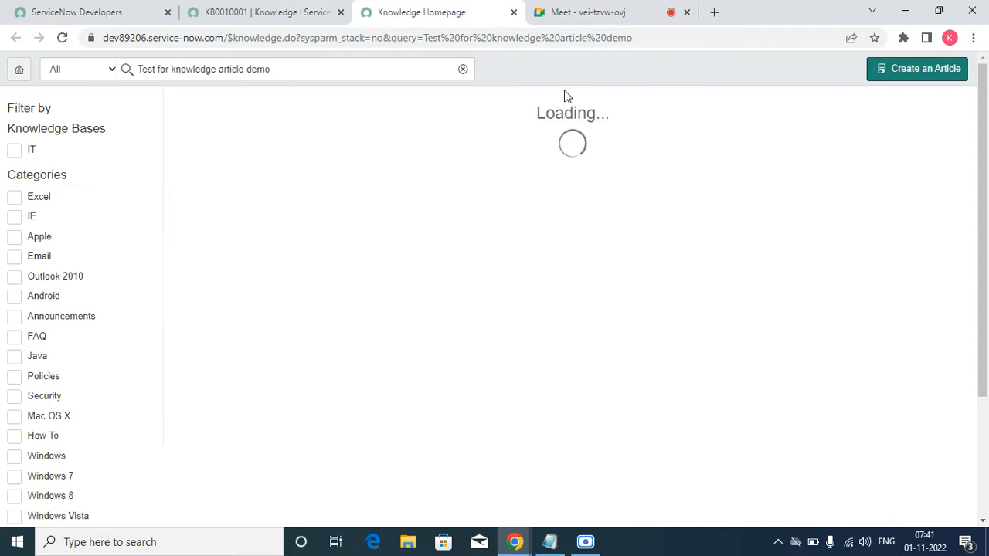
scroll(75, 296, "down", 10)
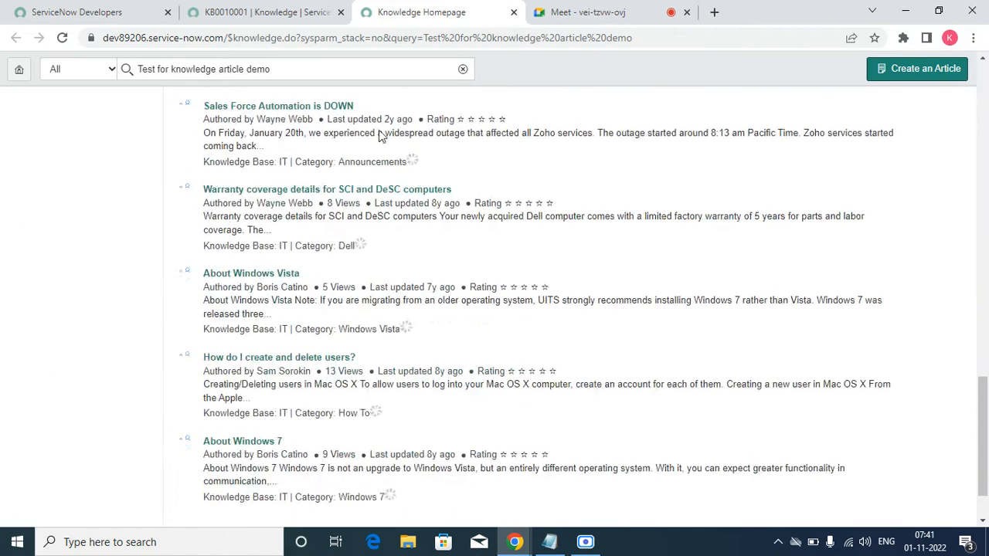
left_click(513, 12)
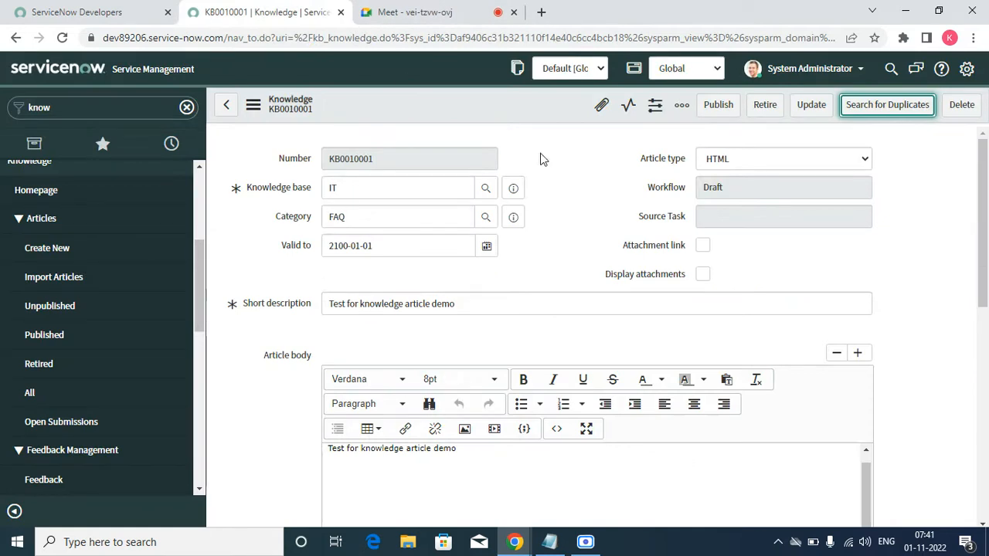
Step: Preview the draft article as readers see it, and return to its record
scroll(613, 291, "down", 6)
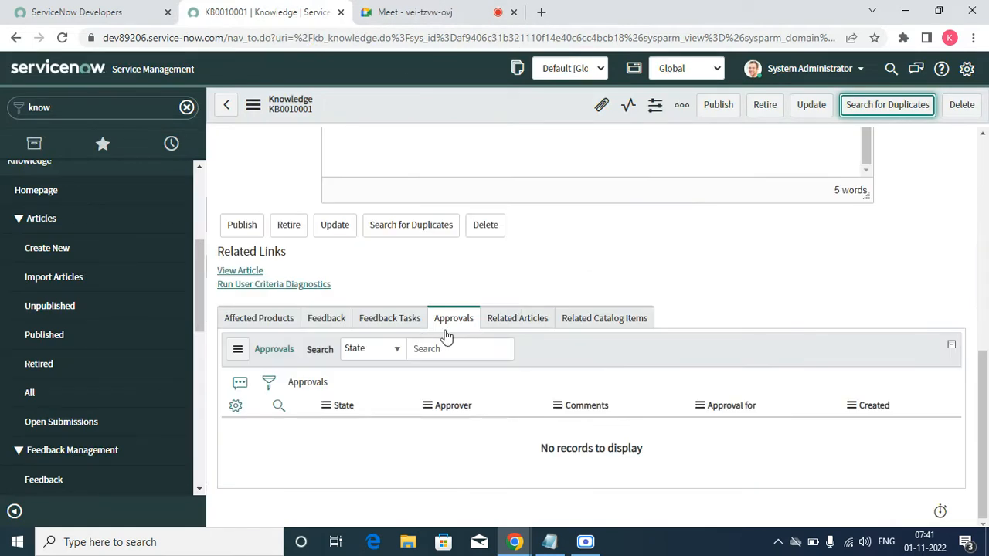
left_click(241, 272)
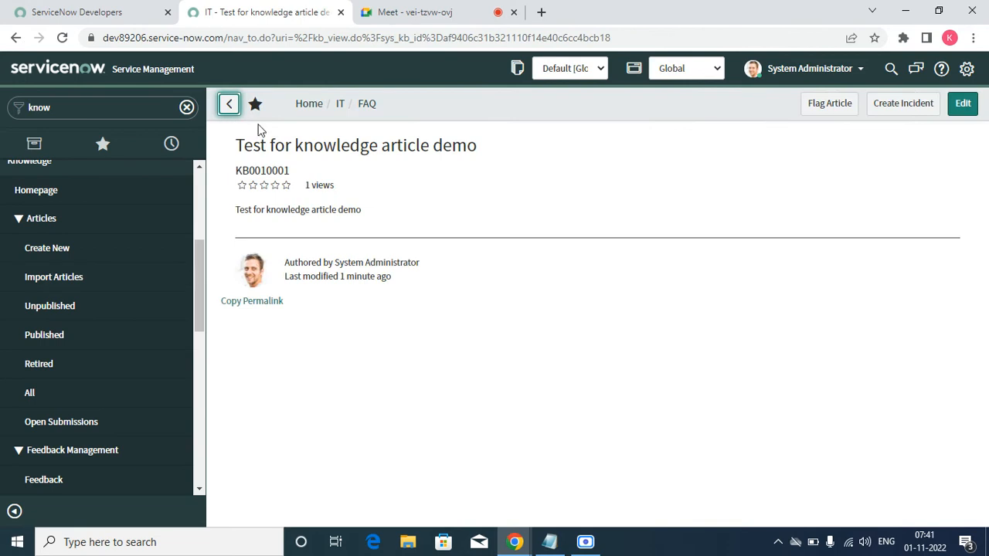
left_click(16, 38)
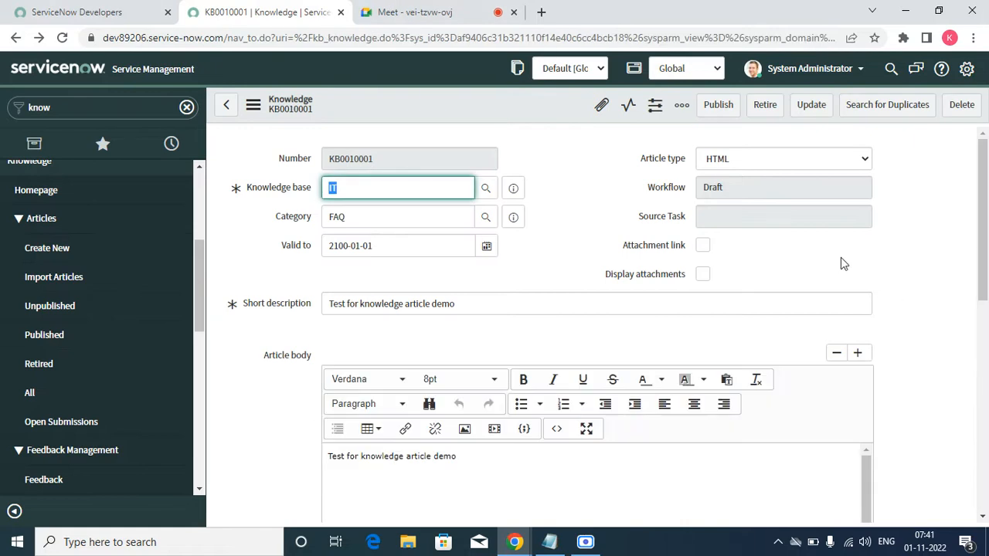
Step: Submit the demo article for publishing, return to its record and check its workflow state and approval request
left_click(718, 109)
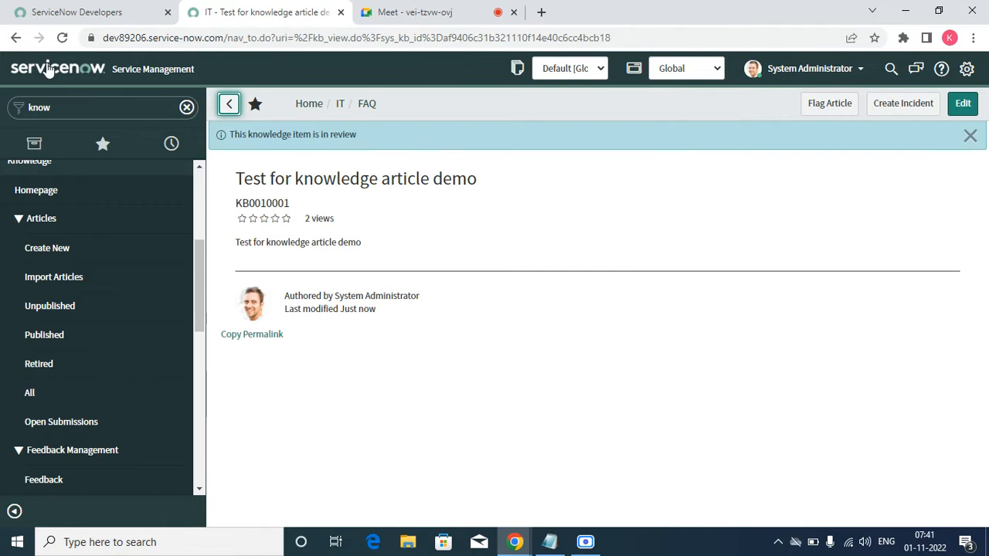
left_click(15, 37)
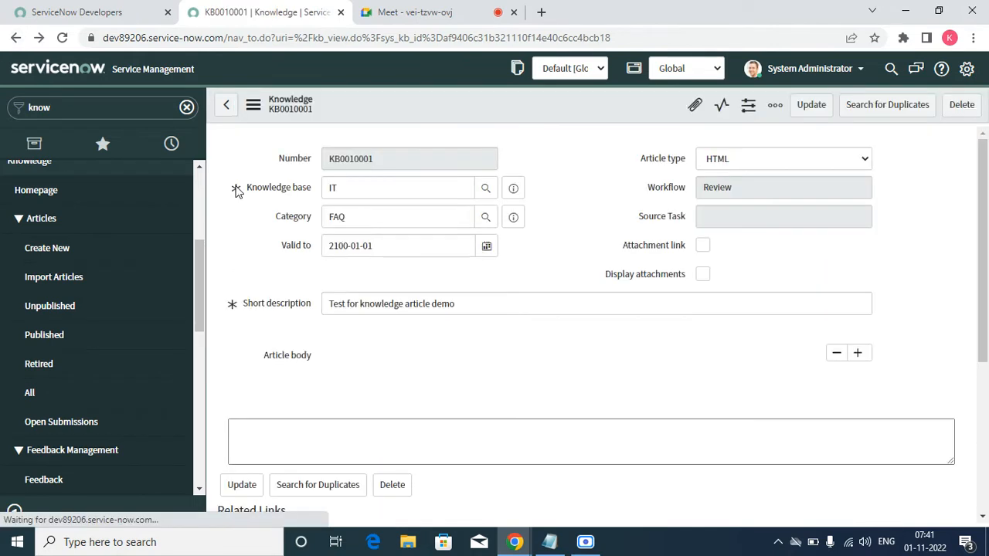
scroll(511, 337, "down", 7)
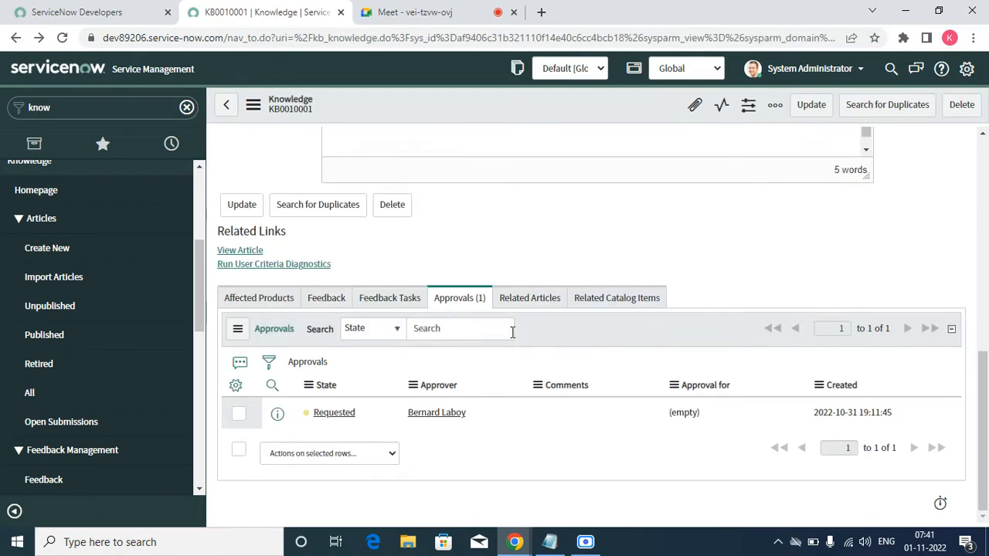
scroll(364, 410, "down", 7)
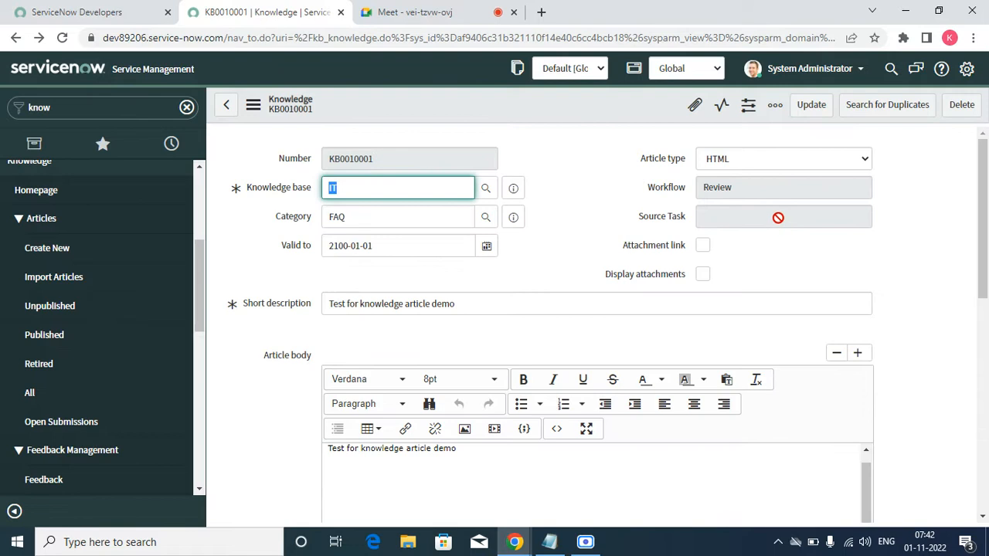
scroll(777, 221, "down", 7)
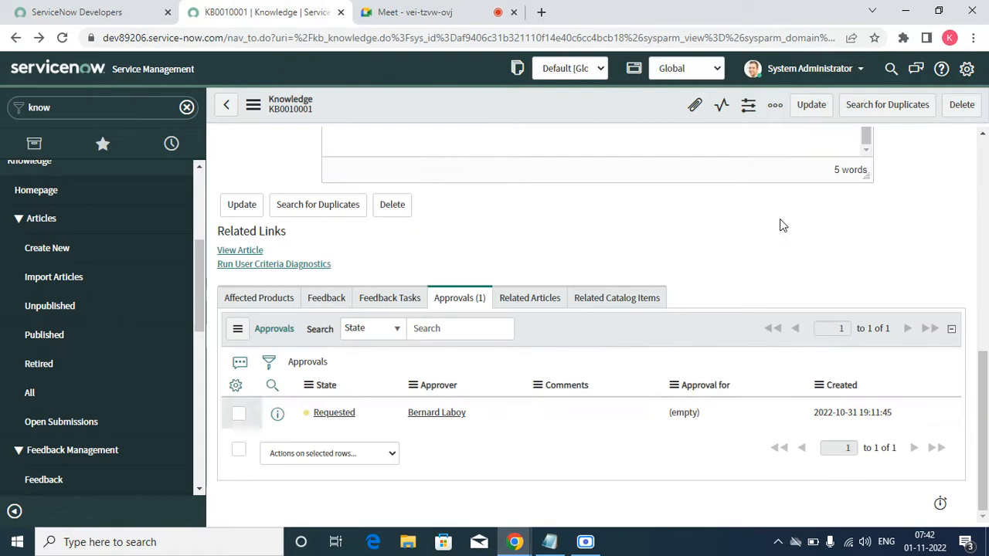
Step: Open the article's pending approval request in a separate browser tab, set its state to Approved and approve it
right_click(277, 413)
left_click(334, 305)
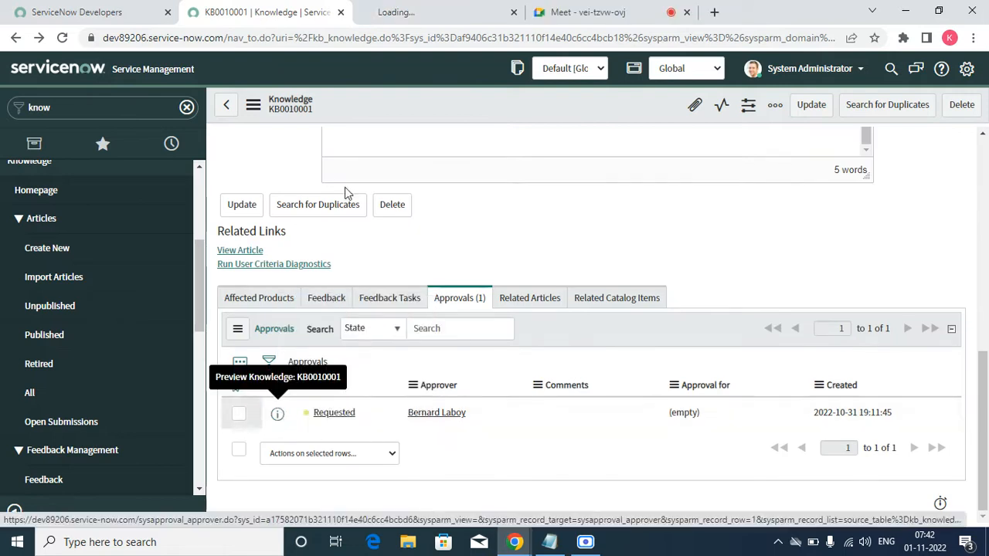
left_click(423, 9)
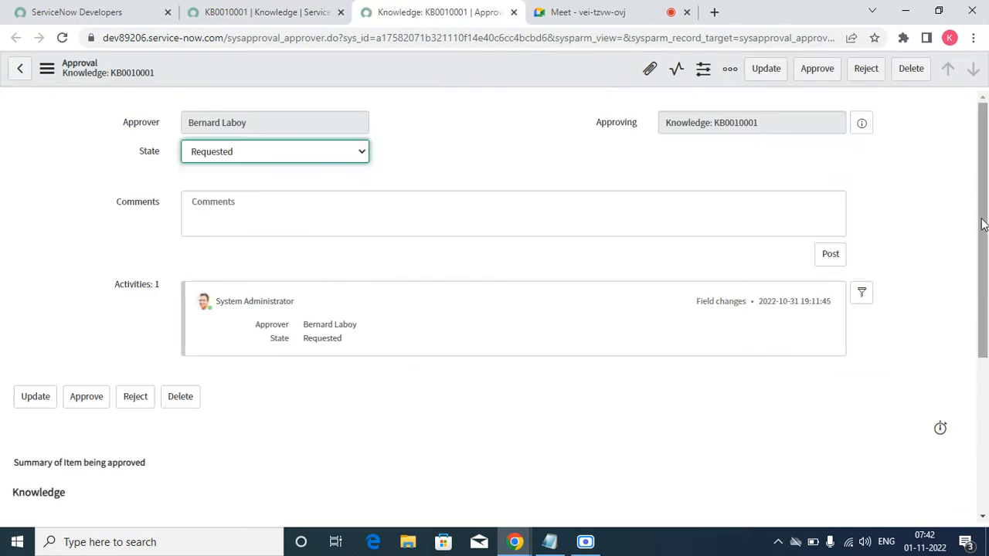
left_click(317, 155)
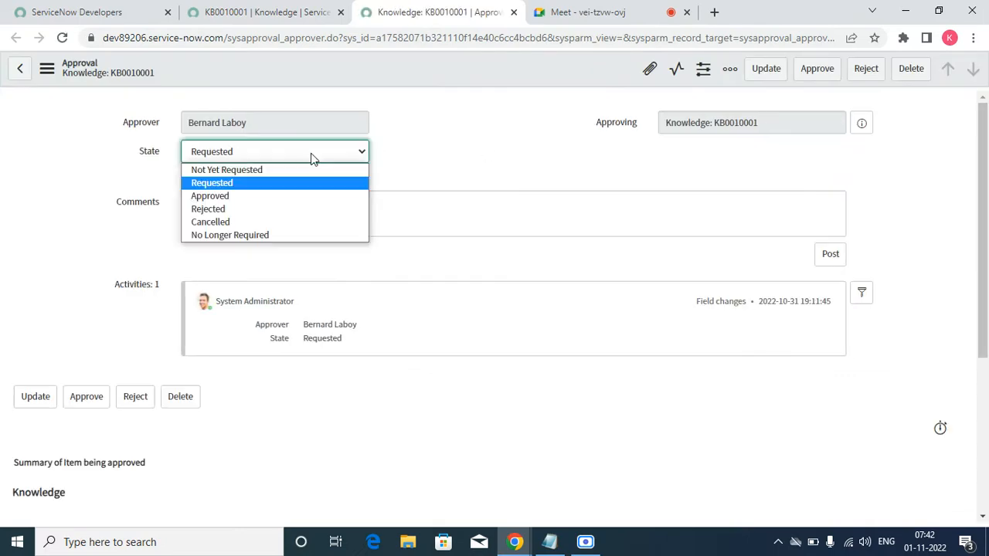
left_click(272, 197)
left_click(823, 69)
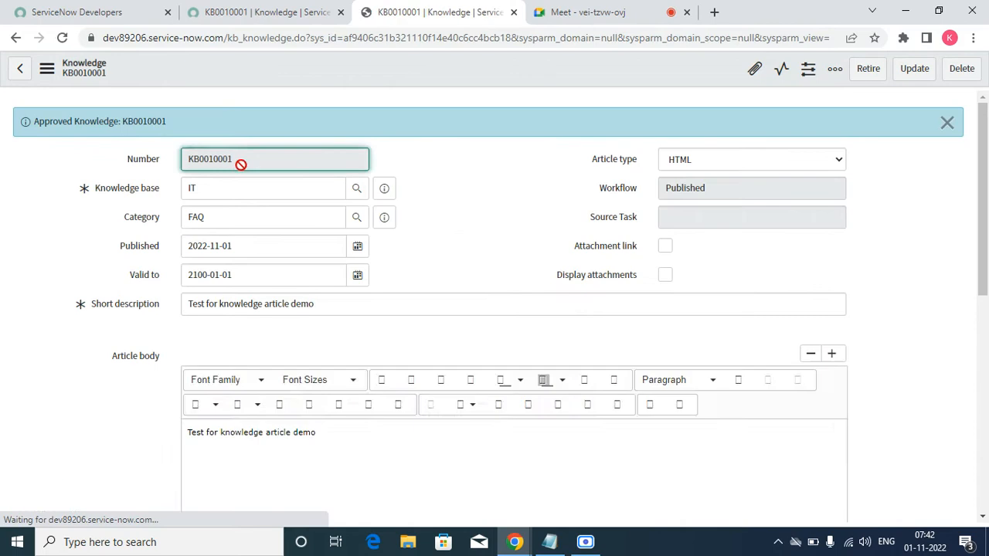
Step: Copy the whole short description of the published article
double_click(240, 159)
double_click(361, 301)
triple_click(361, 302)
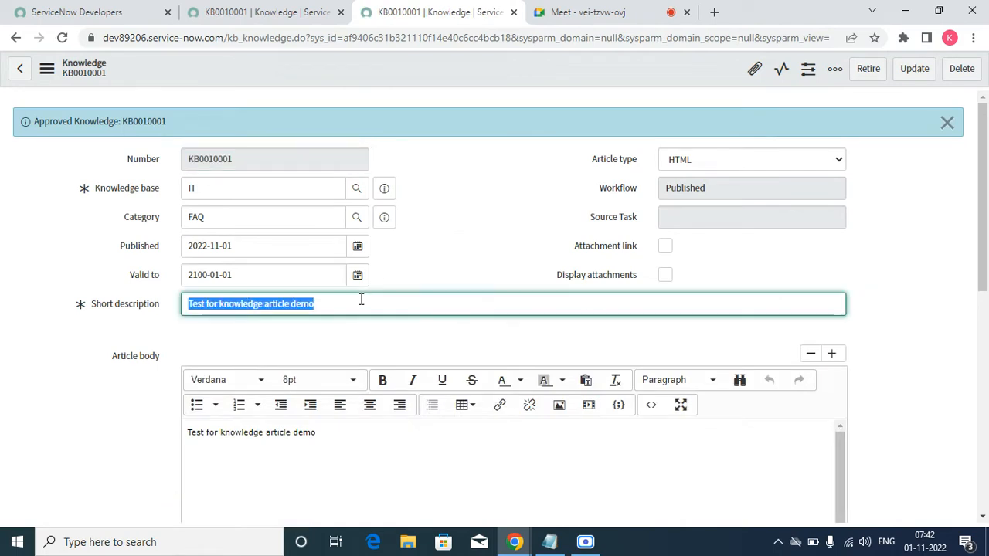
right_click(361, 302)
left_click(394, 349)
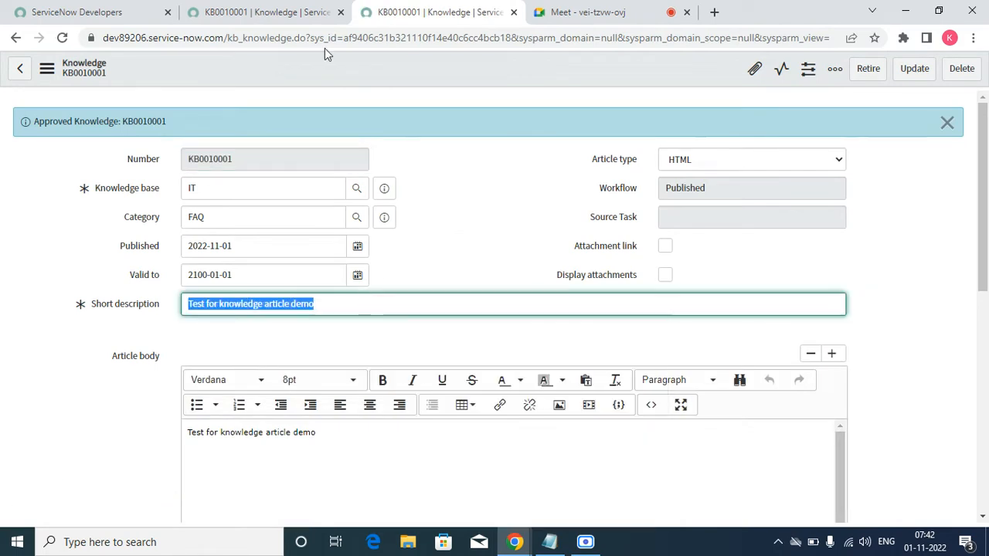
Step: Return to the original article record's browser tab and impersonate the first user listed under Recent Impersonations
left_click(294, 12)
left_click(837, 68)
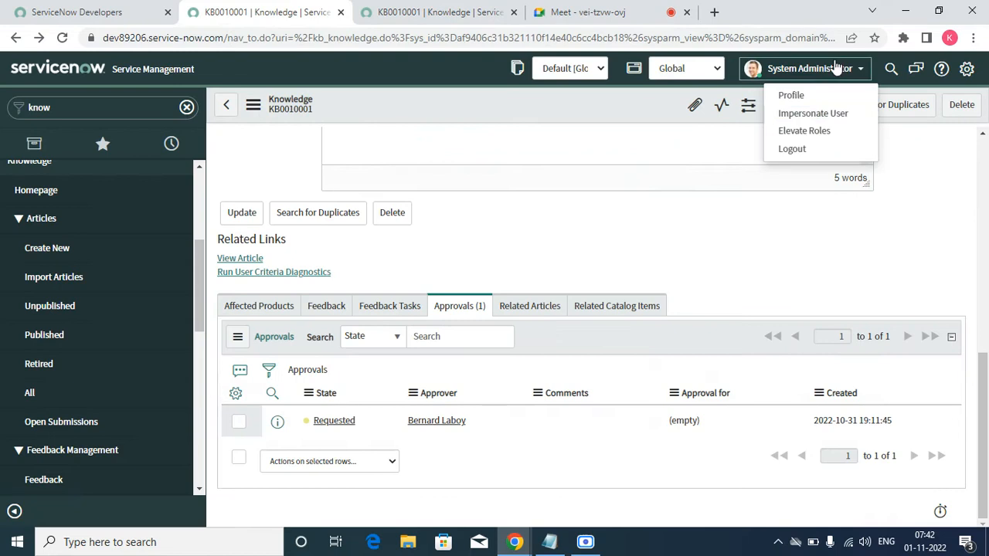
left_click(827, 111)
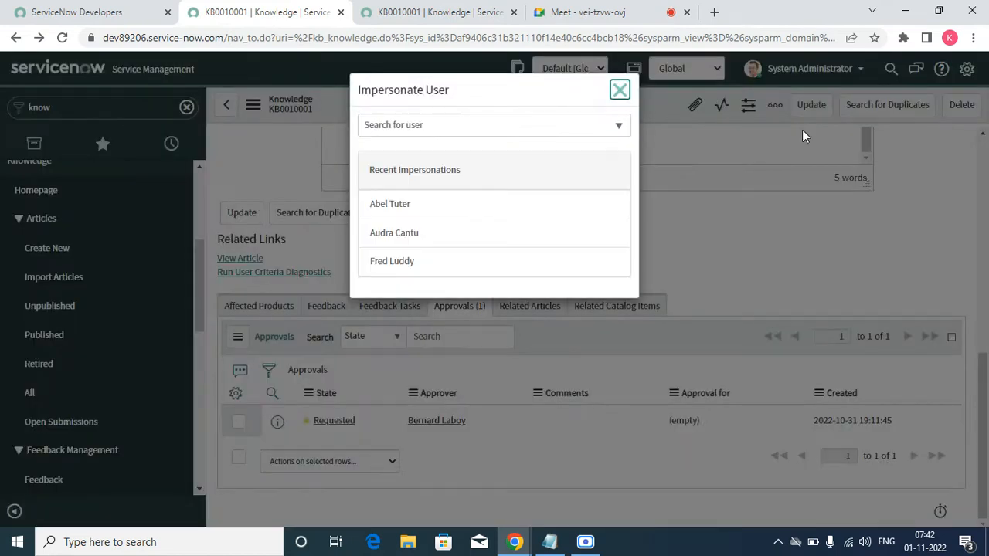
left_click(6, 8)
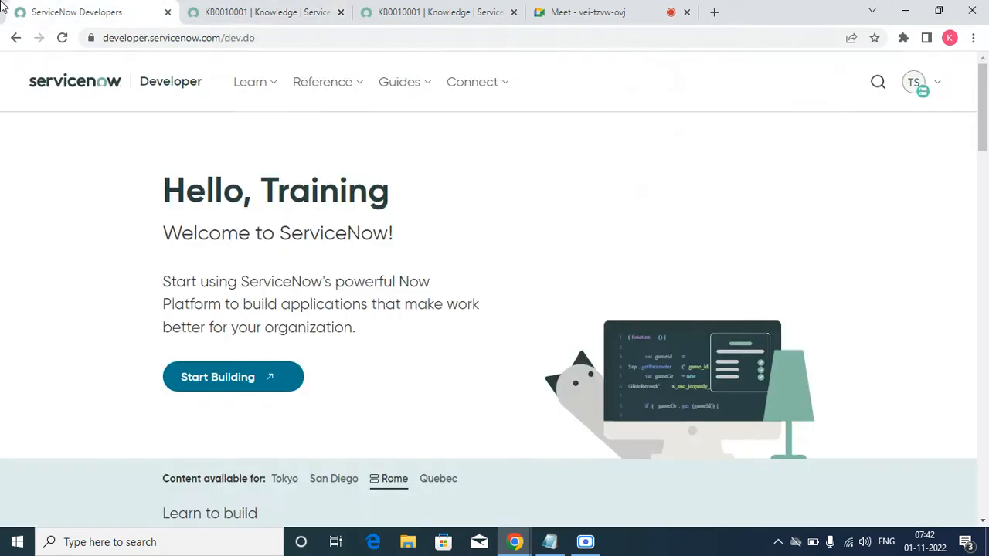
left_click(284, 14)
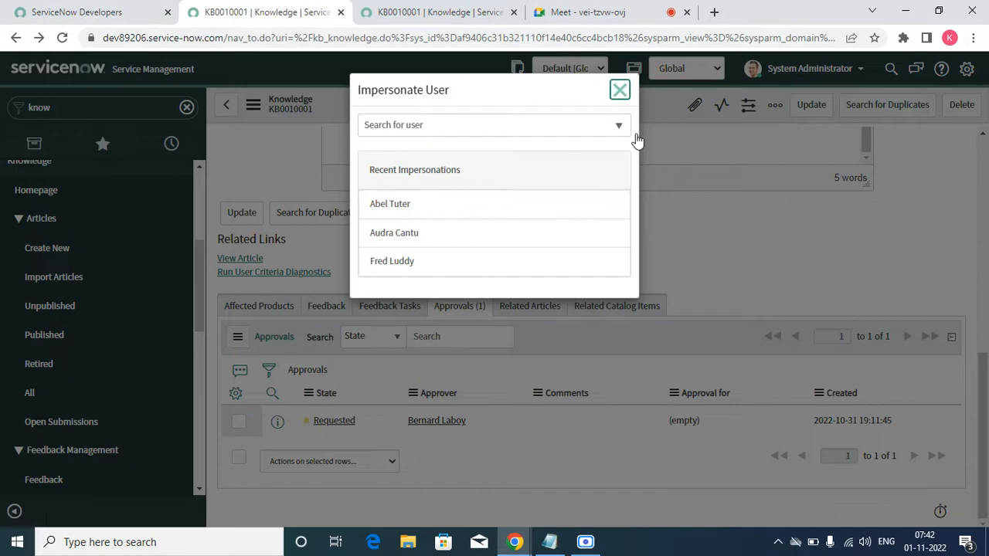
left_click(438, 218)
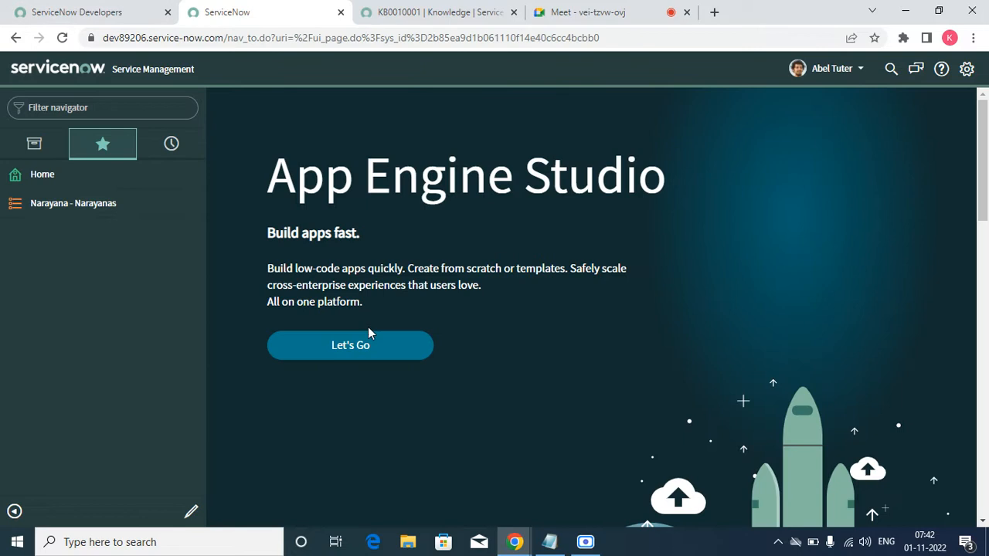
Step: Show all applications available to the impersonated user and open the Self-Service Knowledge homepage
left_click(36, 172)
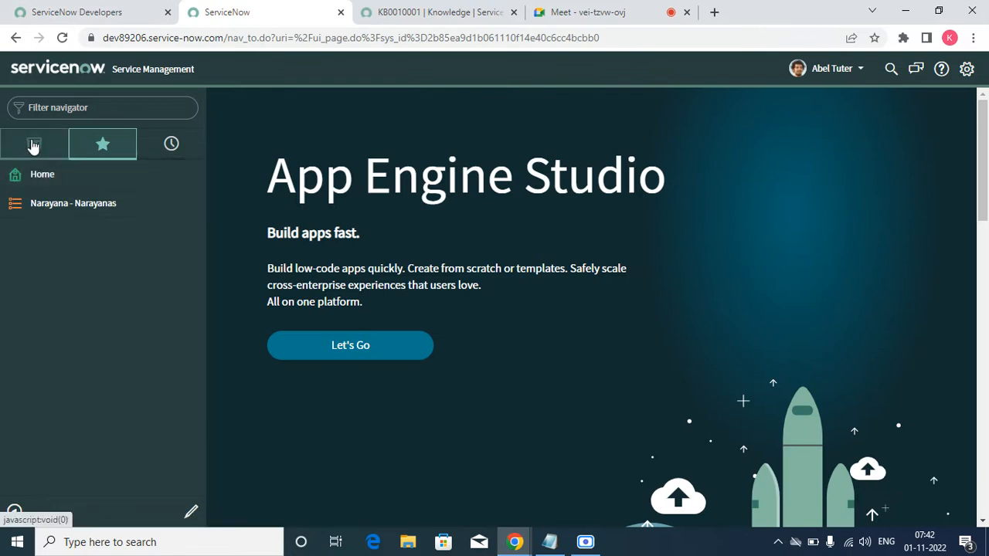
left_click(32, 143)
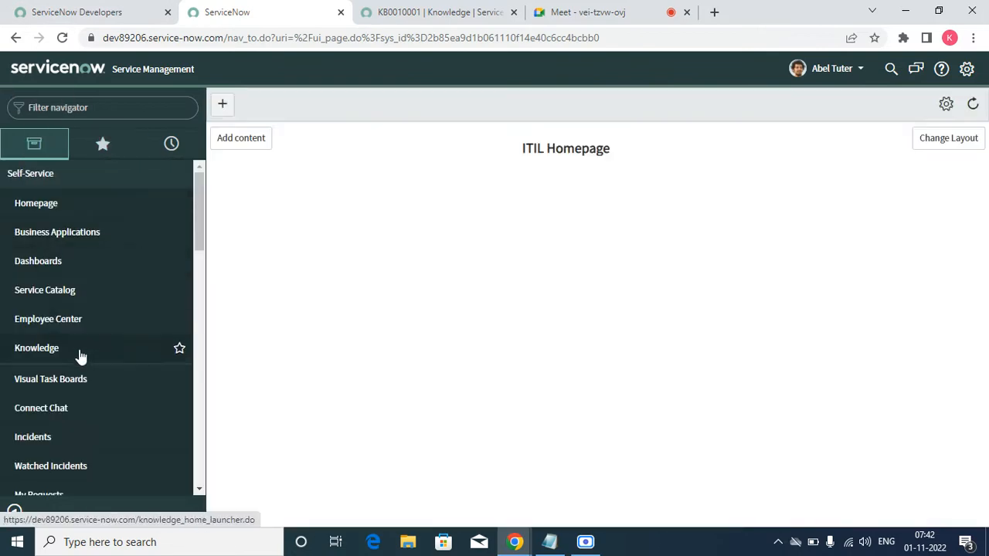
scroll(80, 355, "down", 10)
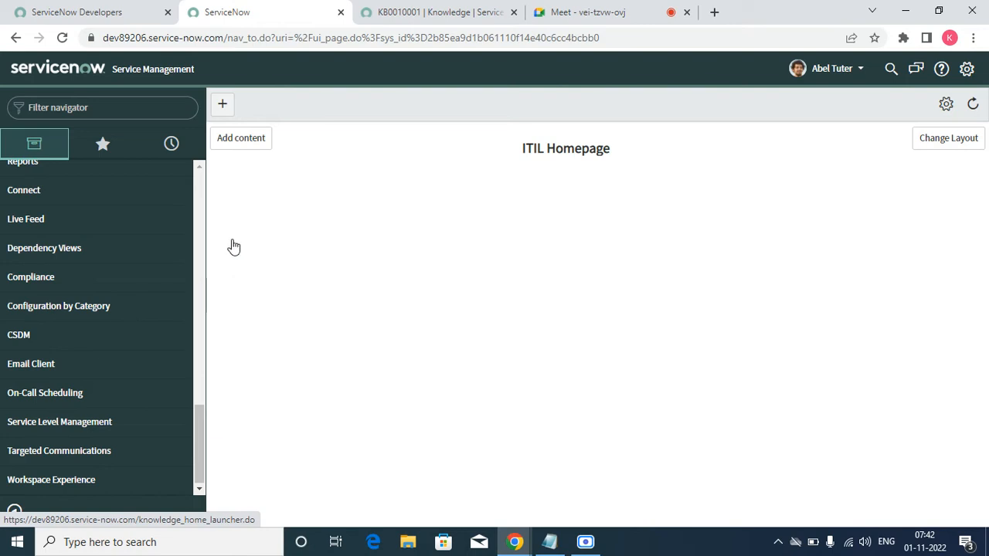
left_click(201, 200)
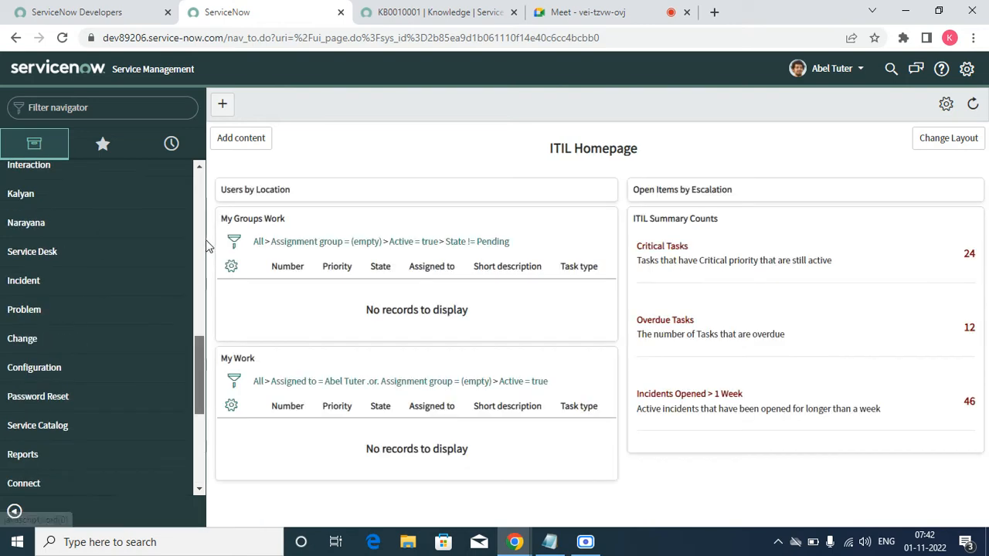
left_click(201, 255)
left_click_drag(201, 275, 201, 180)
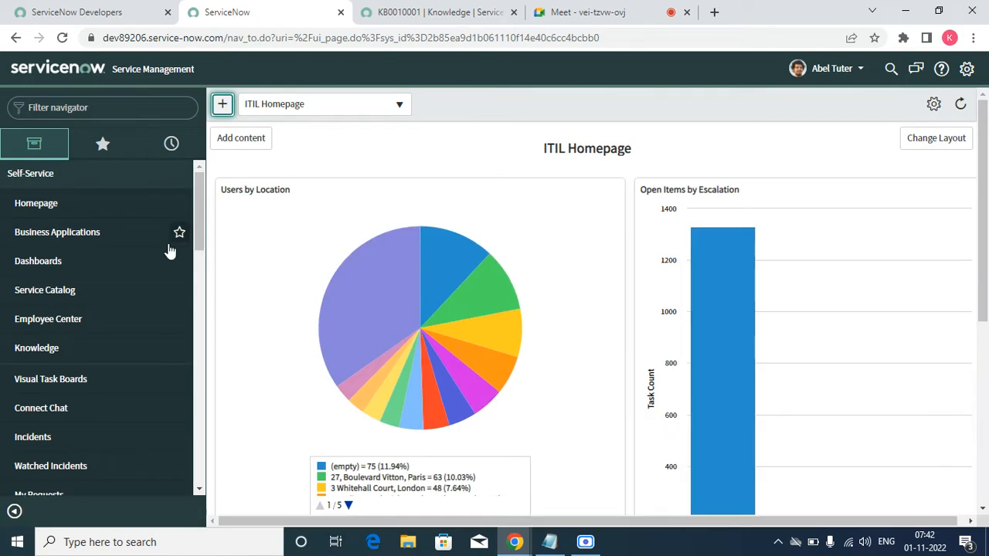
left_click(41, 355)
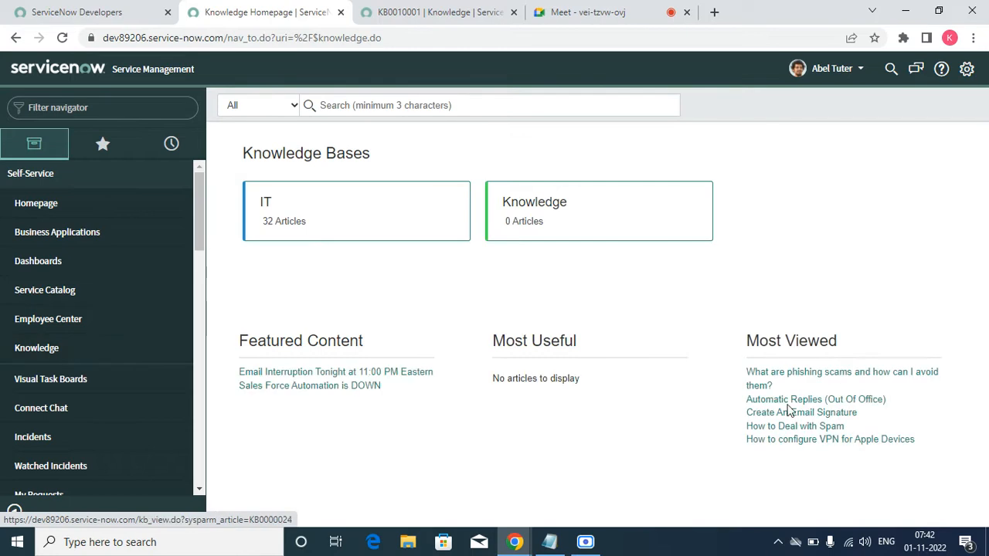
Step: Open the article "Test for knowledge article demo" from the IT knowledge base's IT > FAQ category
left_click(346, 217)
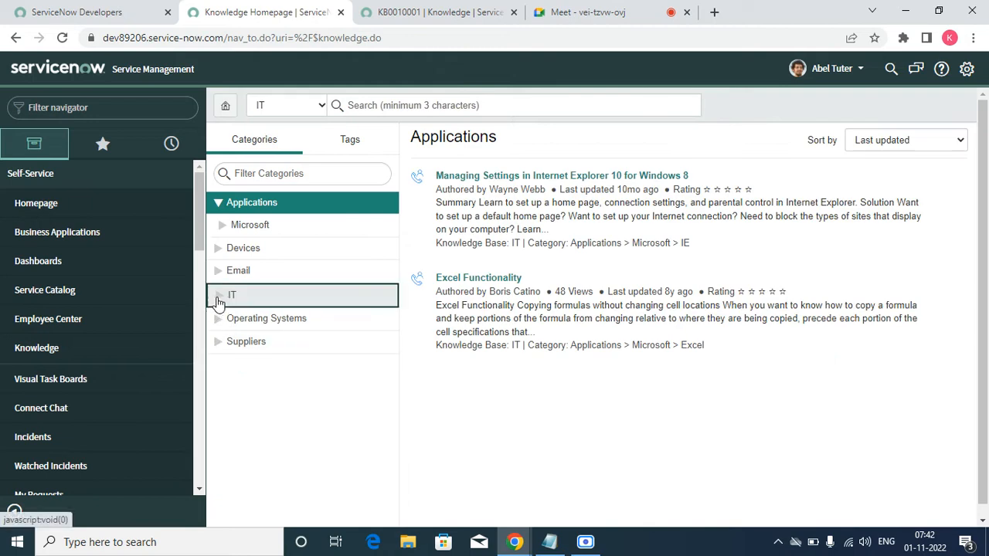
left_click(219, 300)
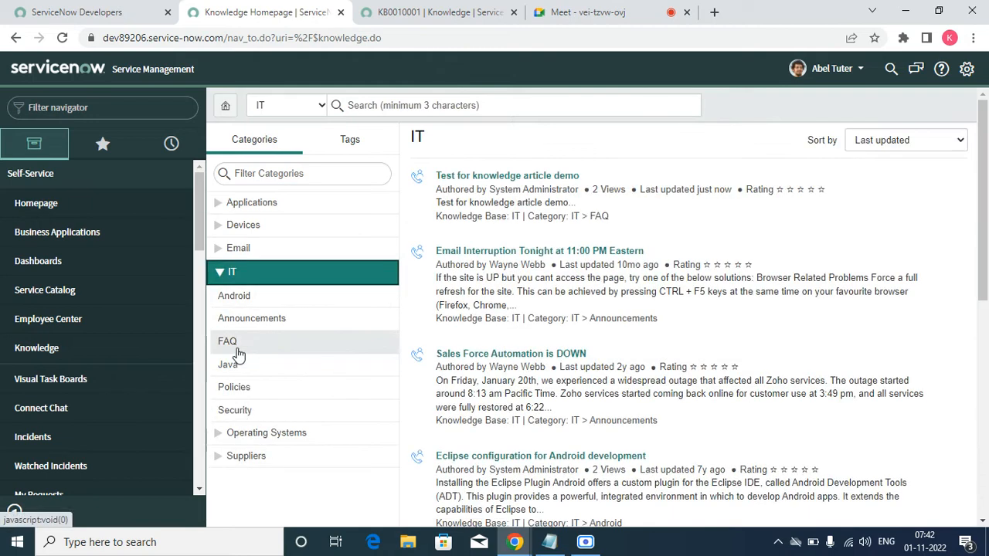
left_click(232, 343)
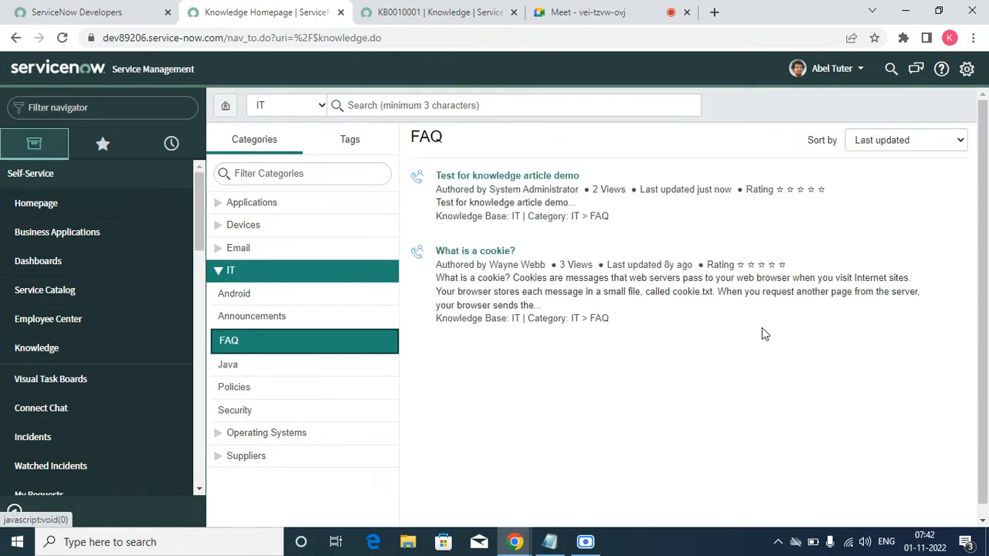
left_click(510, 177)
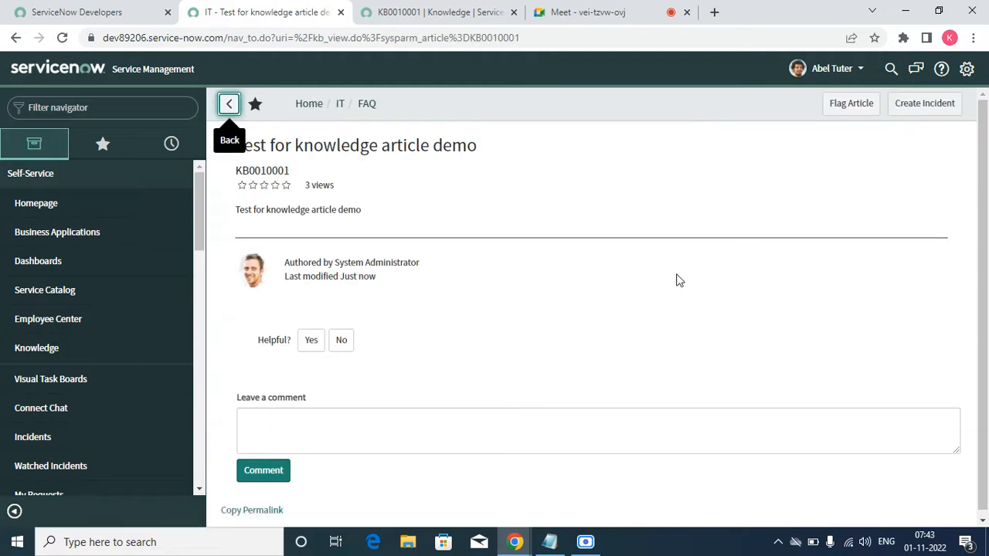
left_click(325, 420)
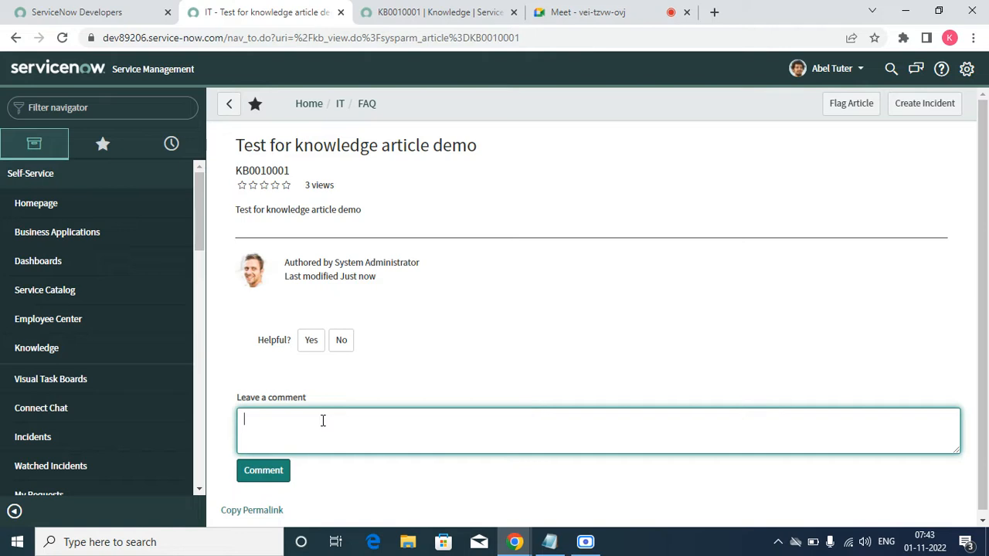
key("ctrl+f")
type("ood")
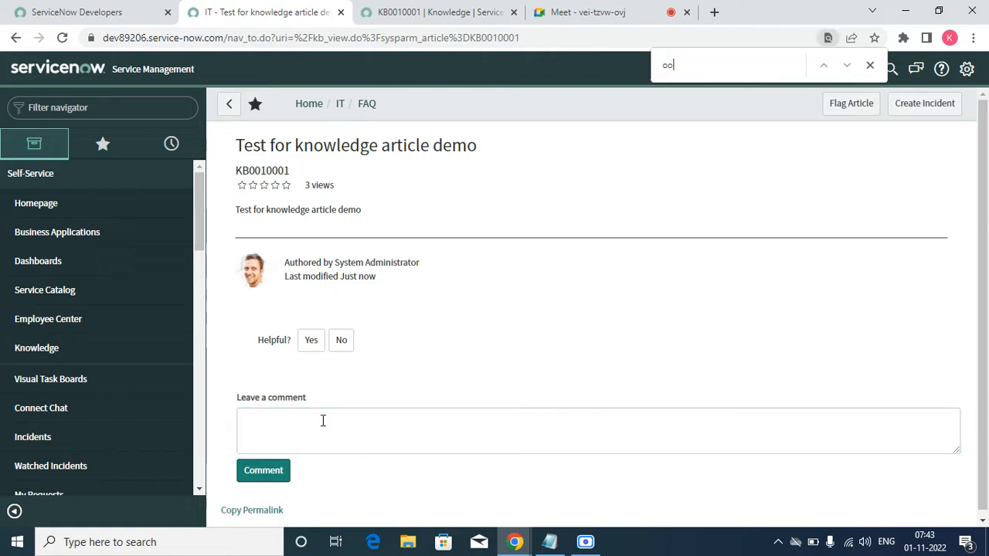
left_click(870, 65)
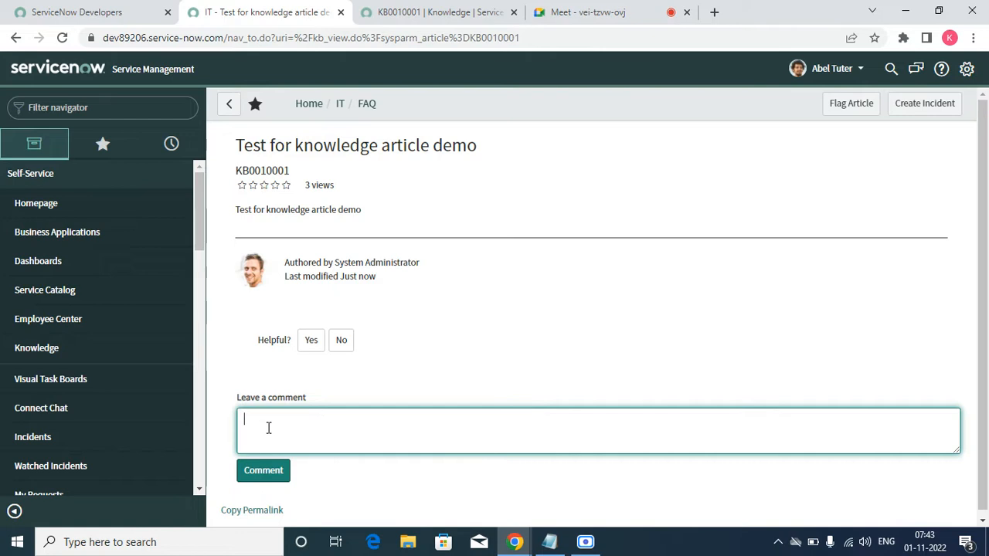
Step: Post the comment "Good inforation" on the article, mark it as helpful, and dismiss the thank-you banner
type("Good inforation")
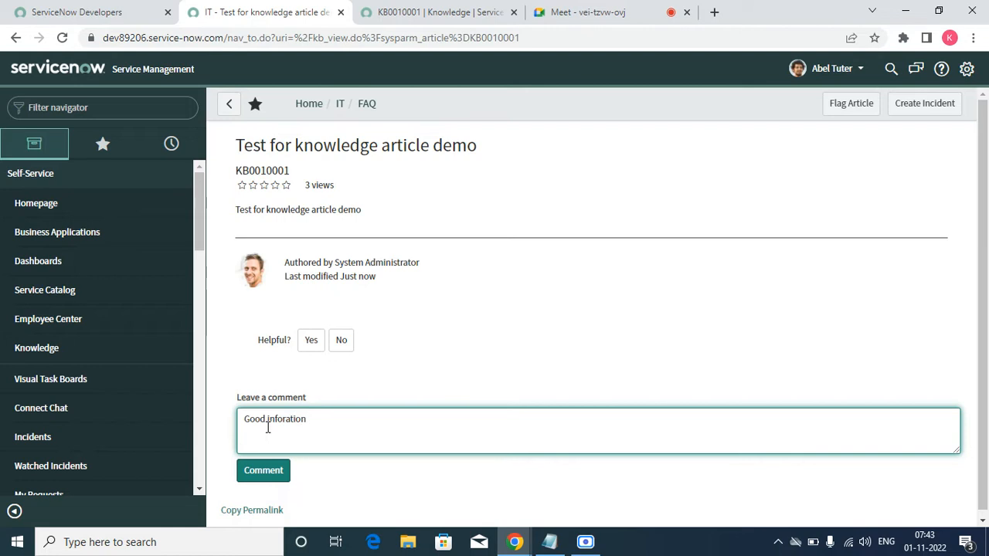
left_click(246, 478)
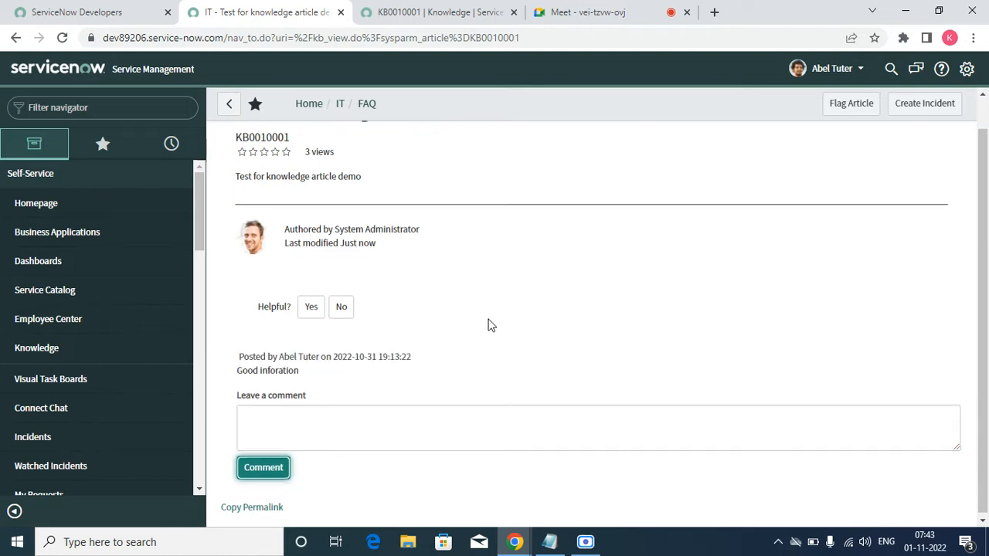
left_click(305, 310)
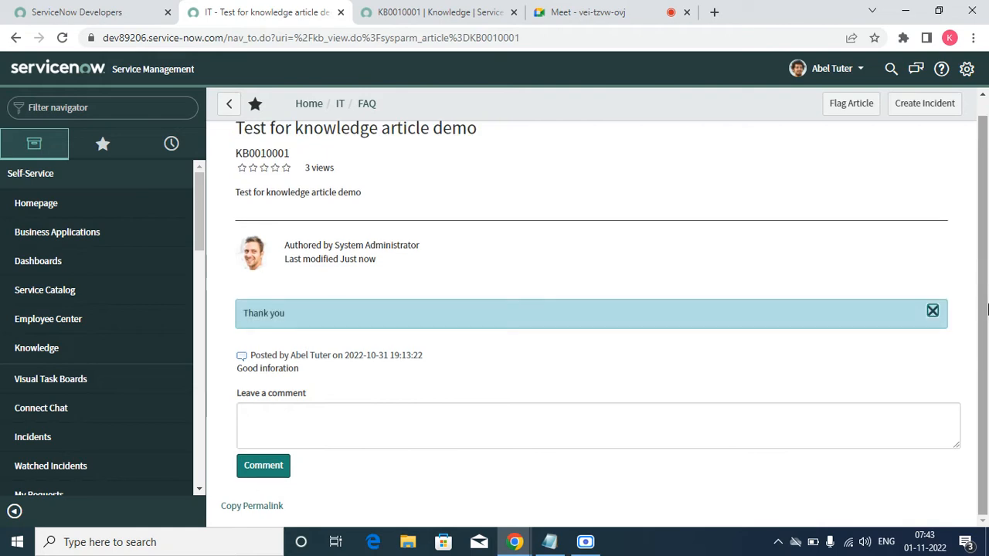
left_click(933, 312)
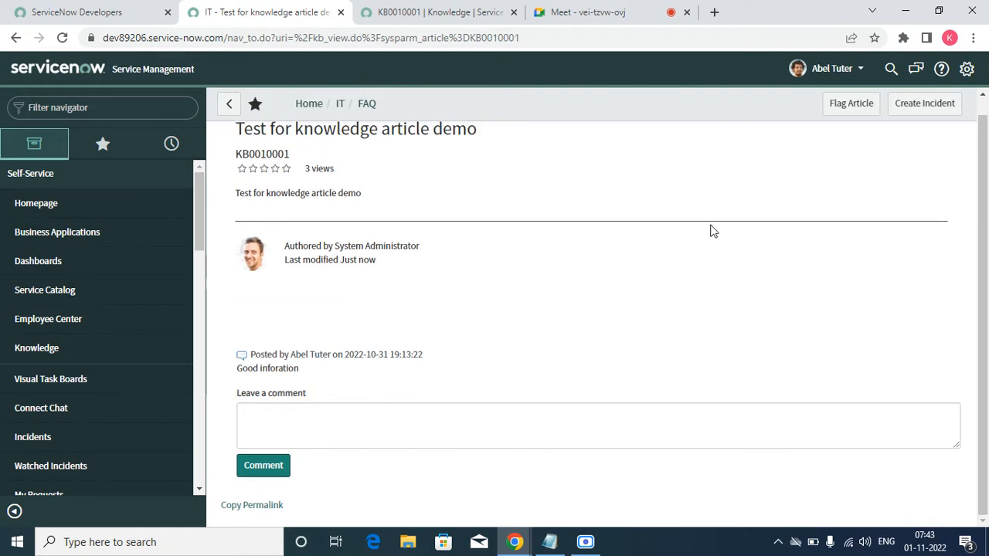
Step: End the impersonation and reload the KB0010001 article record in its own browser tab
left_click(833, 68)
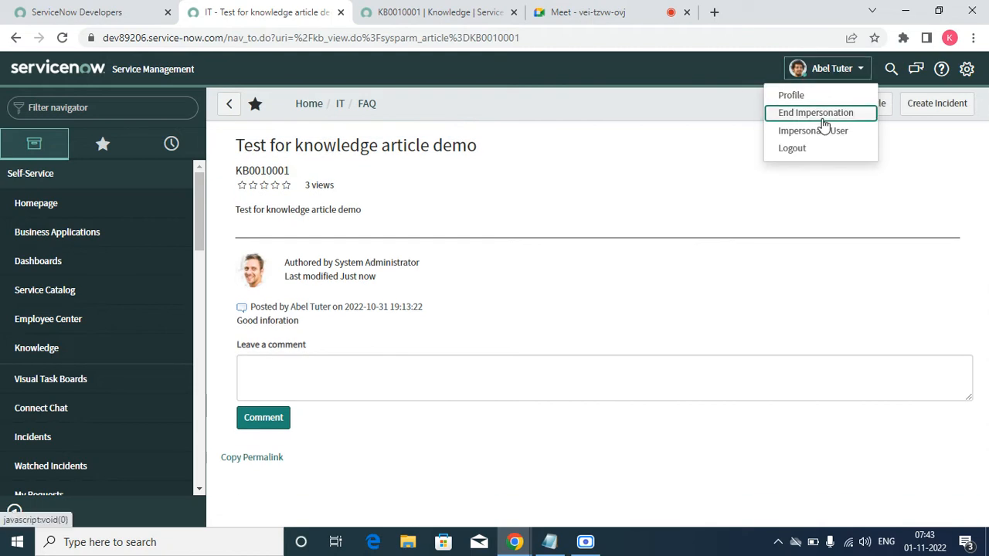
left_click(816, 113)
left_click(410, 12)
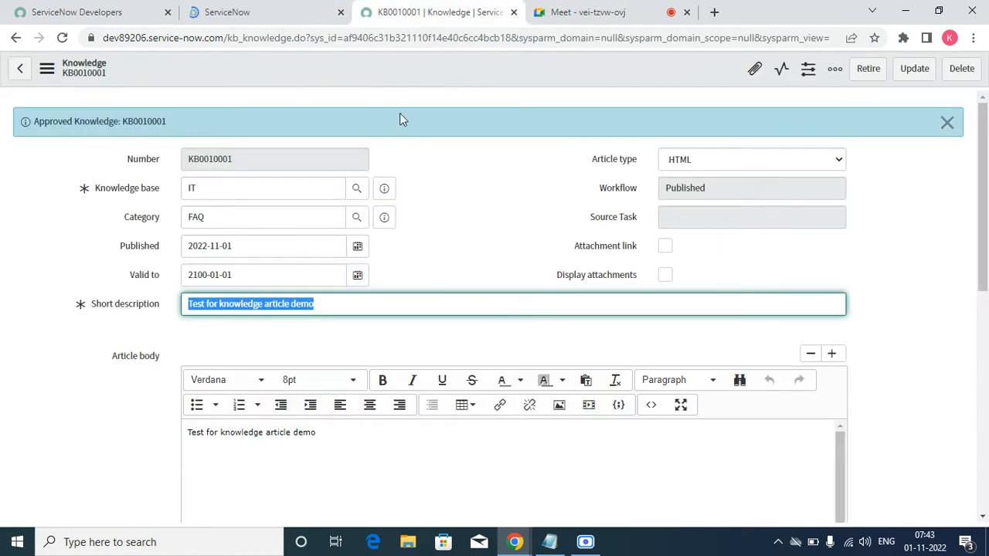
left_click(63, 39)
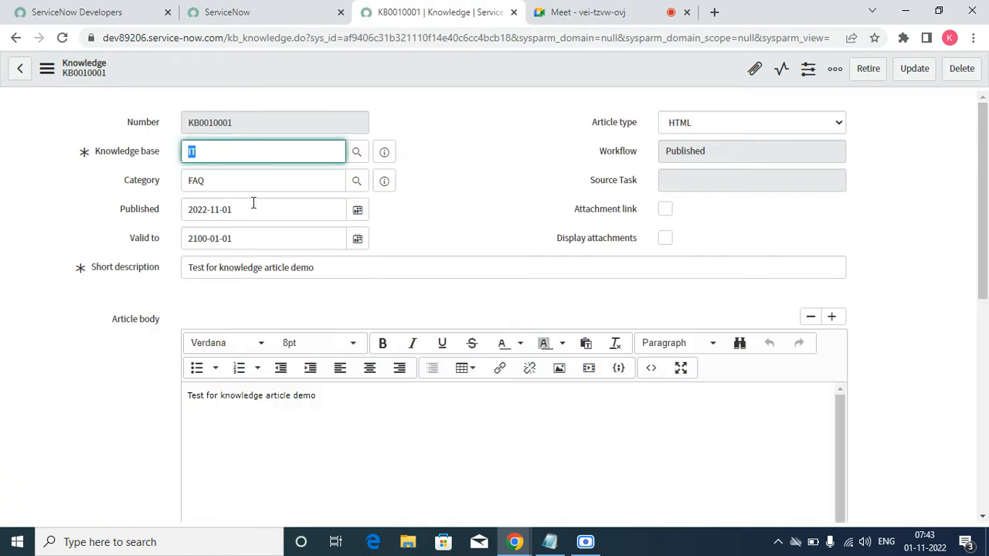
Step: Show the article record's Feedback related list and open both feedback records in separate browser tabs
left_click(198, 210)
double_click(199, 210)
left_click(427, 203)
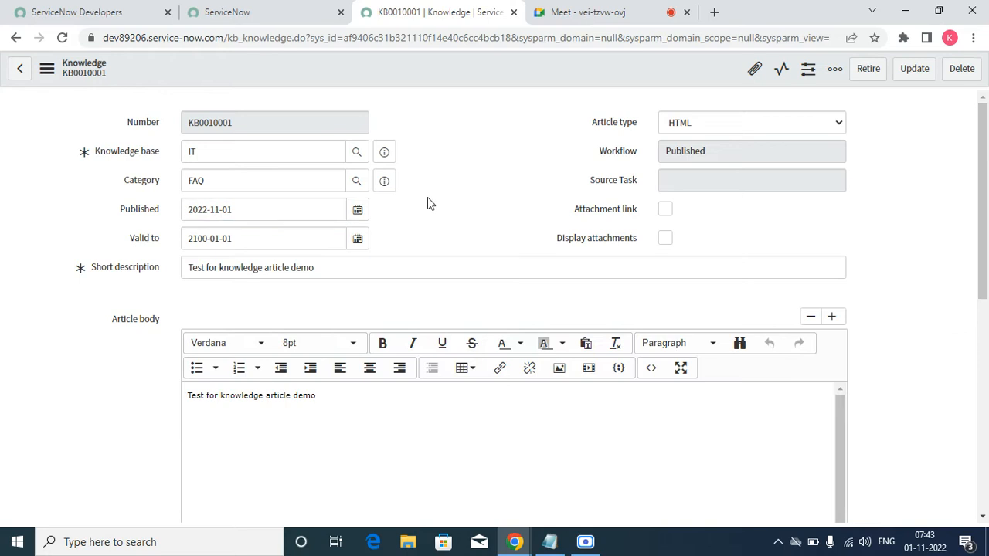
scroll(365, 245, "down", 6)
left_click(108, 303)
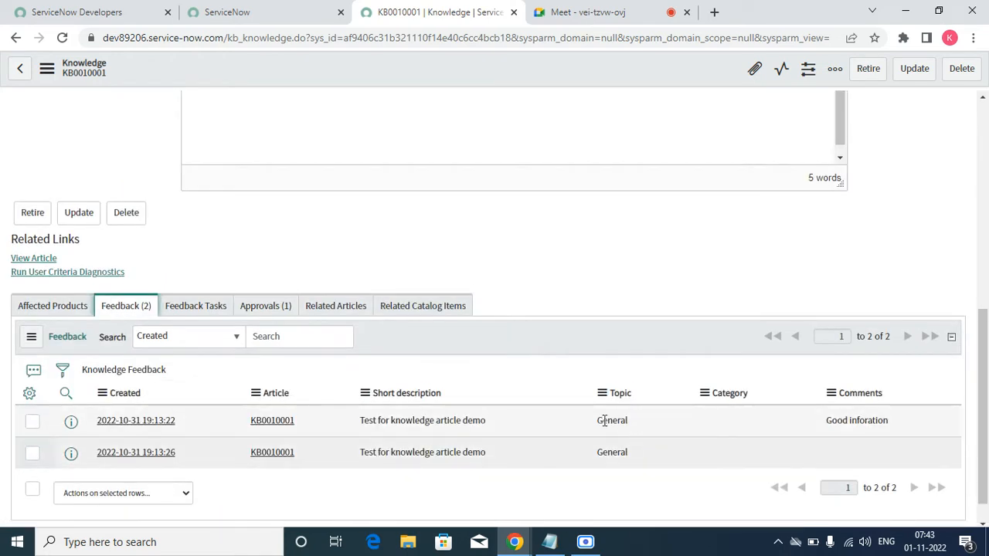
right_click(72, 424)
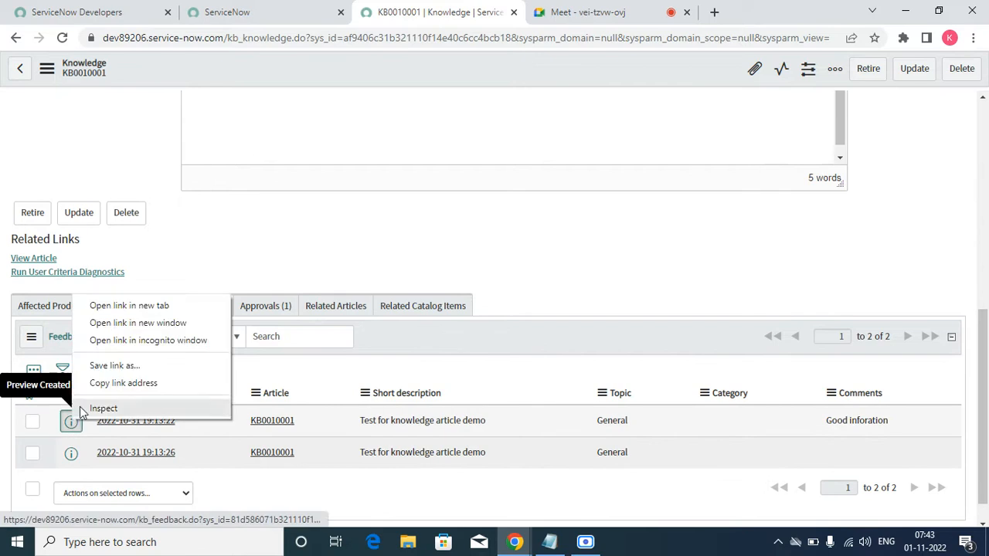
left_click(116, 304)
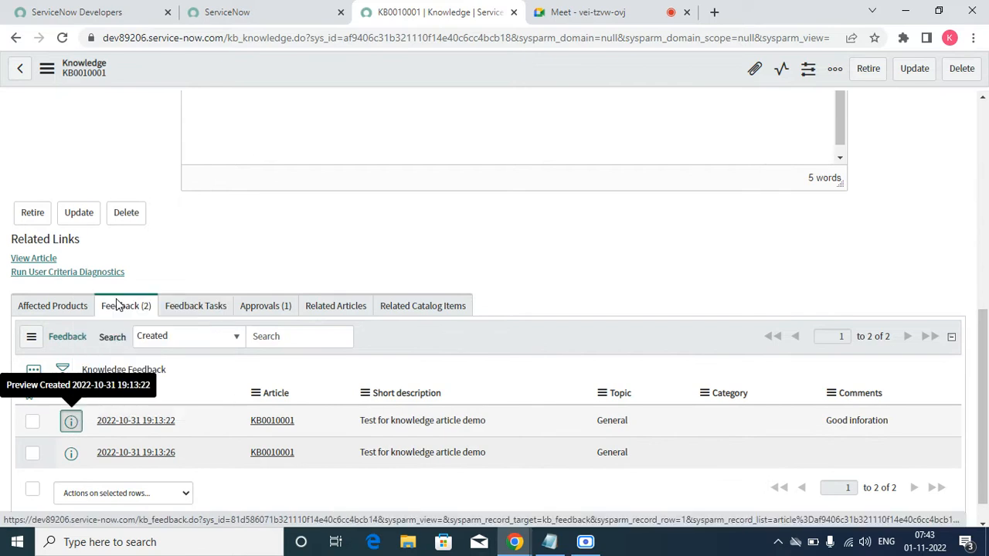
right_click(71, 454)
left_click(127, 341)
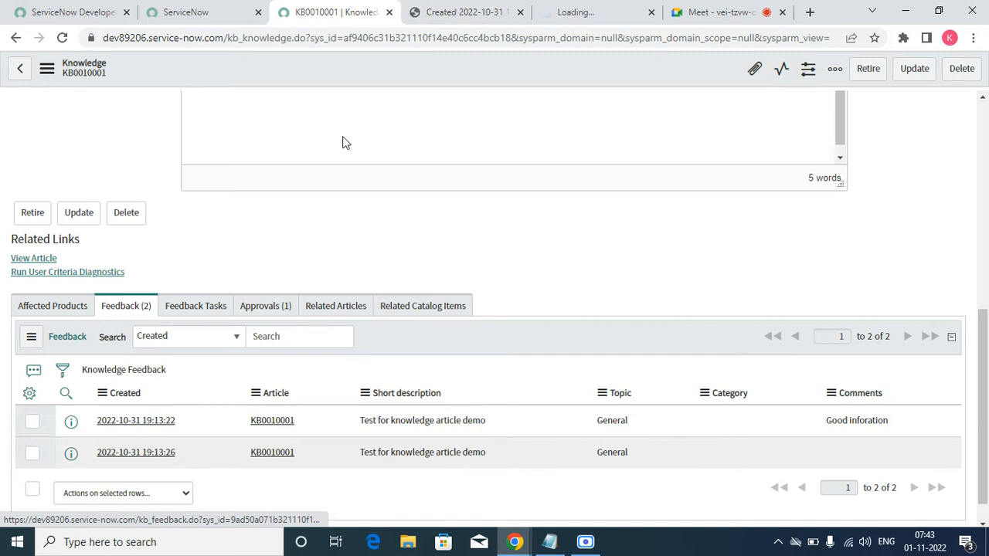
Step: Check the comment text in the first feedback record and close that record's browser tab
left_click(477, 14)
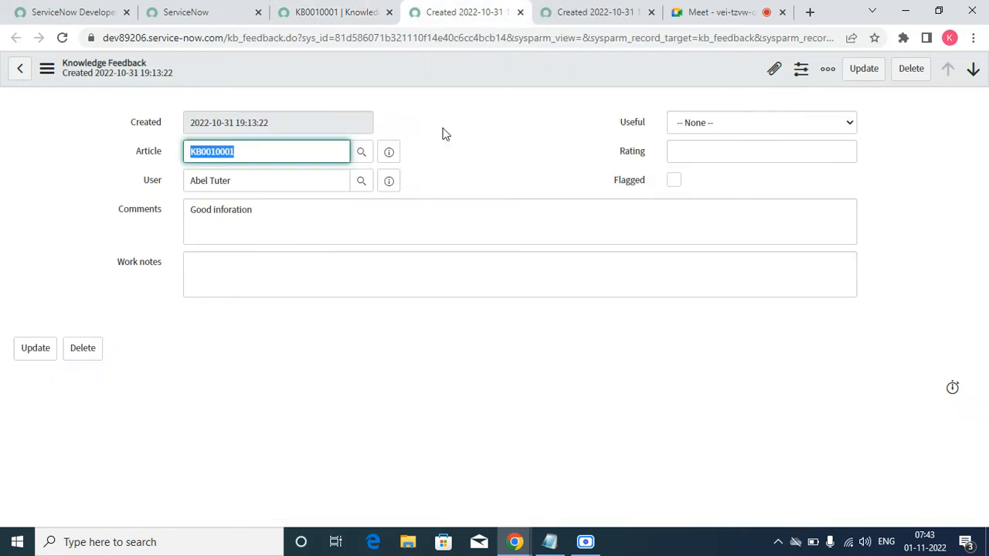
triple_click(267, 209)
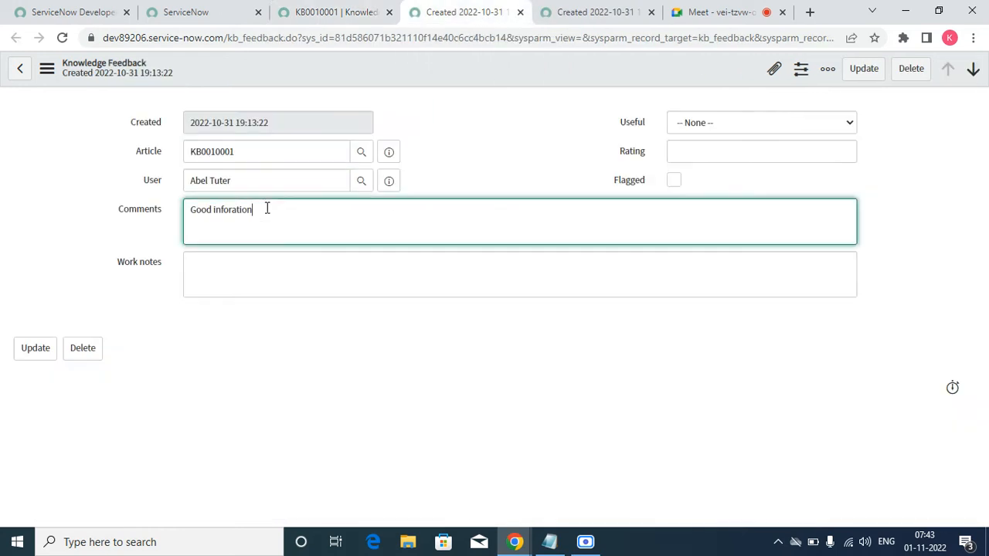
left_click(520, 12)
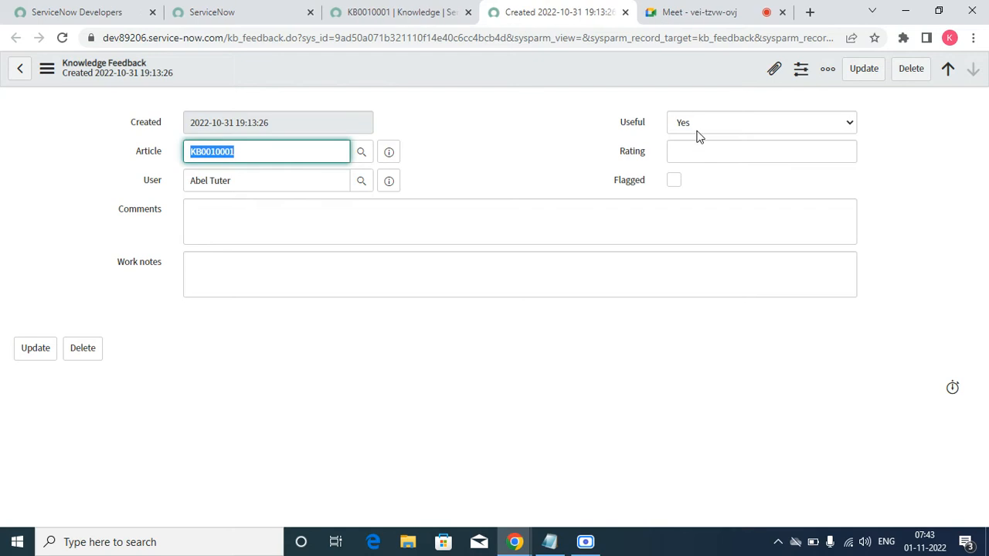
Step: Switch to Google Meet, admit the waiting participant to the call, and return to the remaining feedback record
left_click(680, 12)
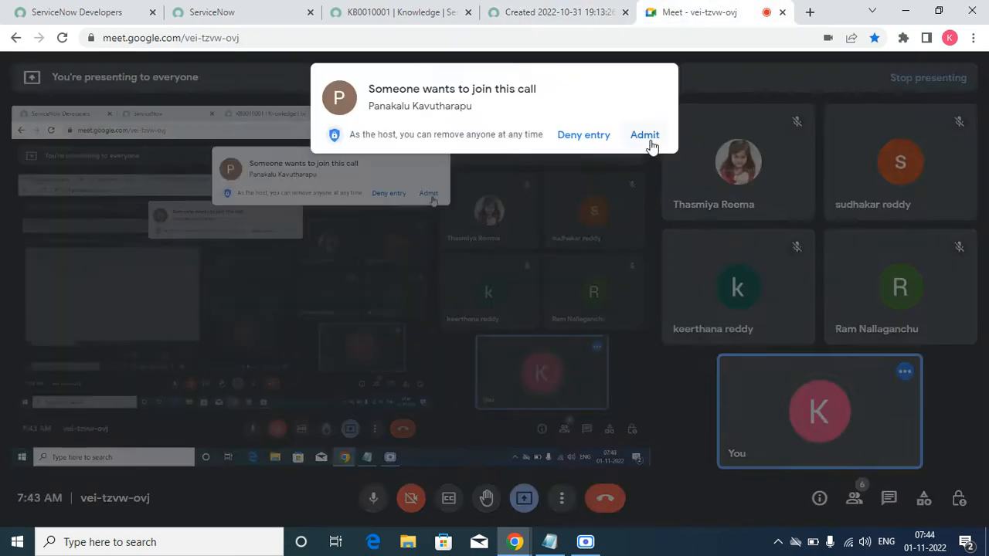
left_click(648, 137)
left_click(541, 10)
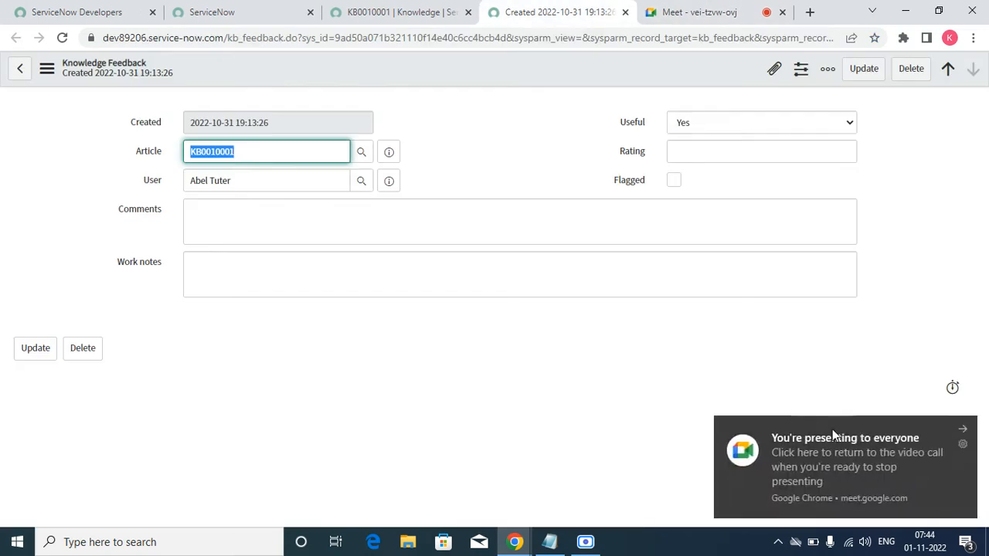
left_click(964, 430)
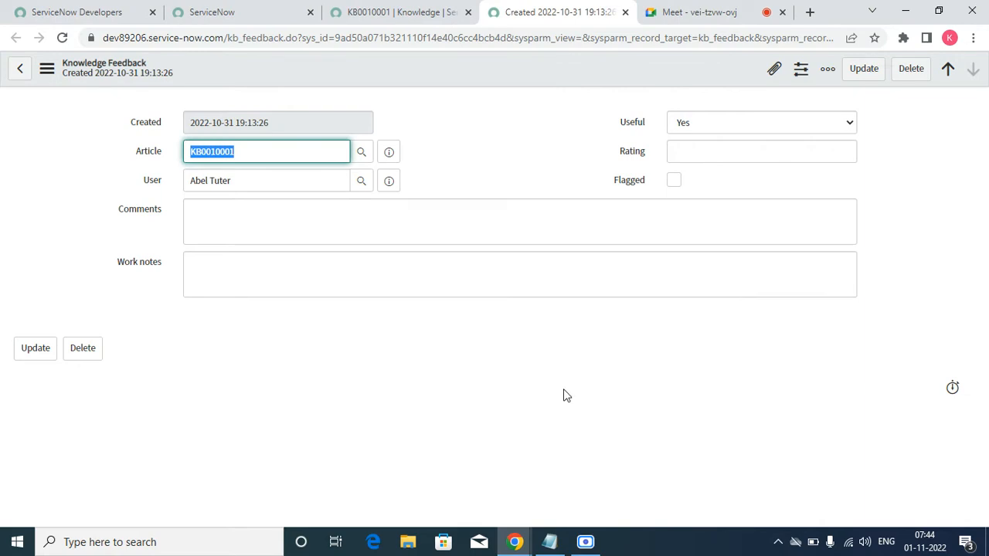
Step: Close the remaining feedback record's browser tab and go back to the main fields of the KB0010001 article record
left_click(625, 12)
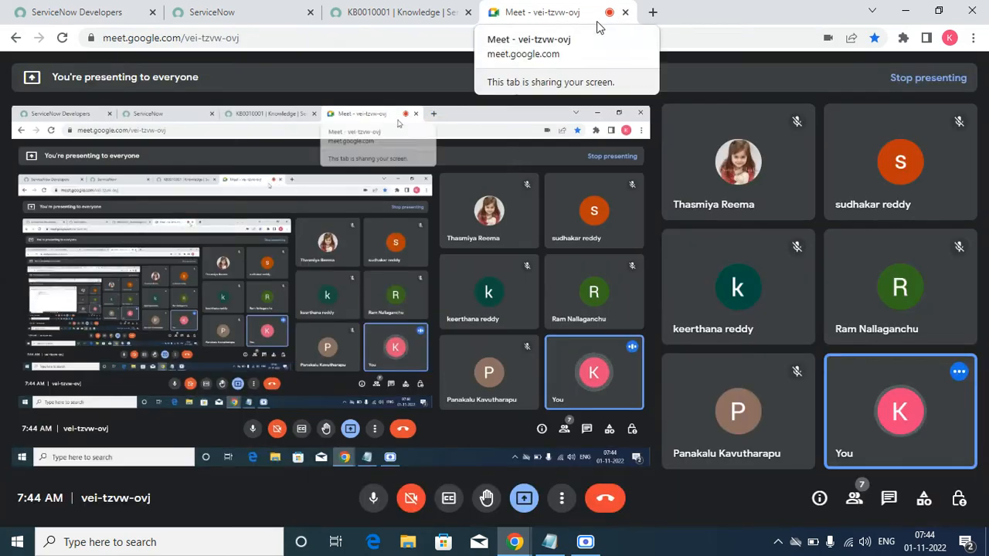
left_click(371, 12)
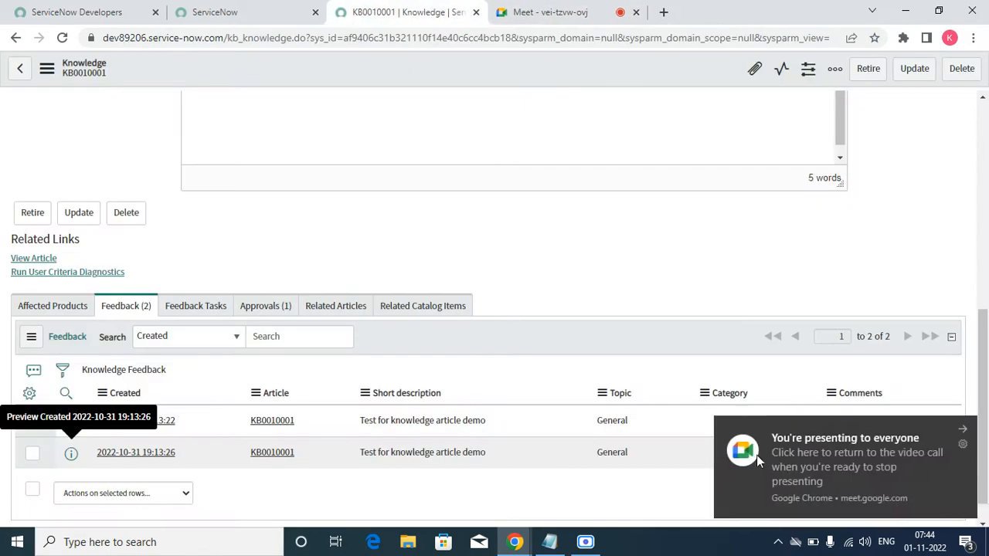
left_click(966, 423)
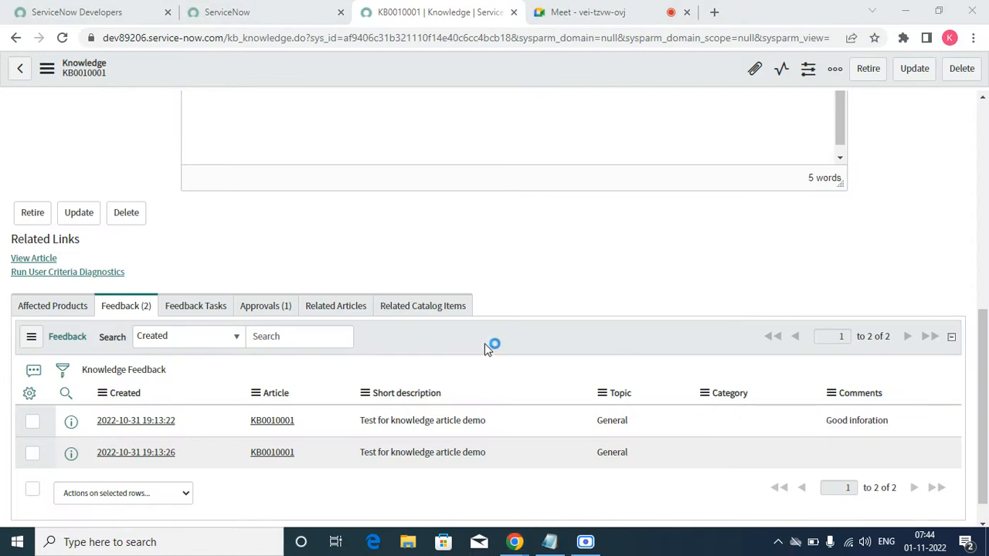
left_click(587, 12)
left_click(437, 12)
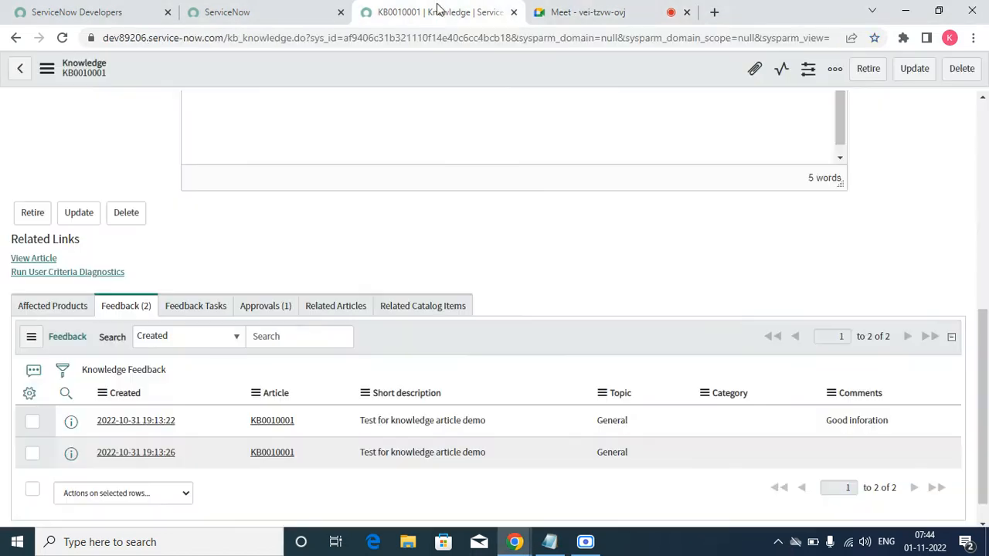
scroll(462, 320, "up", 10)
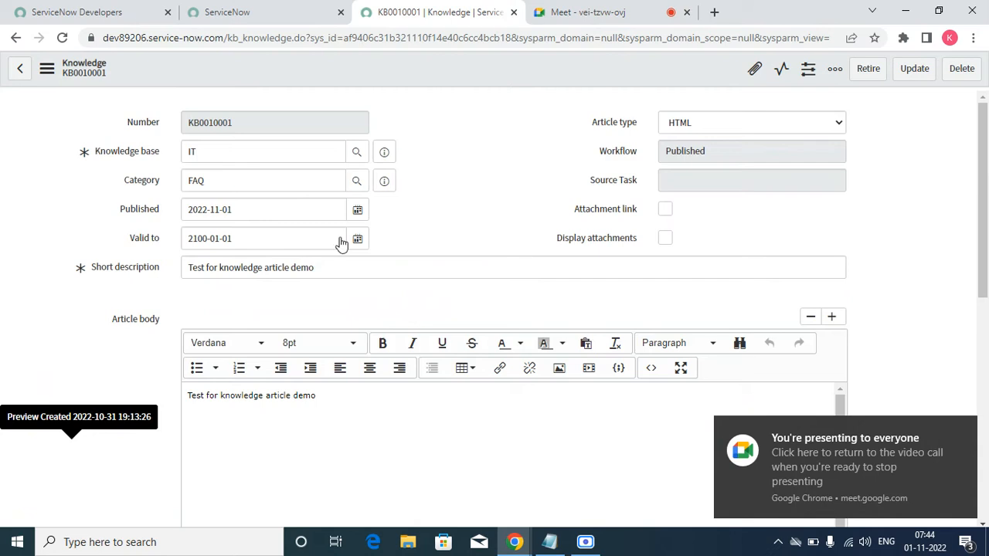
double_click(300, 142)
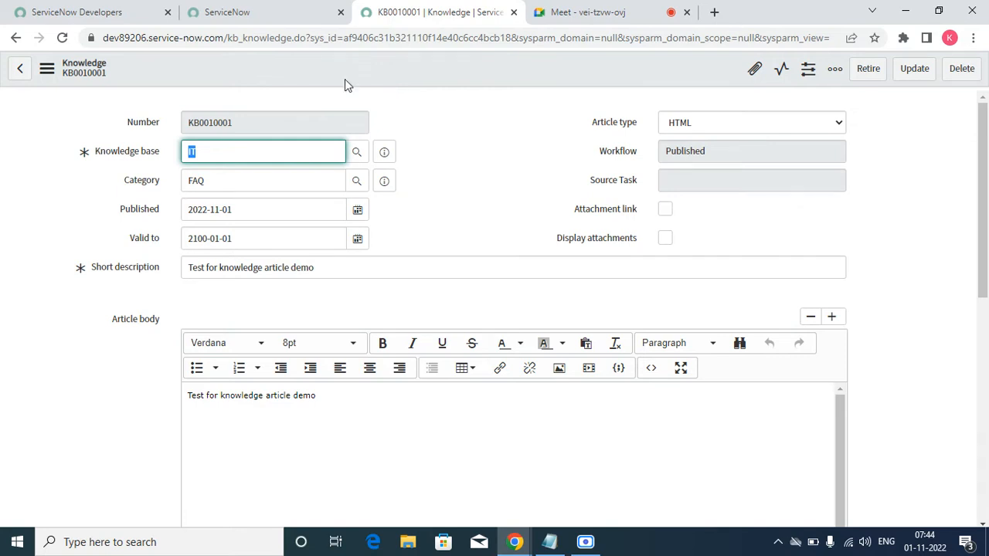
Step: In the main ServiceNow tab, filter the navigator by "knowl" and open Knowledge Bases under Knowledge Administration
left_click(213, 14)
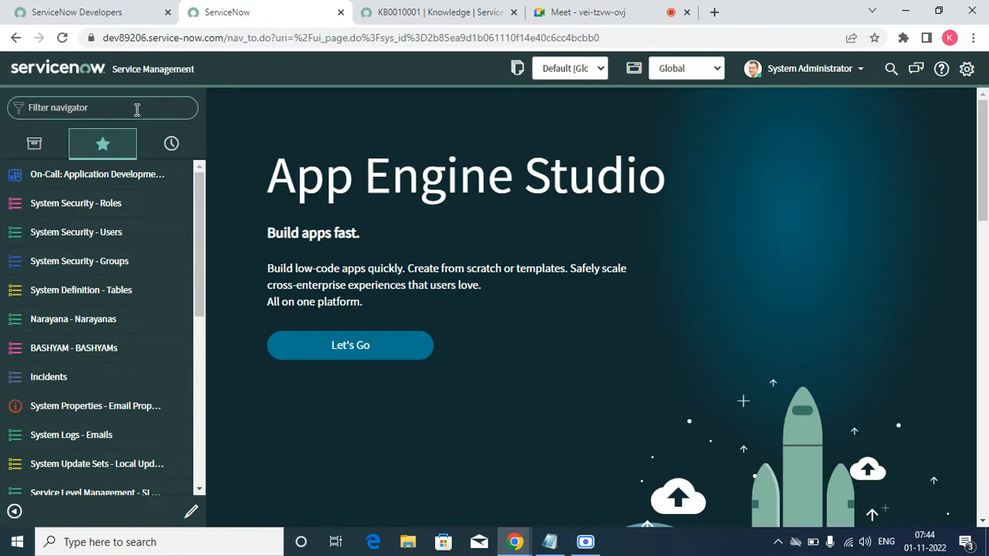
left_click(137, 110)
type("knowl")
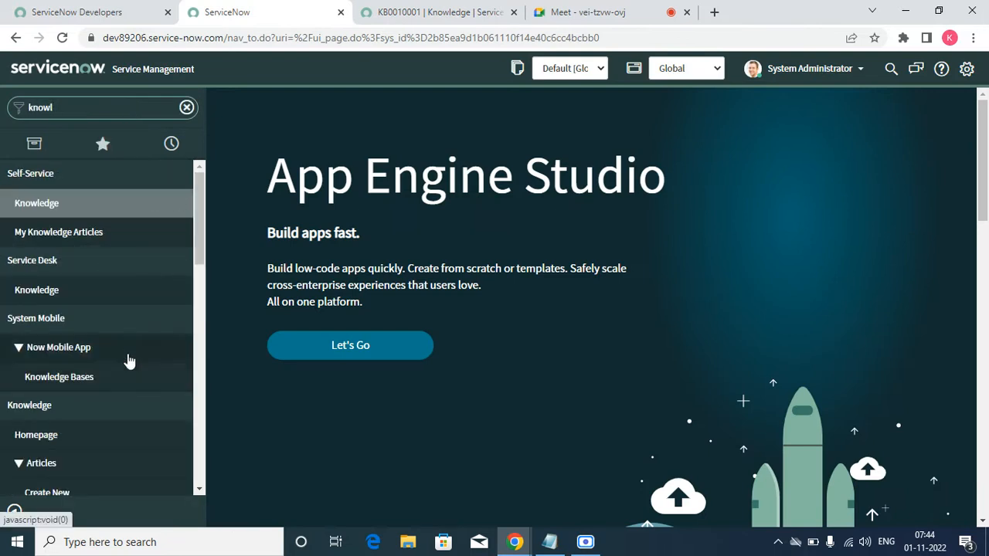
left_click(78, 381)
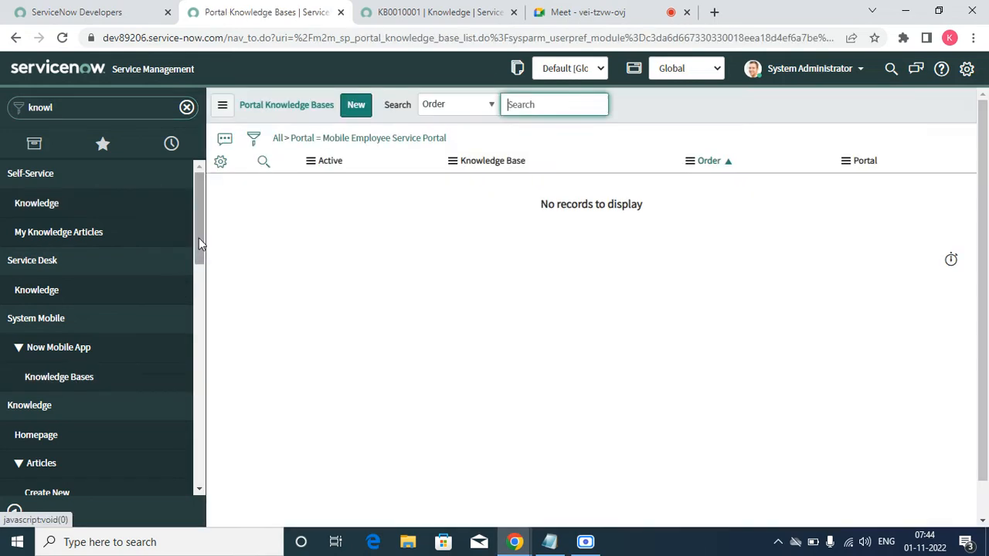
left_click_drag(199, 238, 196, 411)
left_click(53, 391)
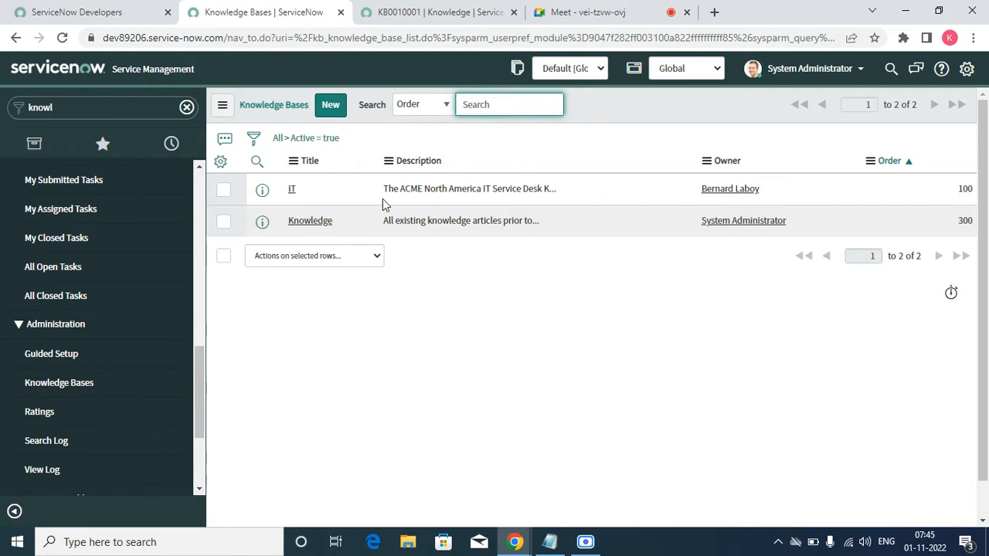
Step: Start a new knowledge base record and set its title to "Help Desk"
left_click(333, 109)
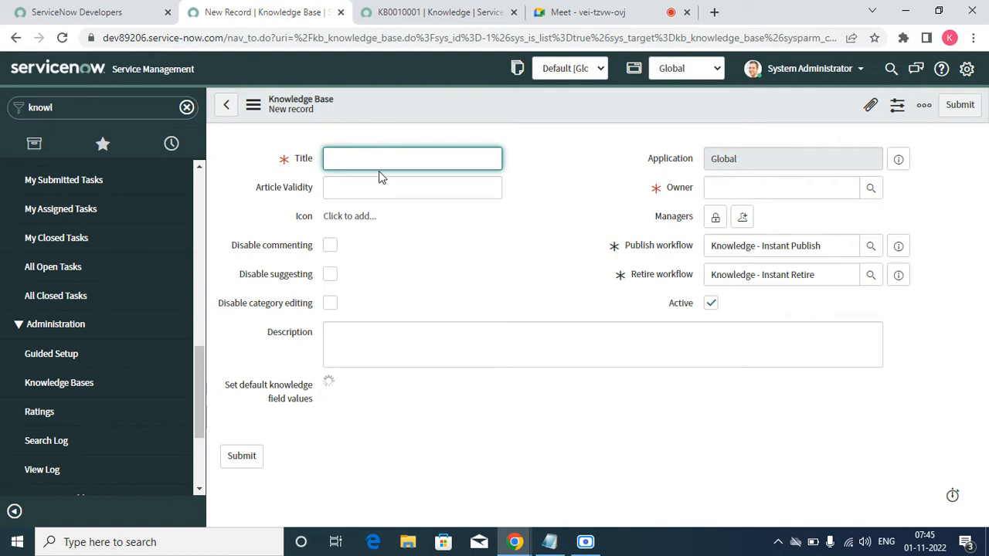
type("He")
left_click(393, 400)
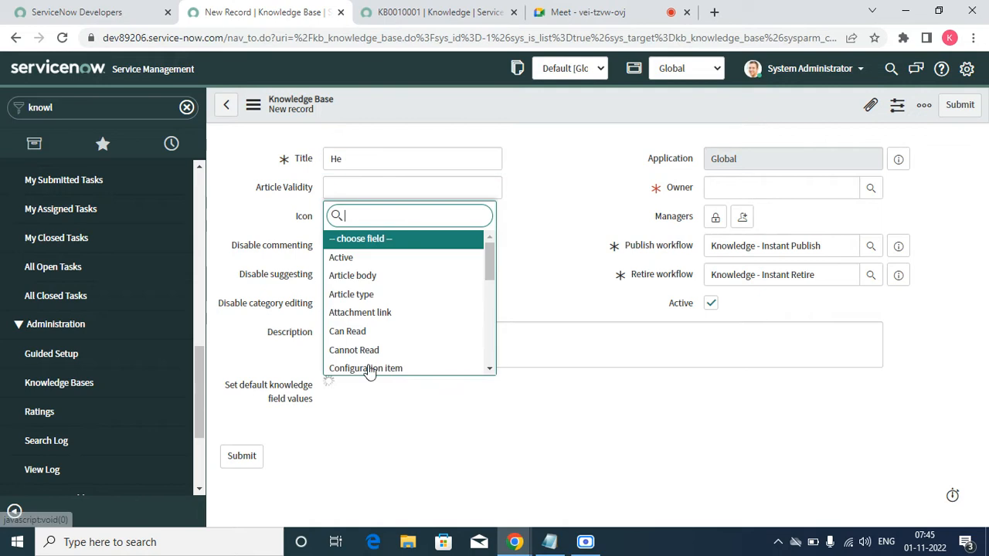
left_click(369, 158)
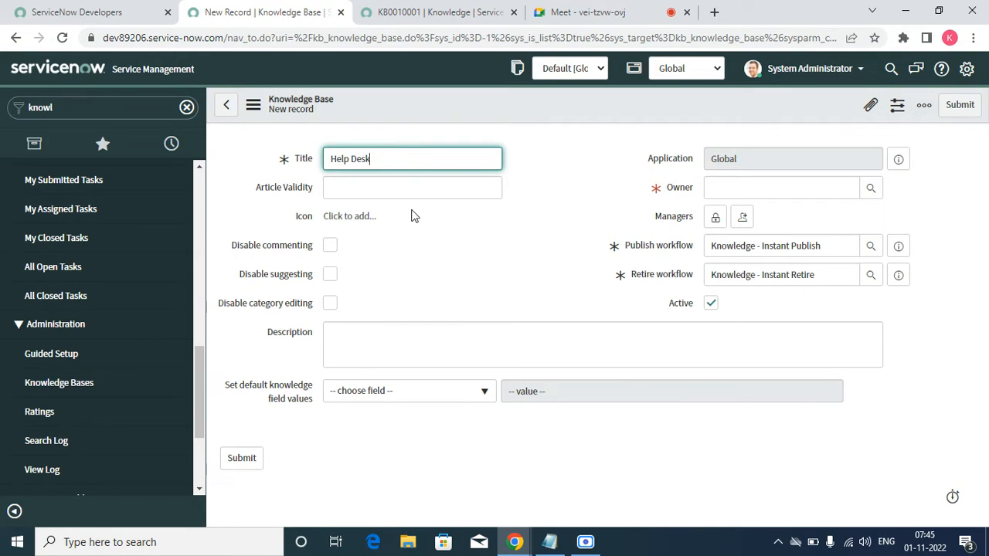
left_click(468, 271)
left_click(393, 182)
left_click(430, 231)
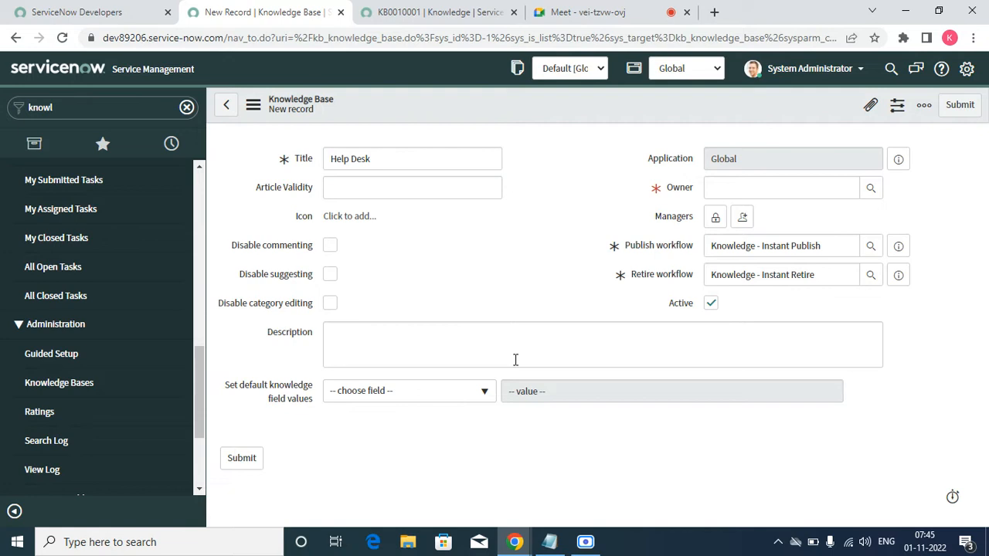
Step: Add Active = true as a default knowledge field value and choose the first listed user as the knowledge base owner
left_click(468, 396)
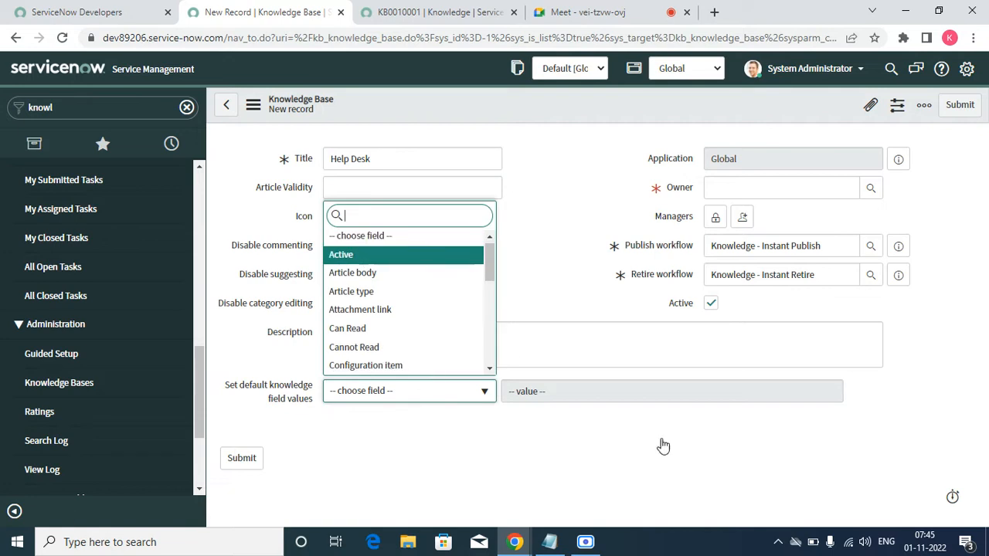
key("Return")
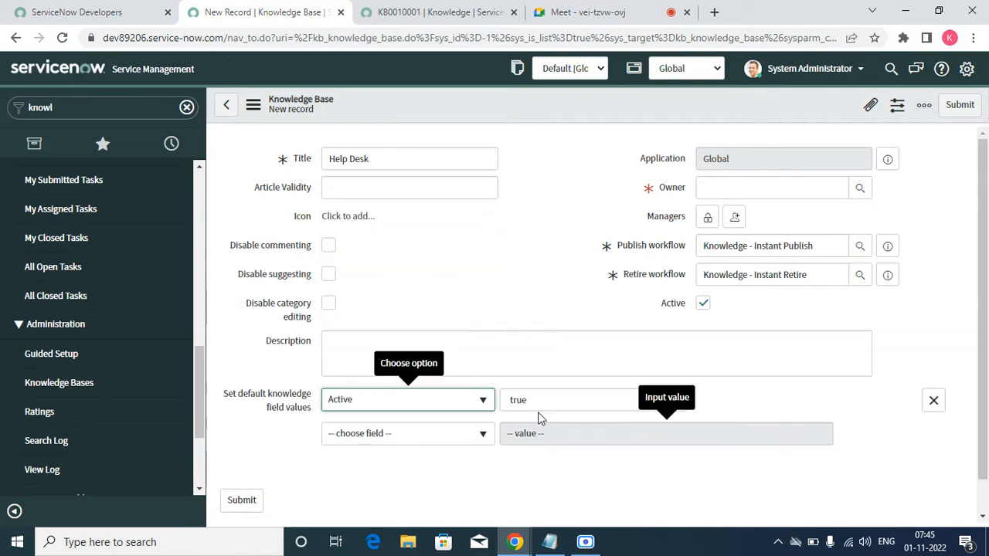
left_click(861, 188)
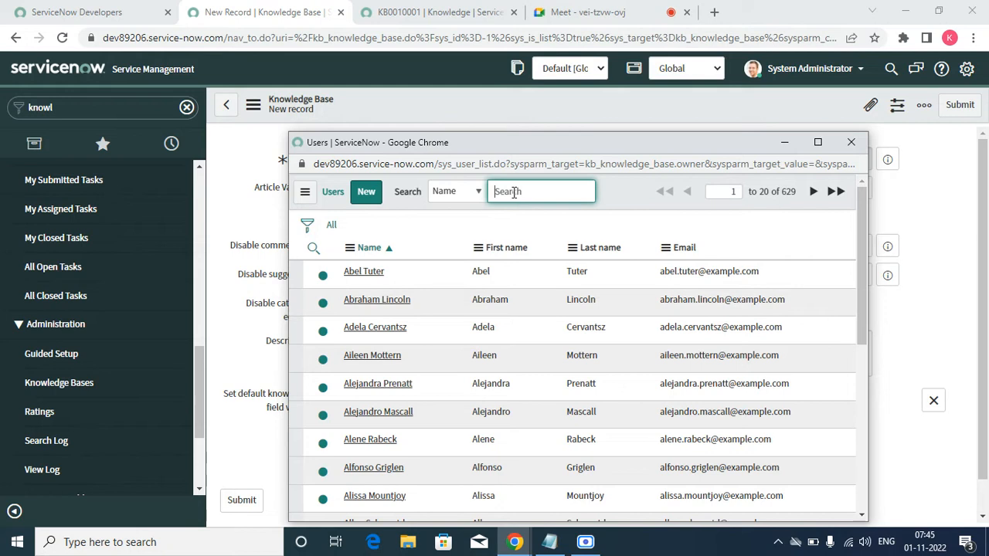
left_click(363, 272)
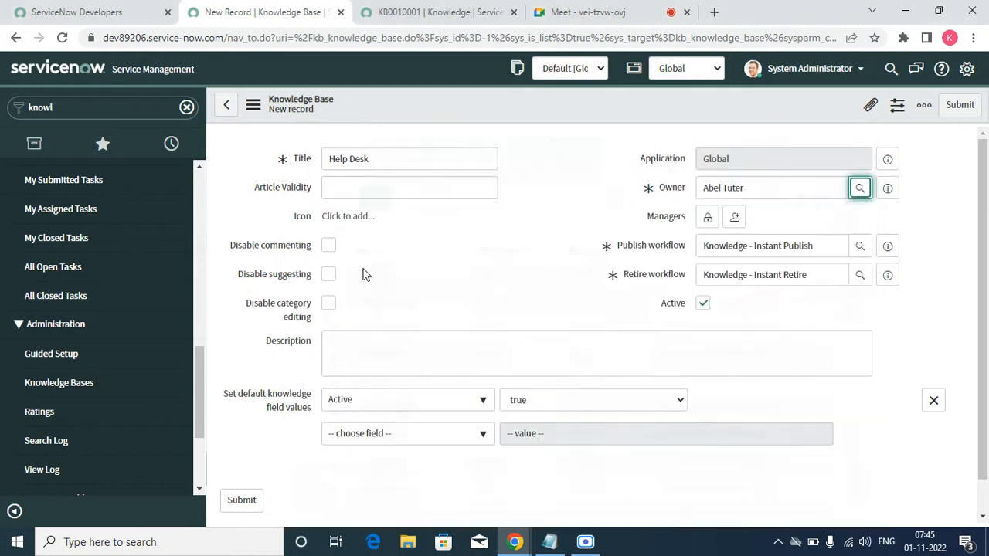
Step: Add Short description as the second default knowledge field
left_click(393, 436)
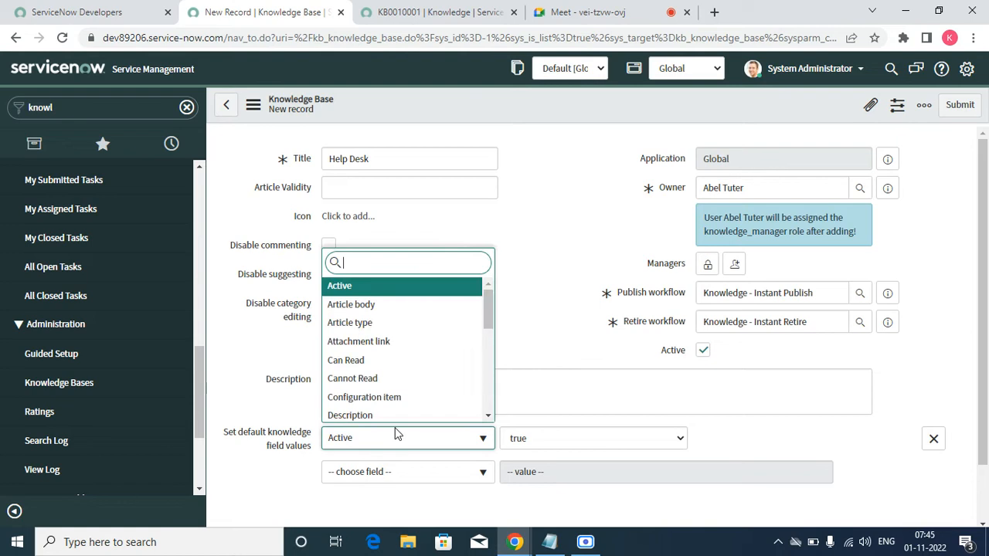
left_click(527, 278)
left_click(430, 474)
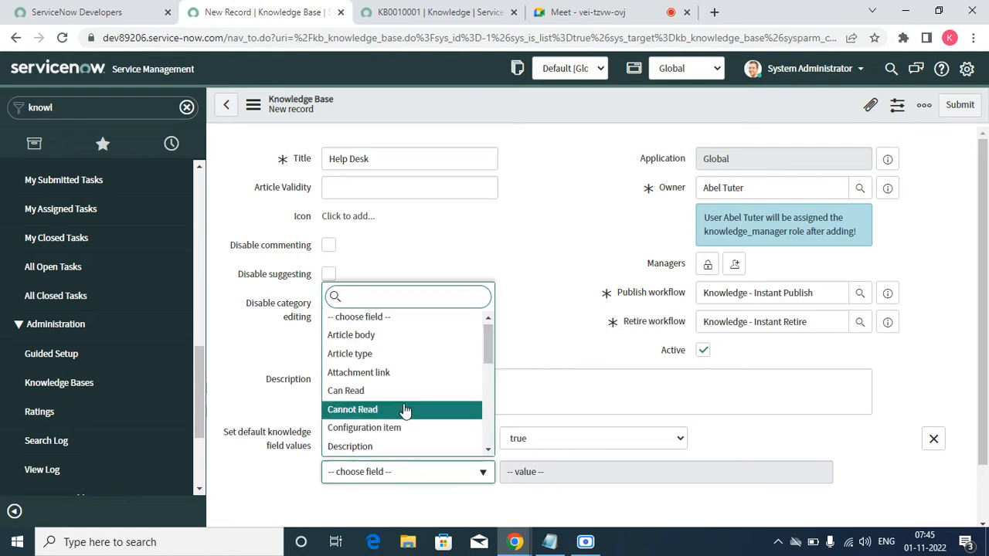
scroll(402, 398, "down", 5)
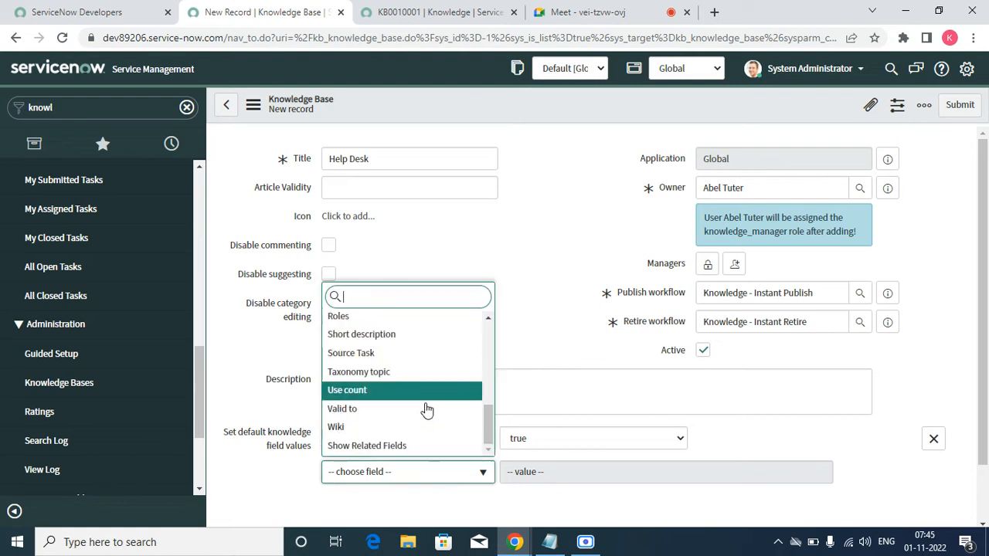
left_click(389, 337)
left_click(541, 475)
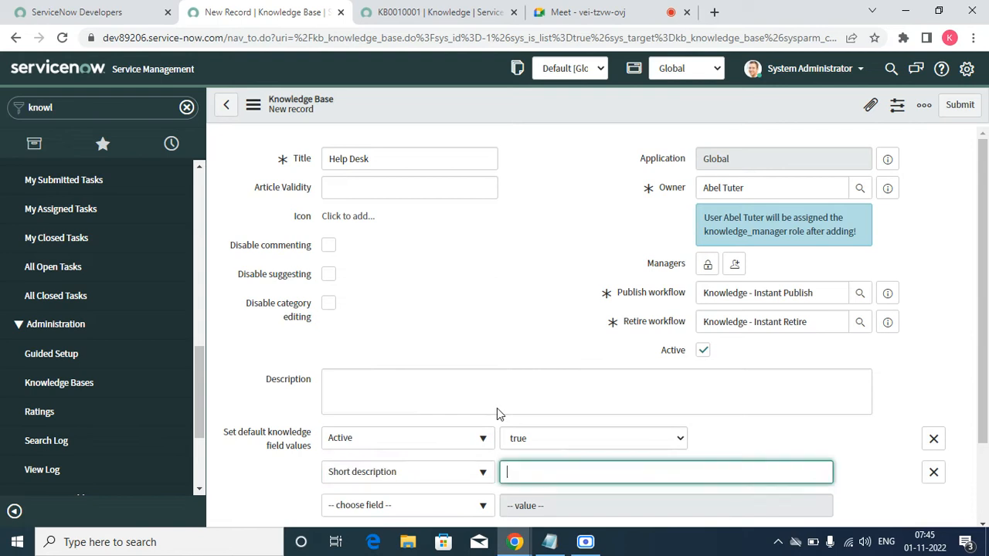
Step: Enter "Help Desk Activities" as the default value for Short description
left_click(397, 156)
key("ctrl+shift+Left")
key("ctrl+shift+Left")
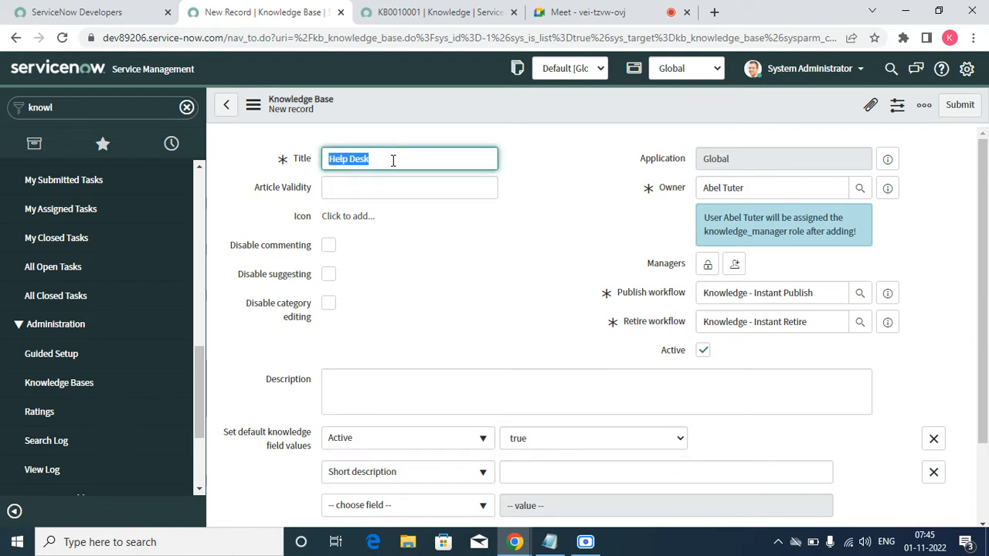
left_click(537, 466)
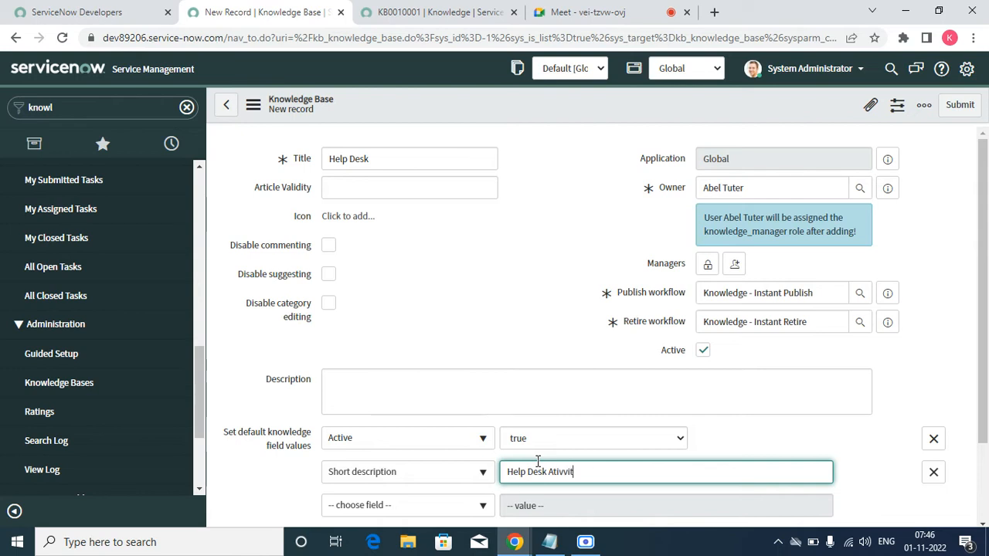
type("ies")
left_click_drag(558, 472, 564, 472)
key("BackSpace")
type("ct")
left_click(748, 439)
scroll(620, 402, "down", 3)
left_click(435, 411)
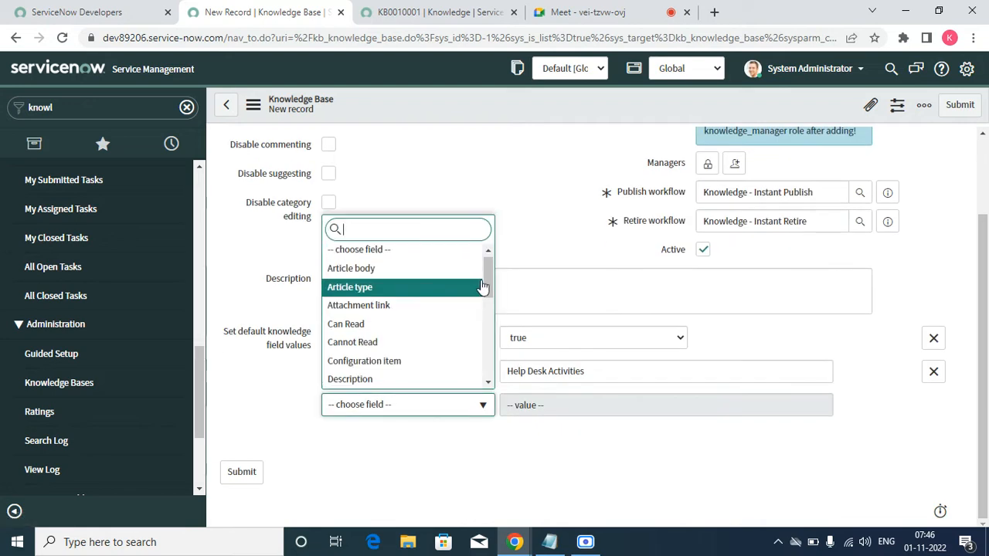
mouse_move(485, 280)
left_mouse_down()
mouse_move(490, 371)
mouse_move(490, 276)
left_mouse_up()
left_click(559, 219)
Step: Save the Help Desk knowledge base without leaving the form and dismiss the role notifications
scroll(565, 212, "up", 3)
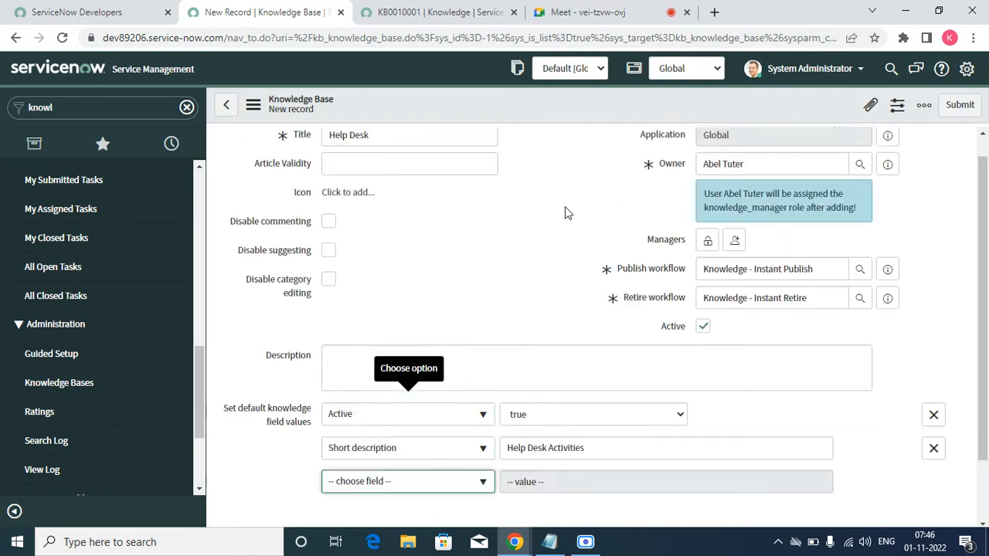
right_click(533, 99)
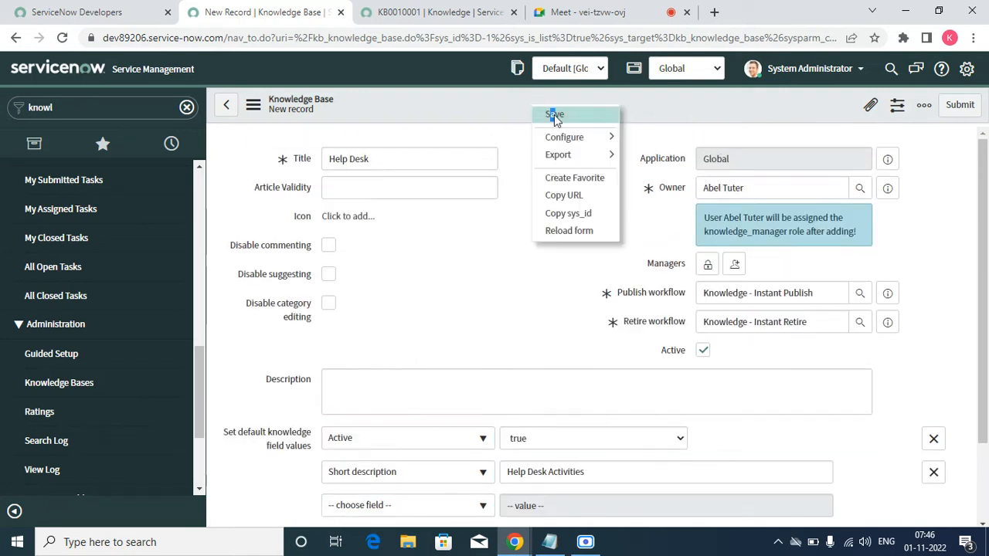
left_click(553, 115)
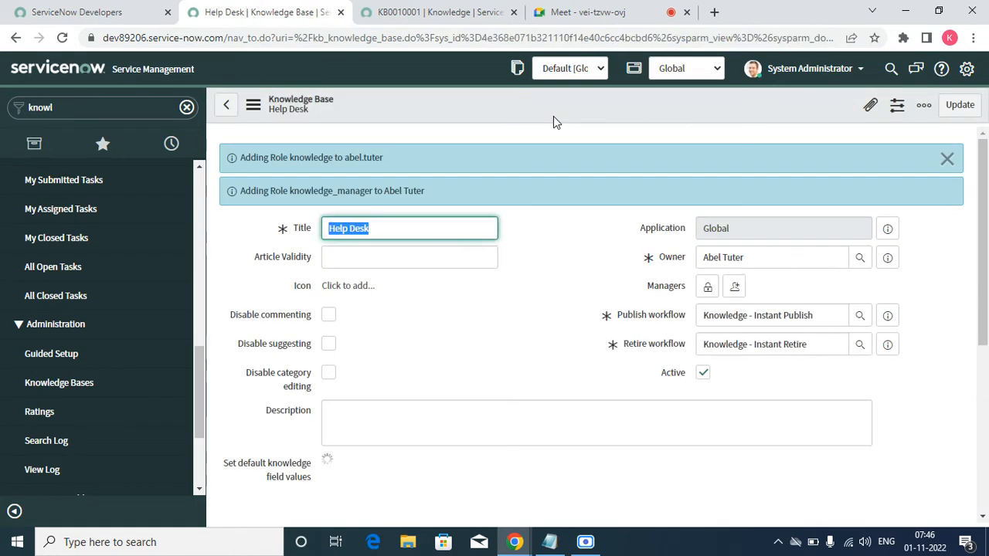
left_click(433, 184)
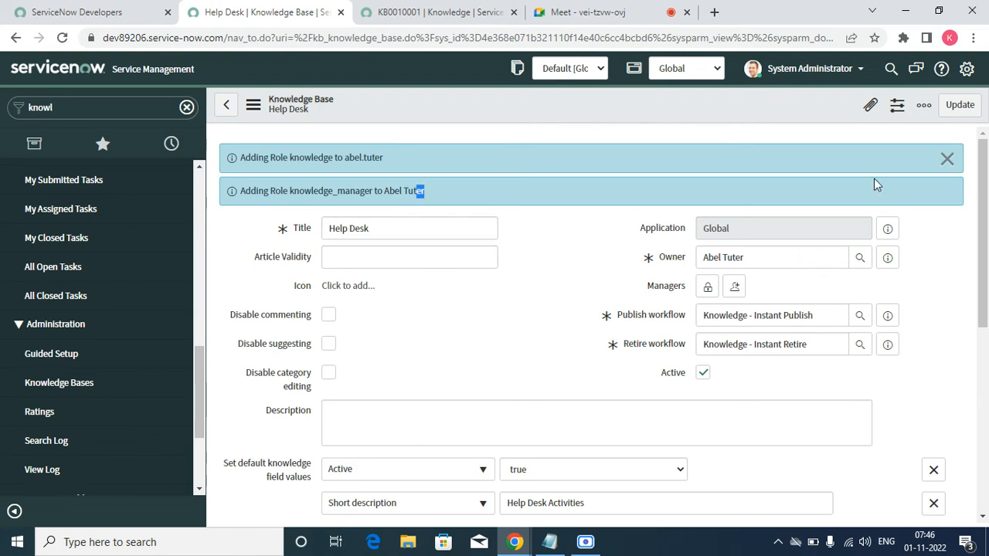
left_click(947, 158)
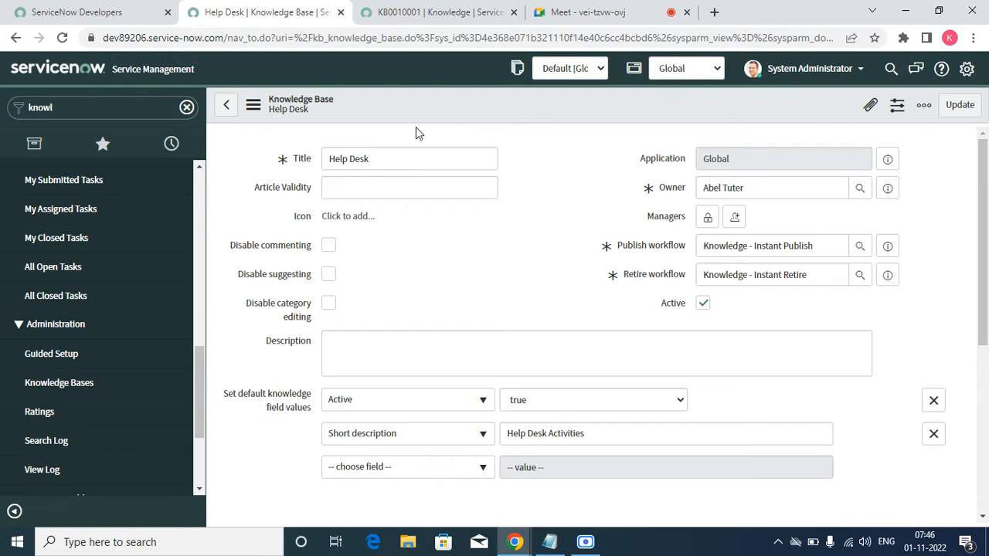
Step: Check the knowledge bases available for the KB0010001 article and close the lookup without choosing one
double_click(376, 161)
left_click(408, 17)
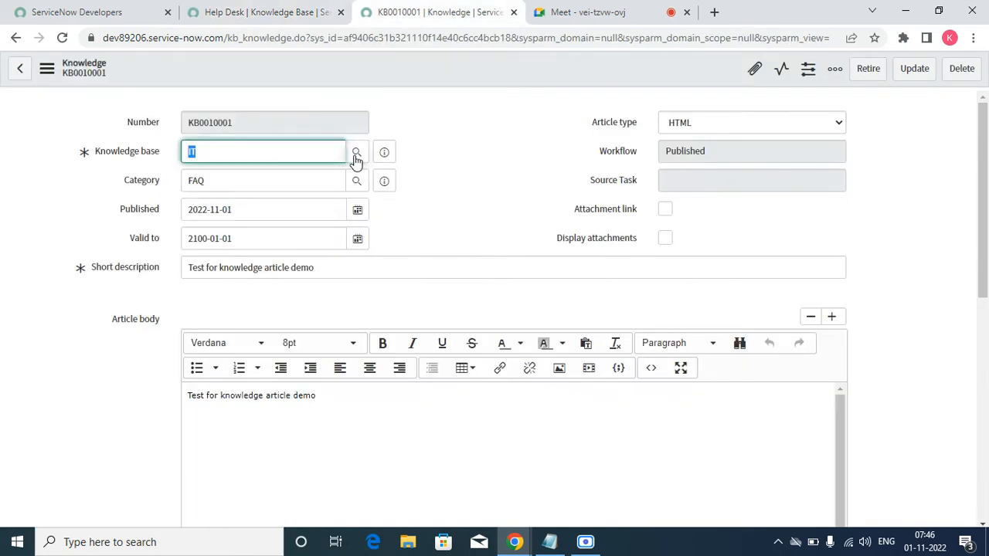
left_click(356, 152)
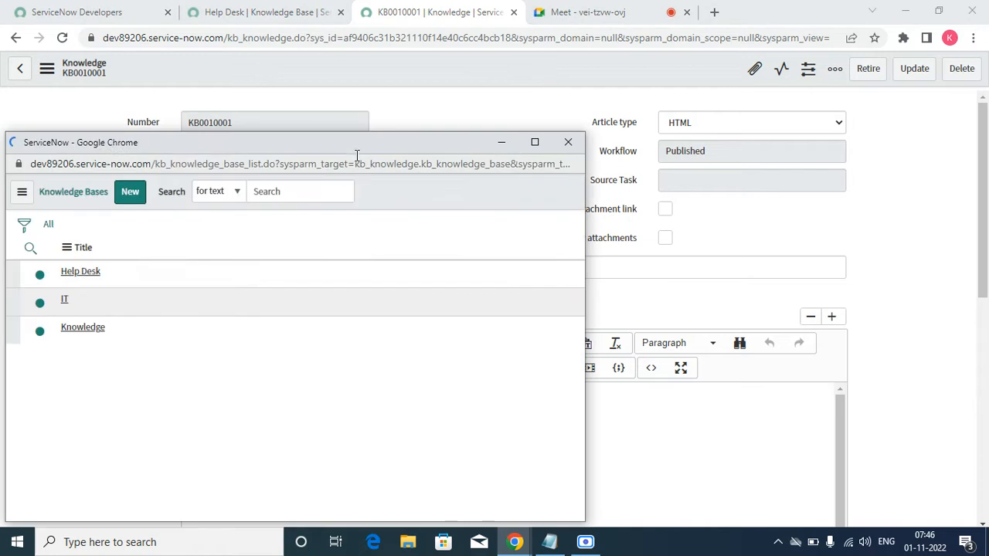
left_click(568, 142)
Step: Review the Can Read, Can Contribute, Featured Content and Knowledge Categories related lists of the Help Desk knowledge base
left_click(306, 7)
scroll(360, 281, "down", 5)
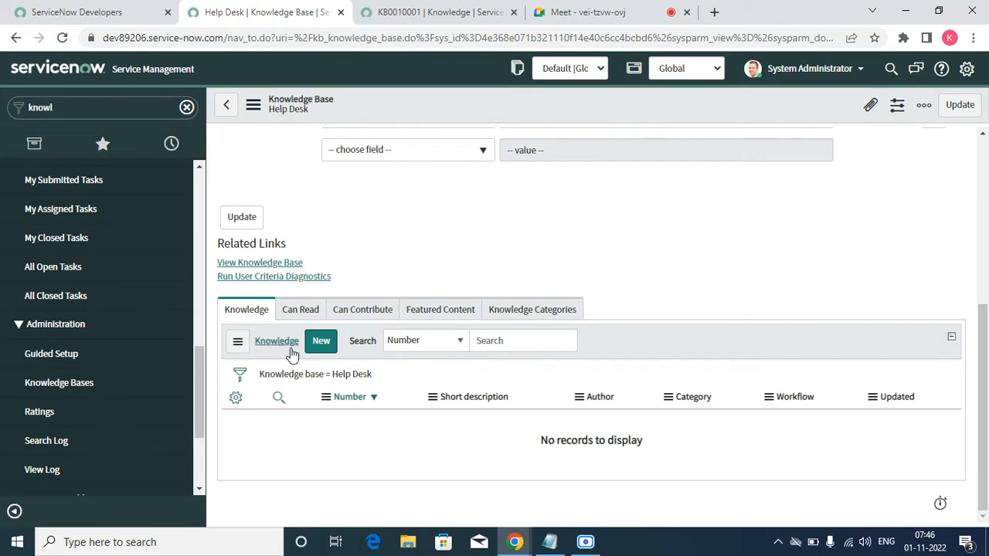
left_click(300, 310)
left_click(368, 317)
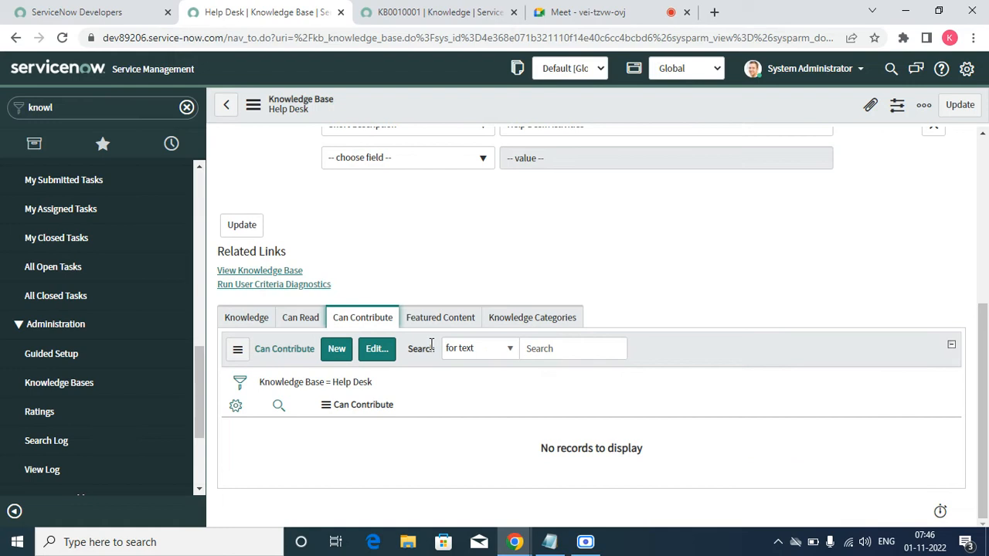
left_click(427, 320)
left_click(530, 328)
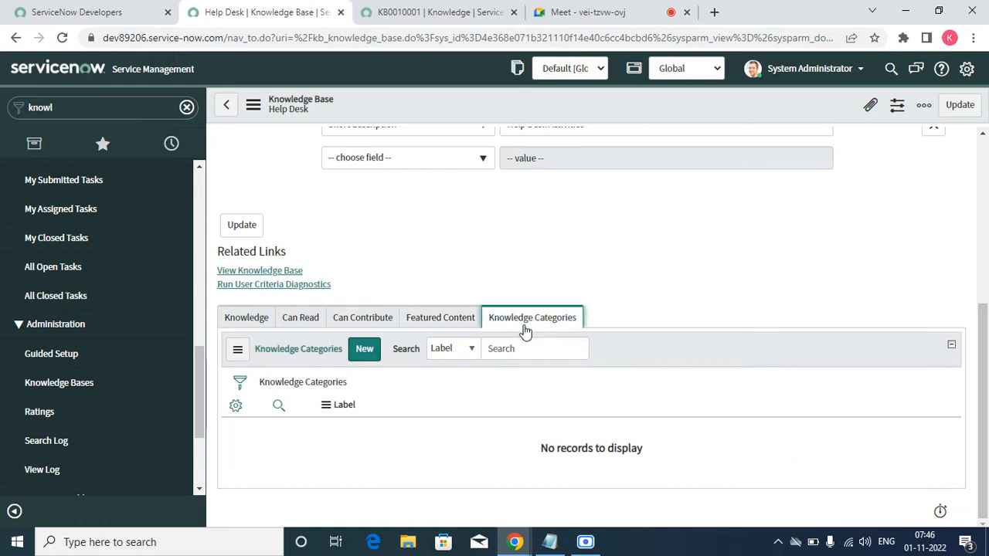
left_click(374, 354)
Step: Check the categories available for the KB0010001 article in its category picker and cancel without a change
left_click(411, 17)
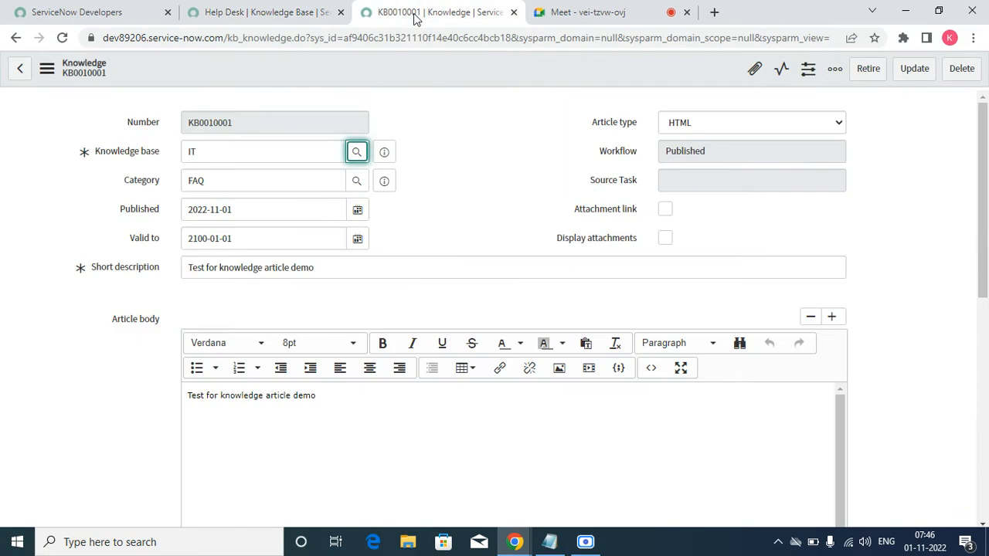
left_click(225, 184)
left_click(356, 183)
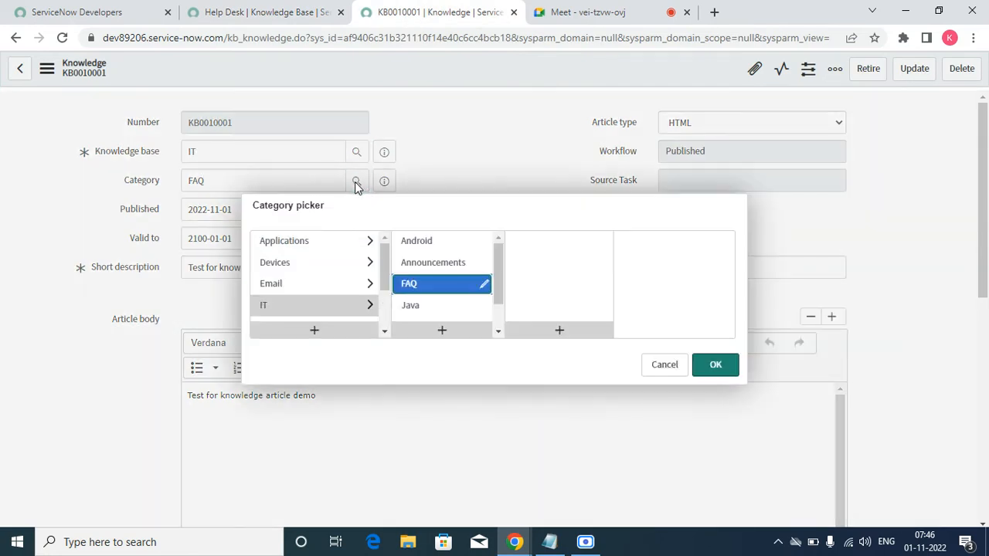
left_click(664, 364)
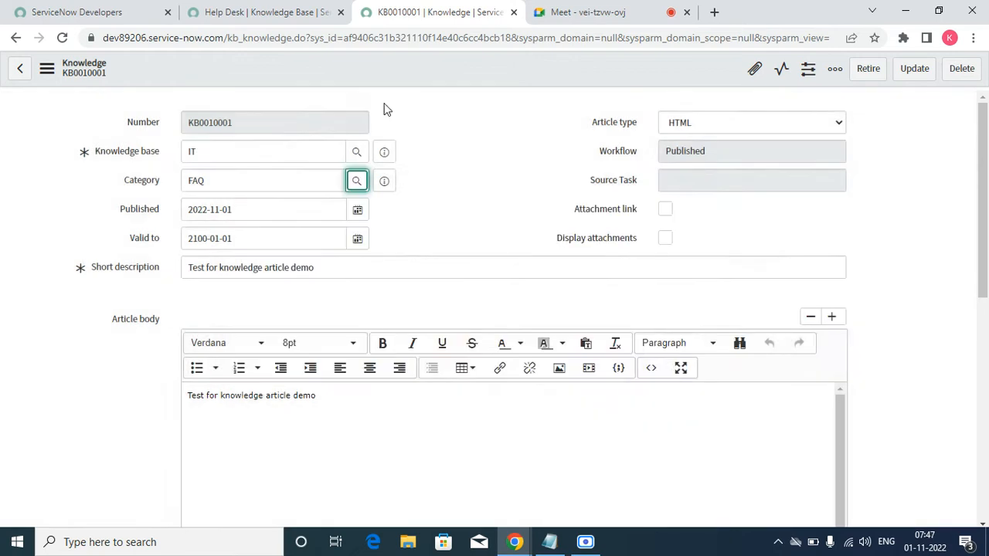
Step: Create a knowledge category labelled "Service Desk" under the Help Desk knowledge base and show it in the Knowledge Categories list
left_click(314, 11)
scroll(433, 411, "down", 5)
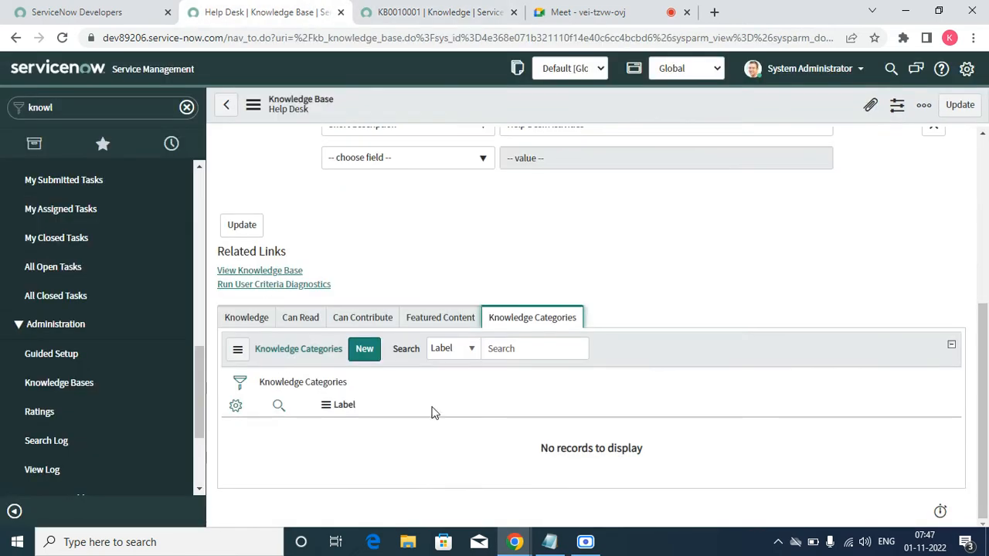
left_click(372, 350)
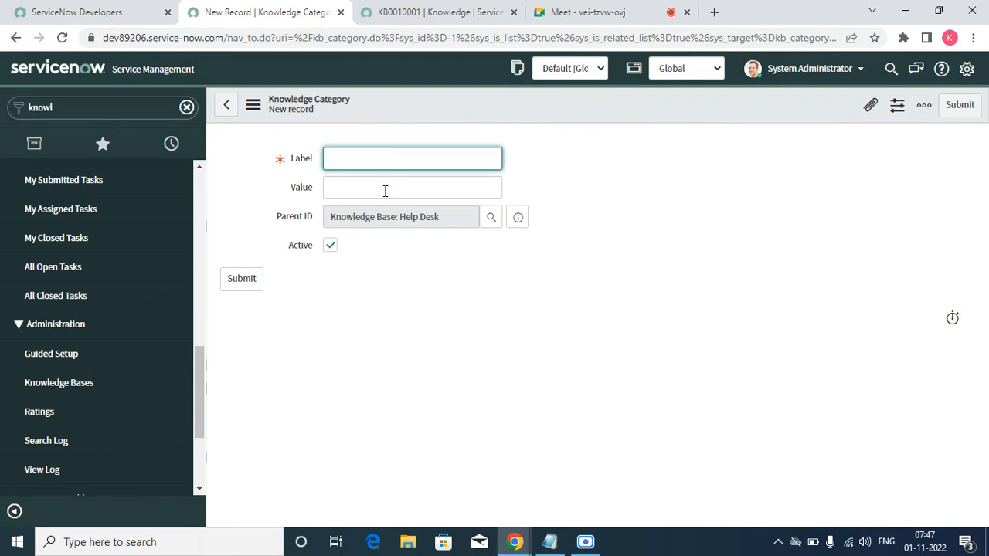
type("Service Desk")
left_click(424, 268)
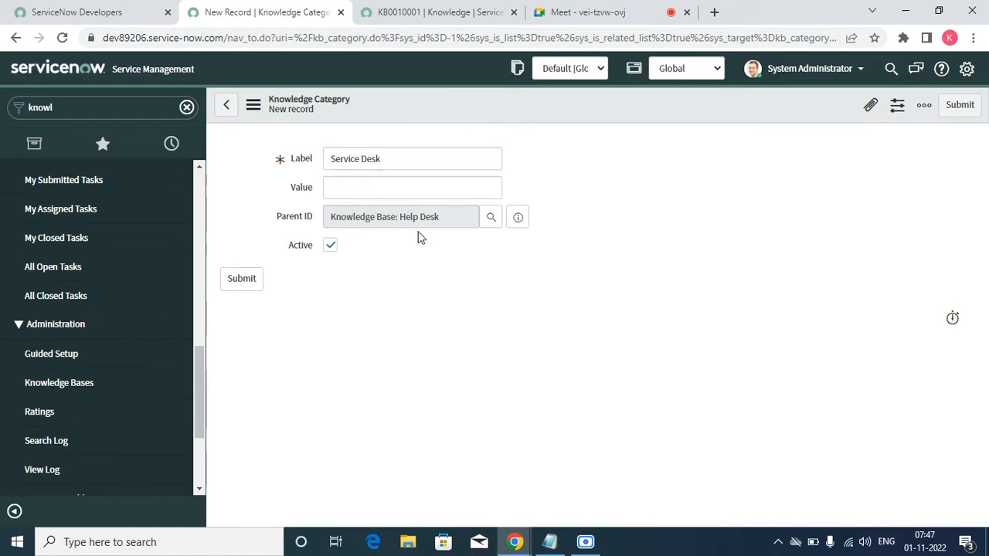
left_click(422, 194)
left_click(959, 106)
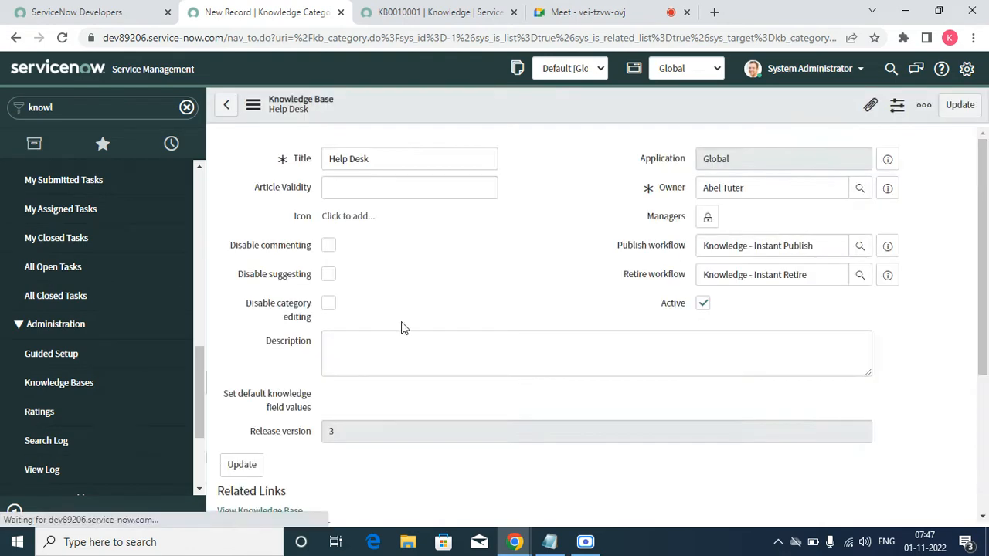
scroll(403, 322, "down", 2)
scroll(403, 322, "down", 2)
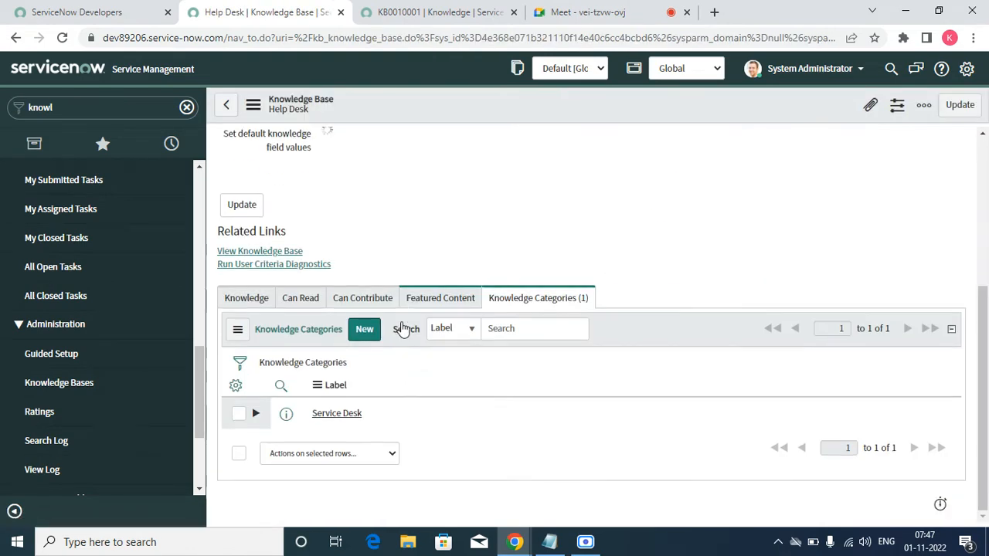
Step: Change the KB0010001 article's knowledge base to Help Desk and decline applying its default field values
left_click(433, 12)
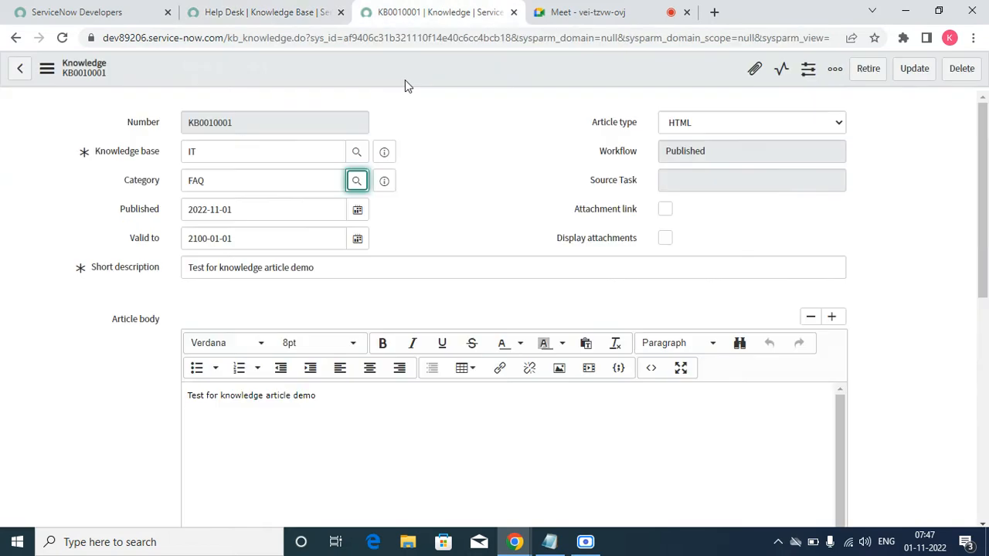
double_click(497, 225)
left_click(356, 152)
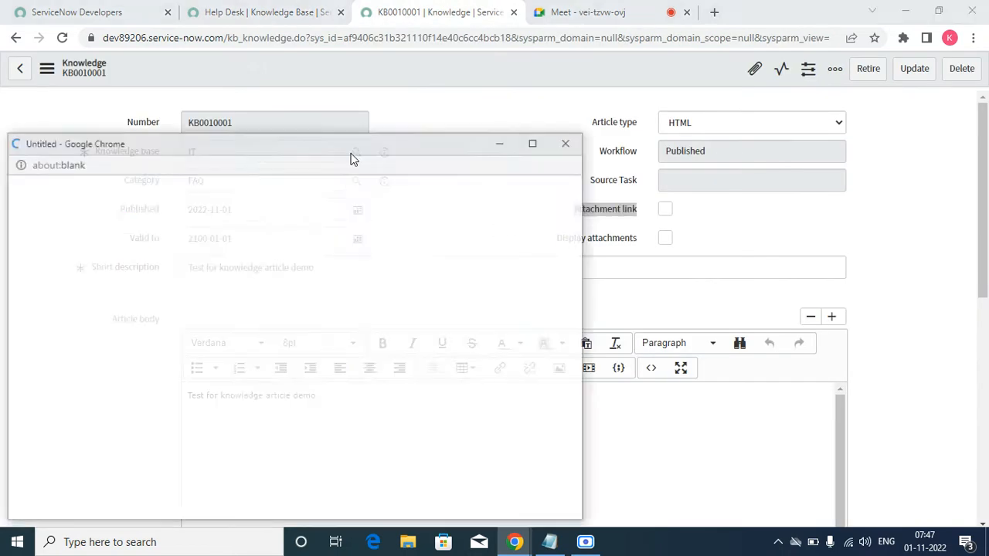
left_click(93, 299)
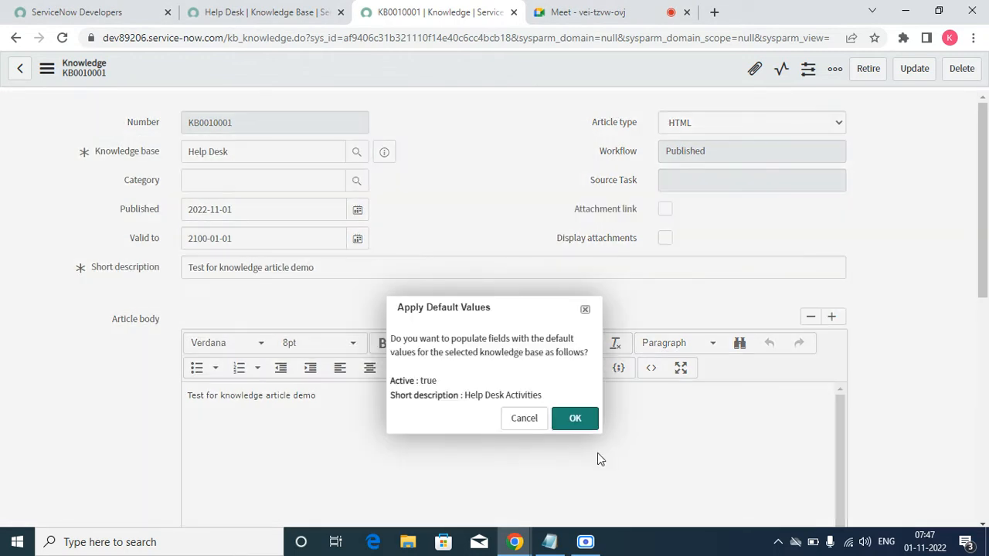
left_click(522, 419)
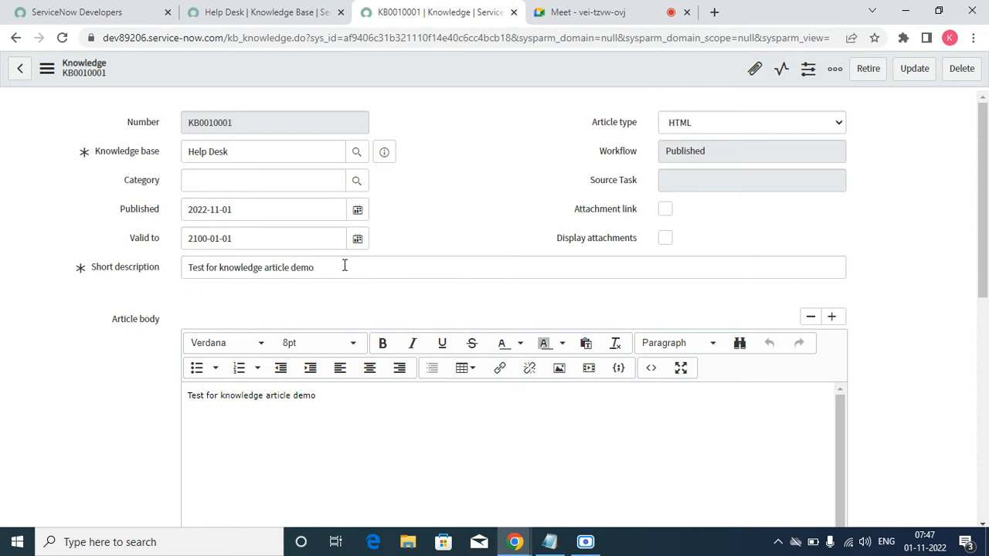
Step: Try selecting the Service Desk category in the KB0010001 article's category picker and cancel without applying it
left_click(357, 183)
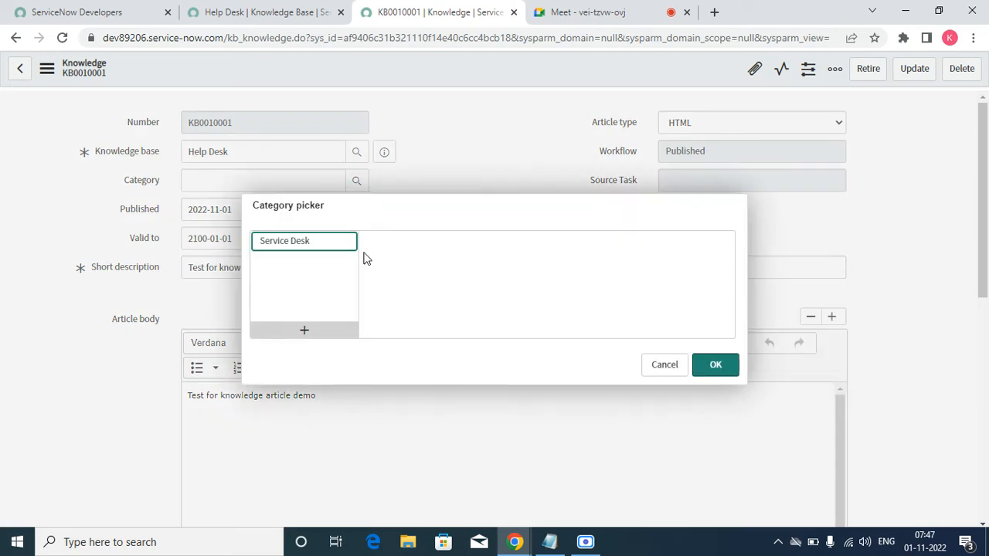
left_click(306, 243)
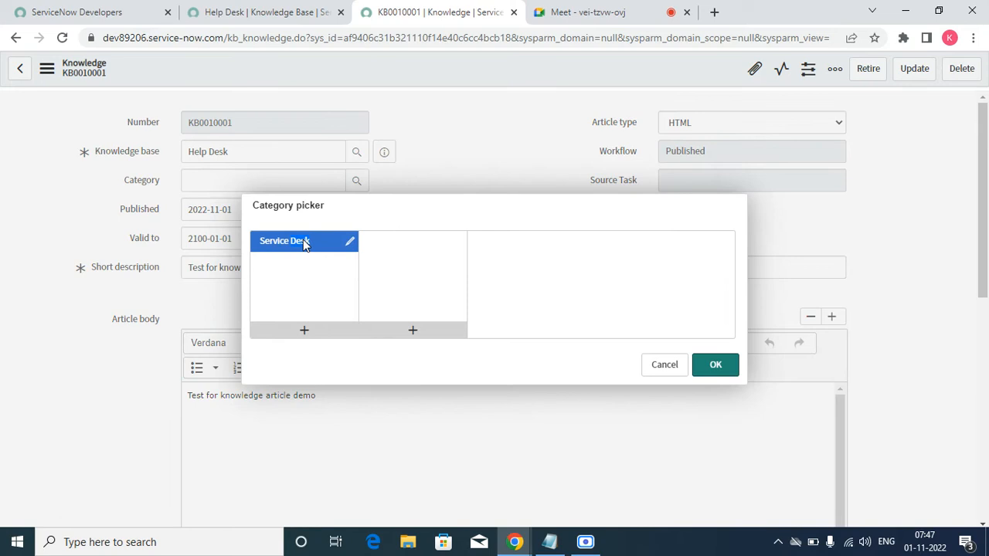
double_click(304, 243)
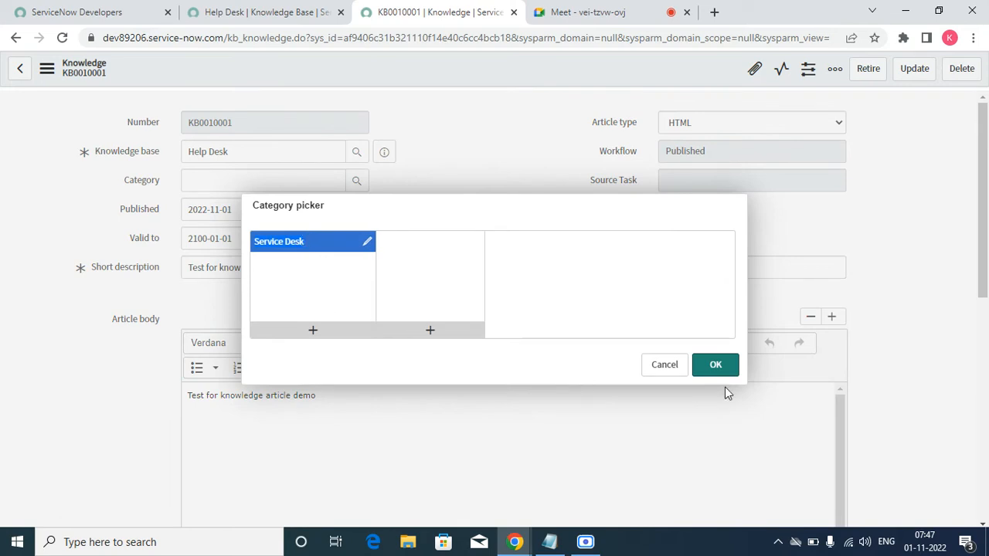
left_click(662, 364)
Step: Inspect the Service Desk category record of the Help Desk knowledge base and return to the knowledge base
left_click(276, 13)
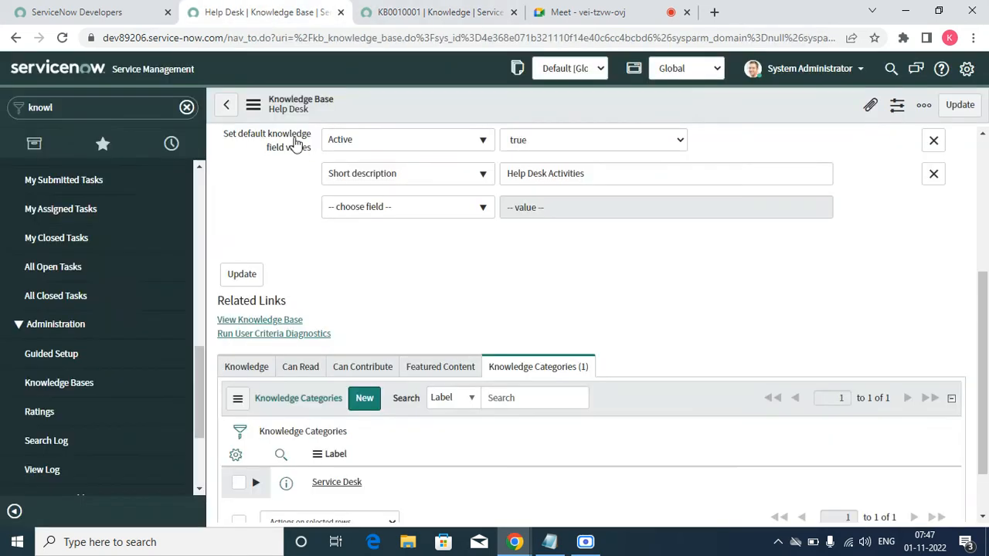
left_click(353, 485)
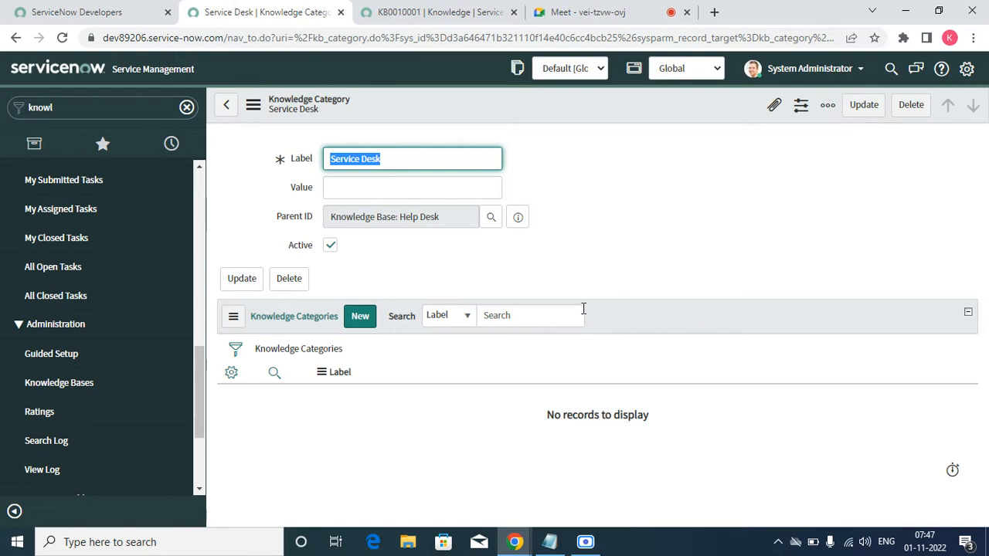
left_click(230, 111)
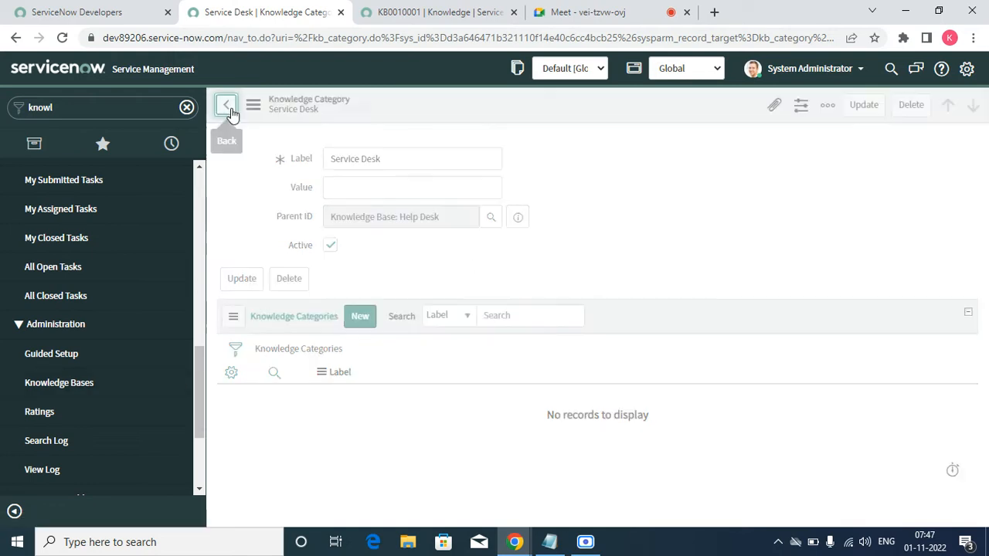
Step: Review the KB0010001 article's Feedback Tasks, Related Articles and Related Catalog Items related lists, and glance at the Help Desk knowledge base form
left_click(419, 10)
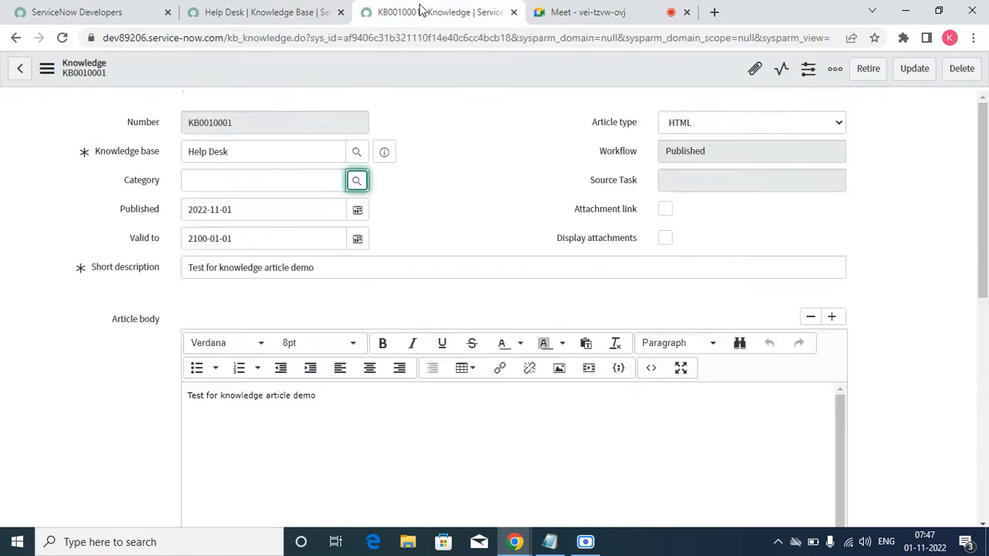
scroll(397, 292, "down", 10)
left_click(182, 275)
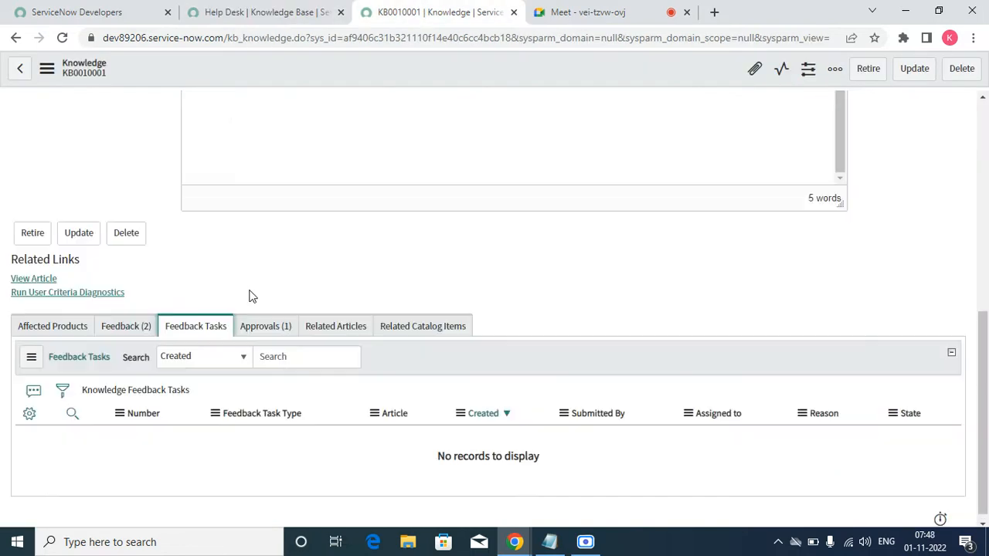
left_click(338, 340)
left_click(421, 338)
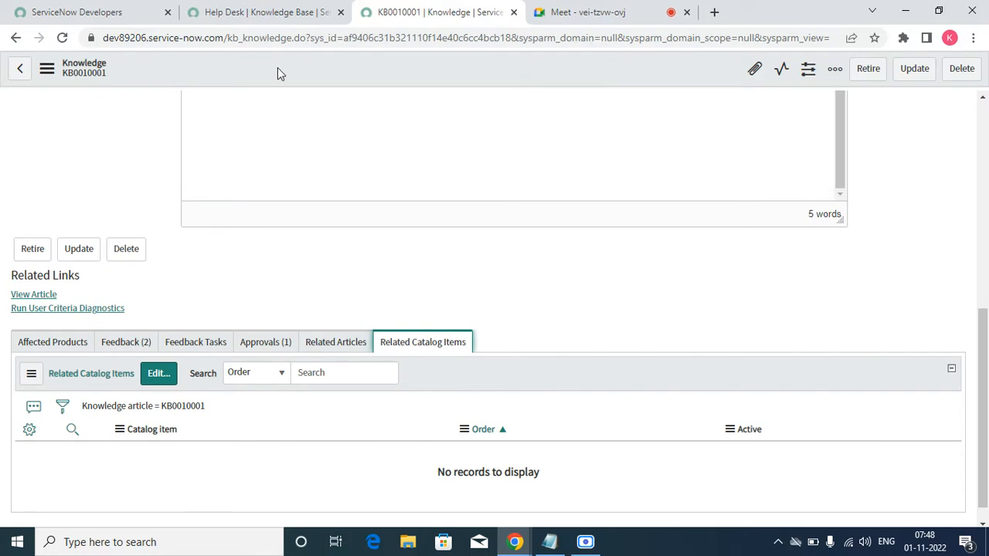
left_click(261, 12)
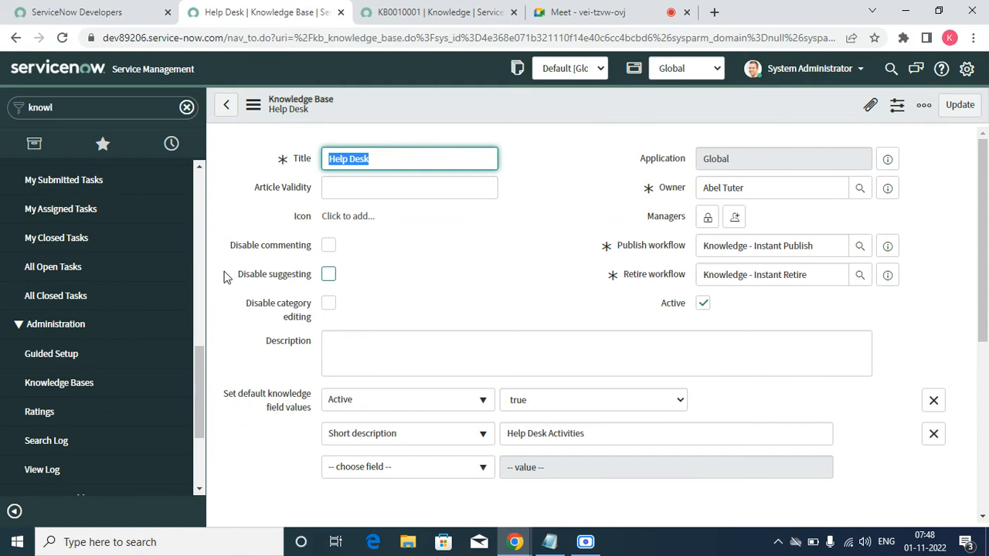
left_click(409, 12)
Step: Open the form layout configuration for the Knowledge form, discarding the article's unsaved changes
right_click(379, 82)
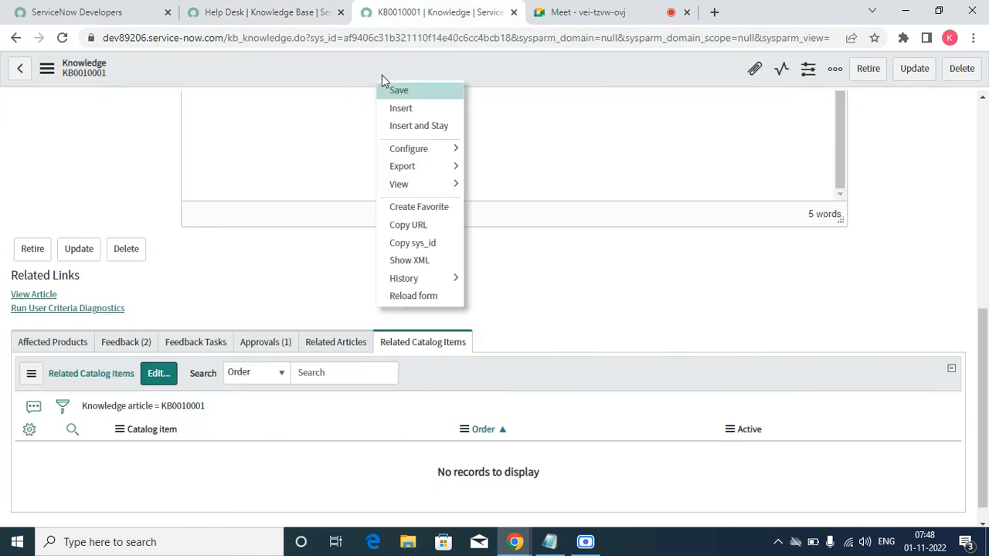
mouse_move(424, 146)
left_click_drag(500, 168, 503, 172)
left_click(504, 172)
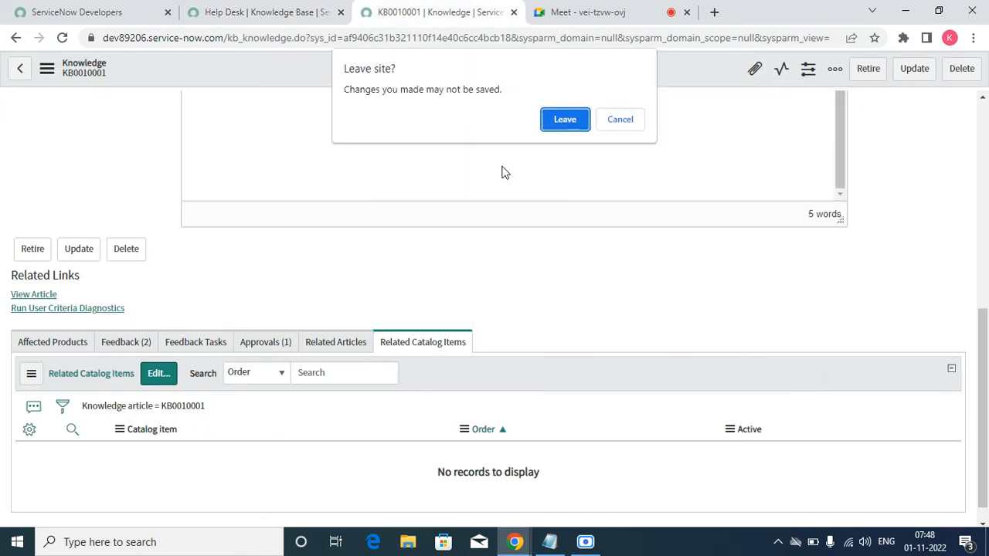
left_click(566, 118)
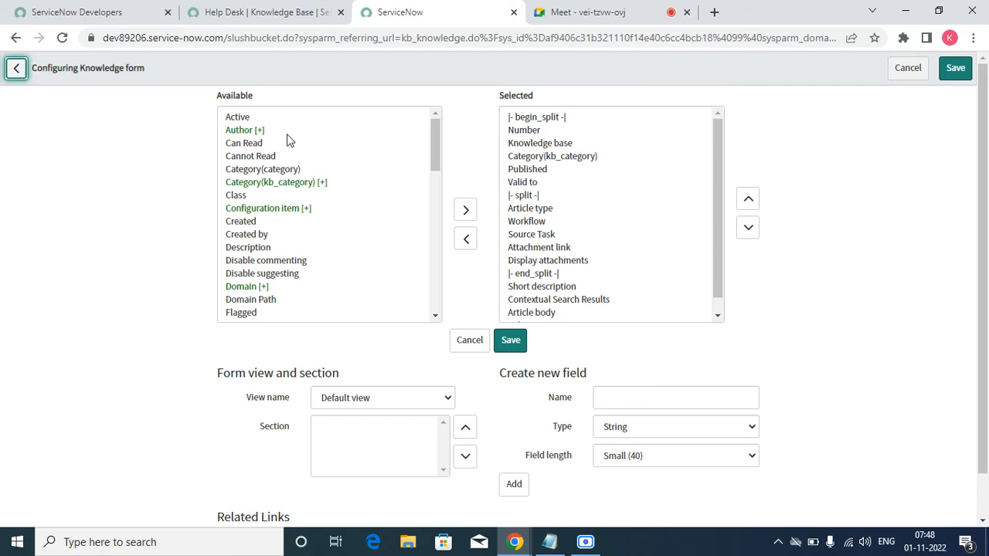
Step: Add the Can Read field to the Knowledge form layout between Published and Valid to, and save the layout
double_click(251, 144)
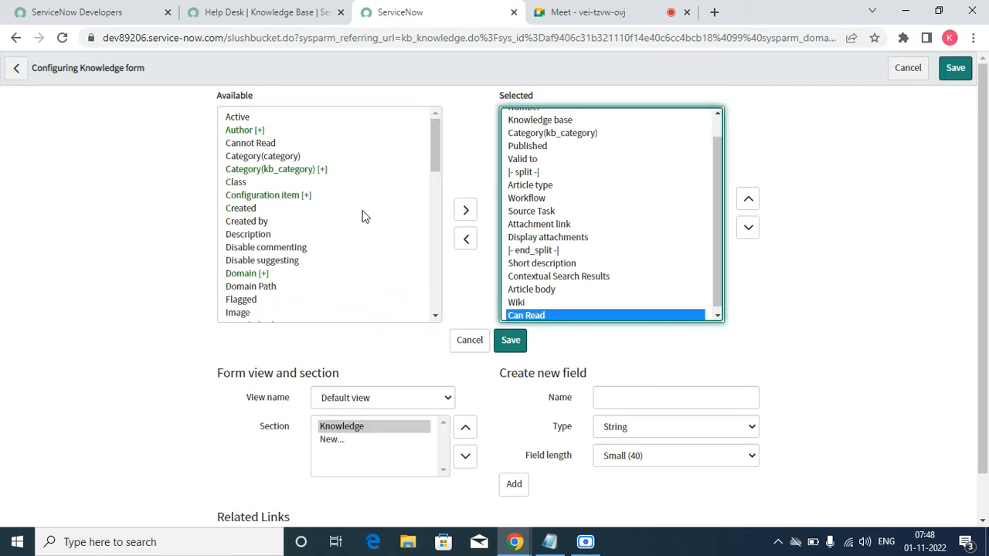
mouse_move(436, 153)
left_mouse_down()
mouse_move(455, 217)
mouse_move(462, 320)
mouse_move(445, 261)
mouse_move(448, 139)
left_mouse_up()
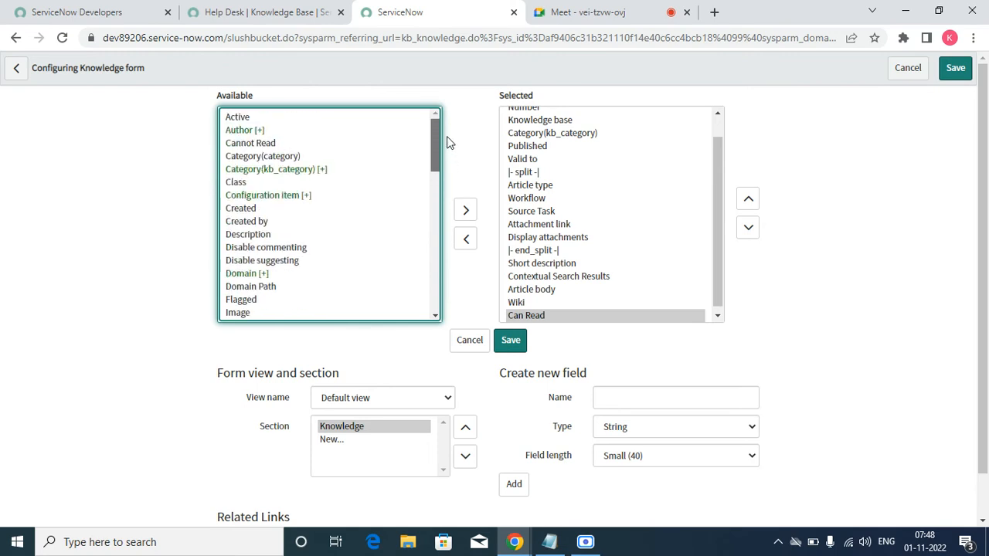
left_click(750, 201)
left_click(752, 202)
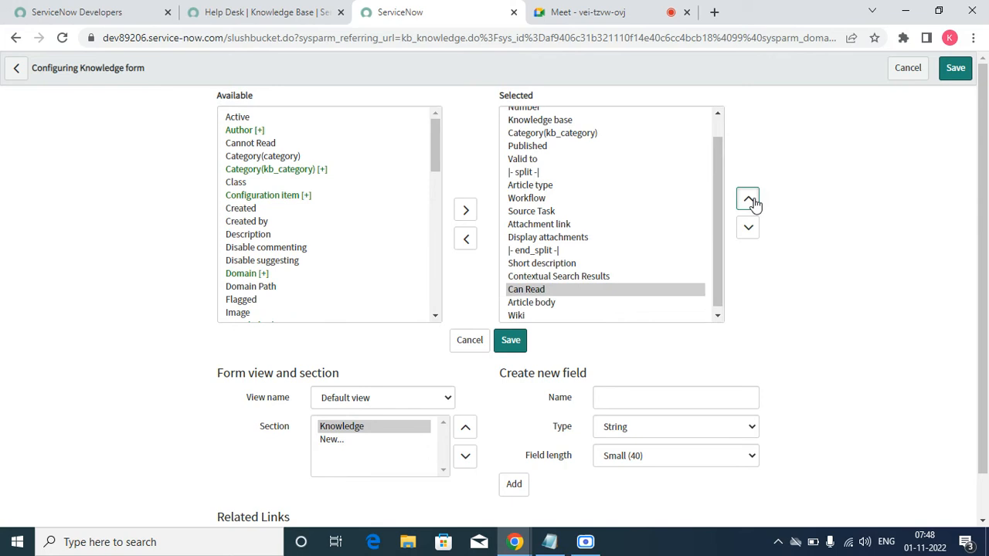
left_click(749, 201)
left_click(749, 200)
left_click(749, 200)
left_click(749, 200)
left_click(749, 200)
left_click(748, 200)
left_click(749, 200)
left_click(749, 200)
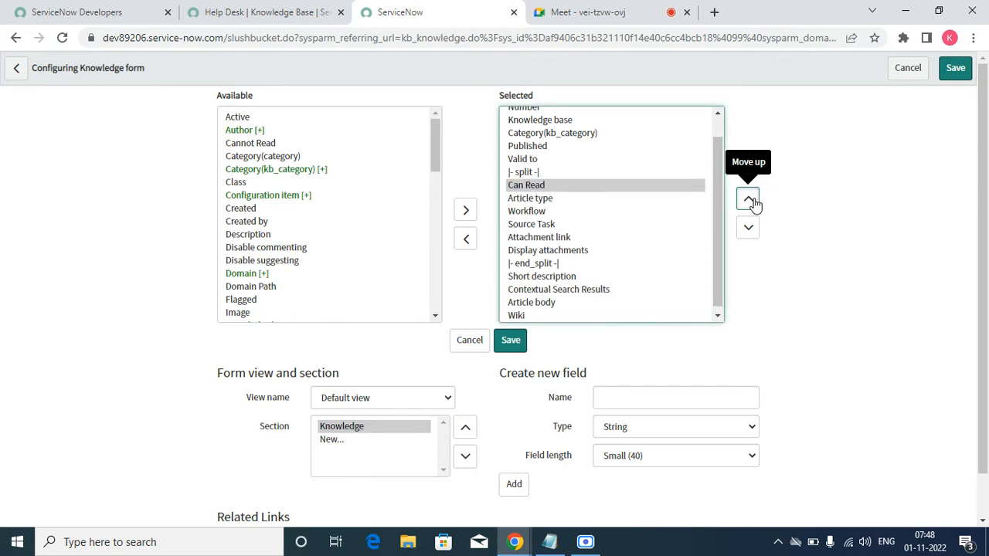
left_click(749, 201)
left_click(749, 201)
left_click(510, 340)
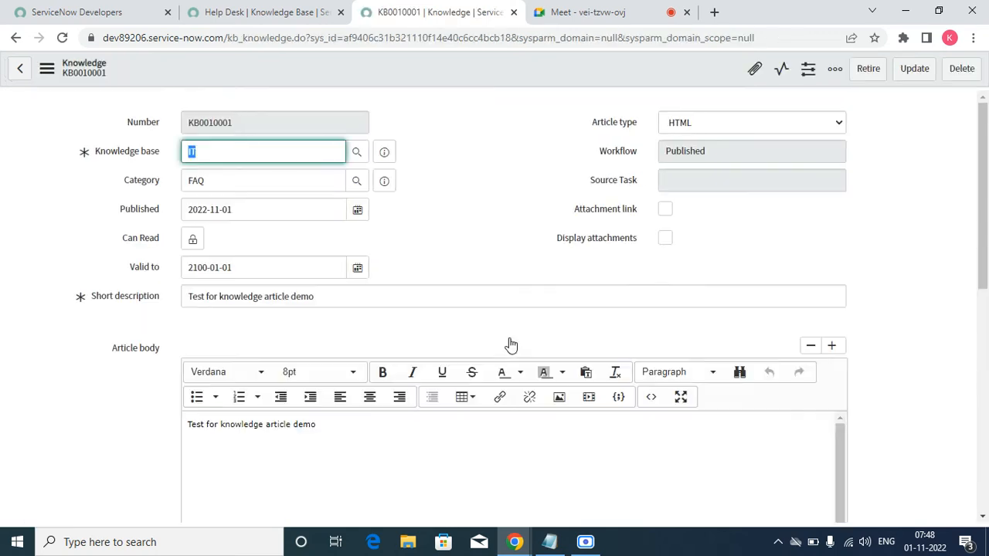
Step: Examine the user criteria available for the article's Can Read field and lock the field again without selecting any
left_click(192, 239)
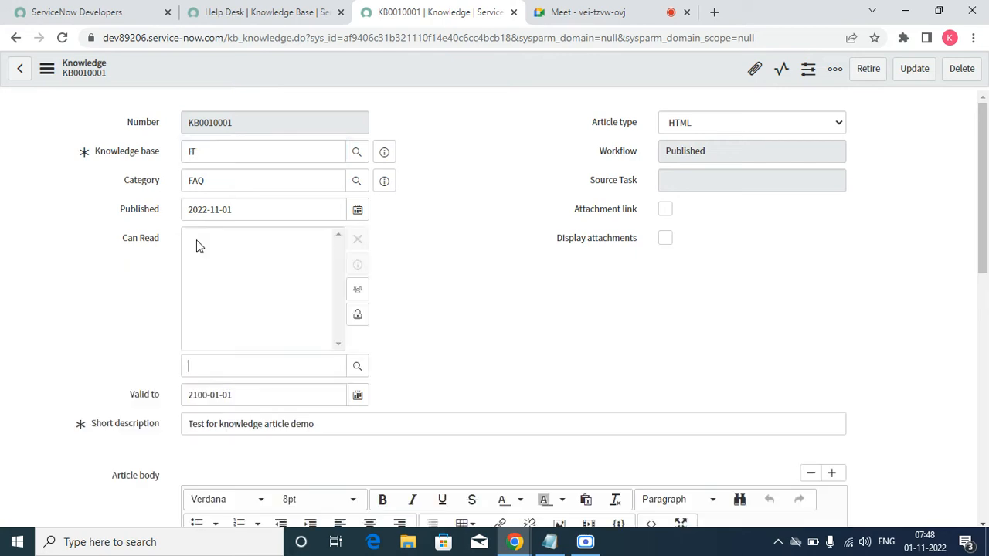
left_click(357, 366)
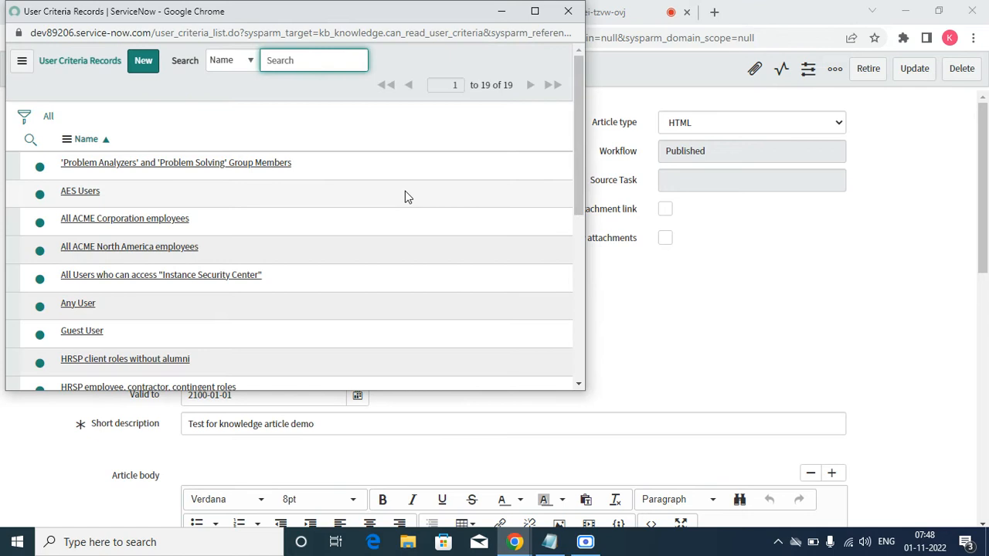
scroll(401, 195, "down", 5)
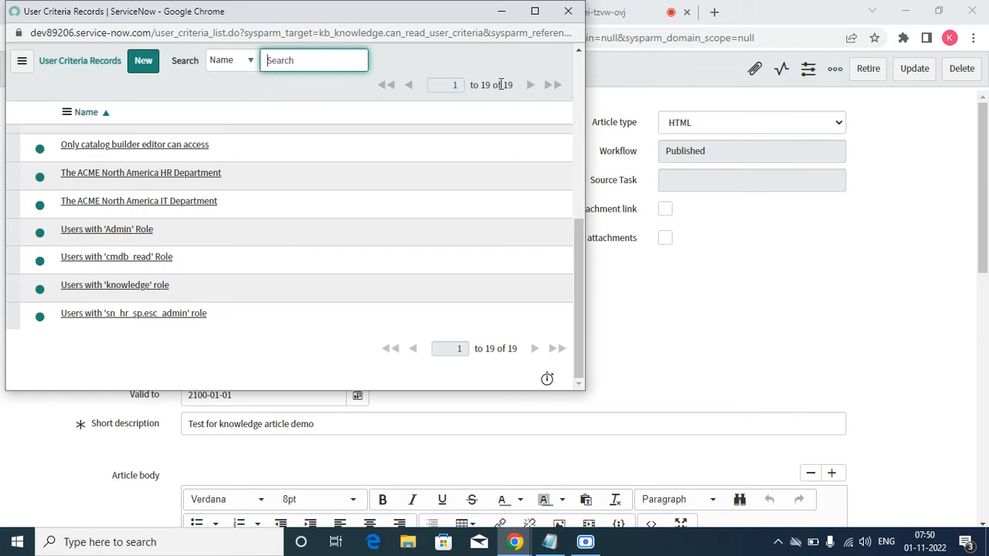
left_click(568, 11)
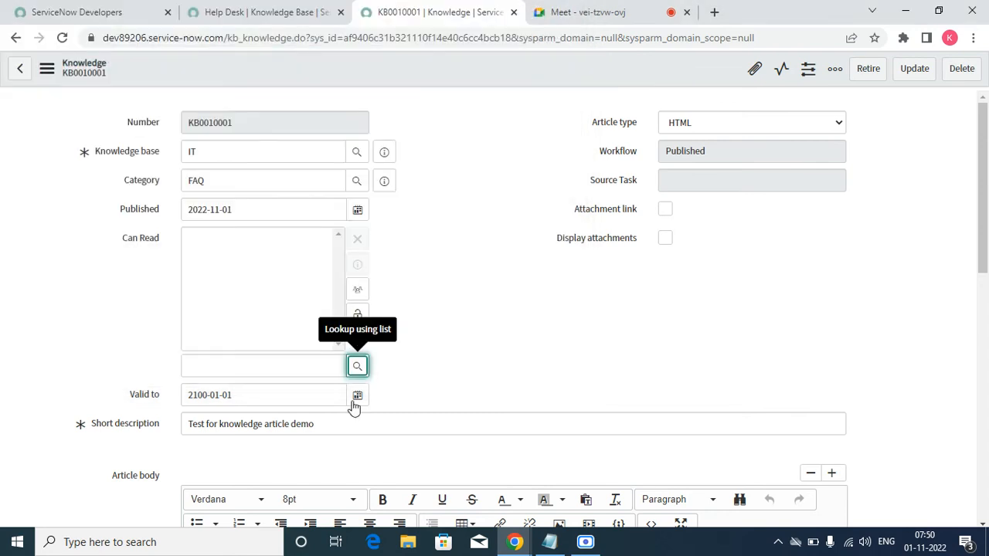
left_click(358, 315)
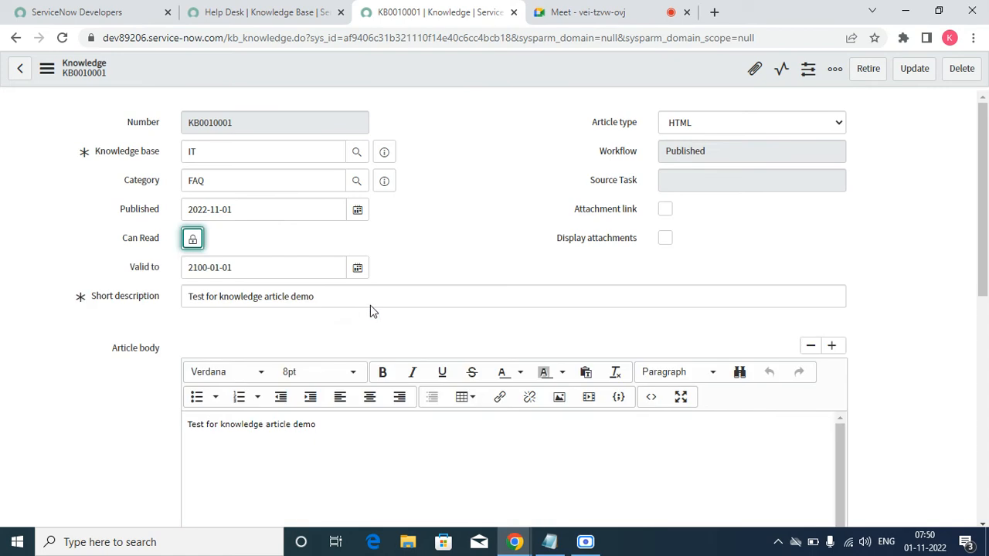
Step: Retire the KB0010001 article and leave the form layout configuration to return to the article's Workflow field
scroll(429, 289, "down", 10)
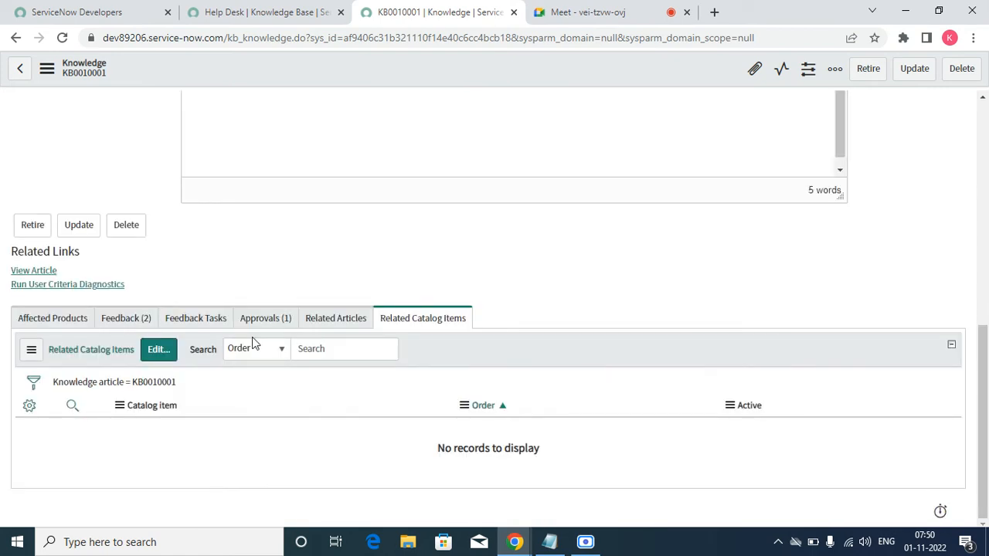
scroll(360, 336, "up", 10)
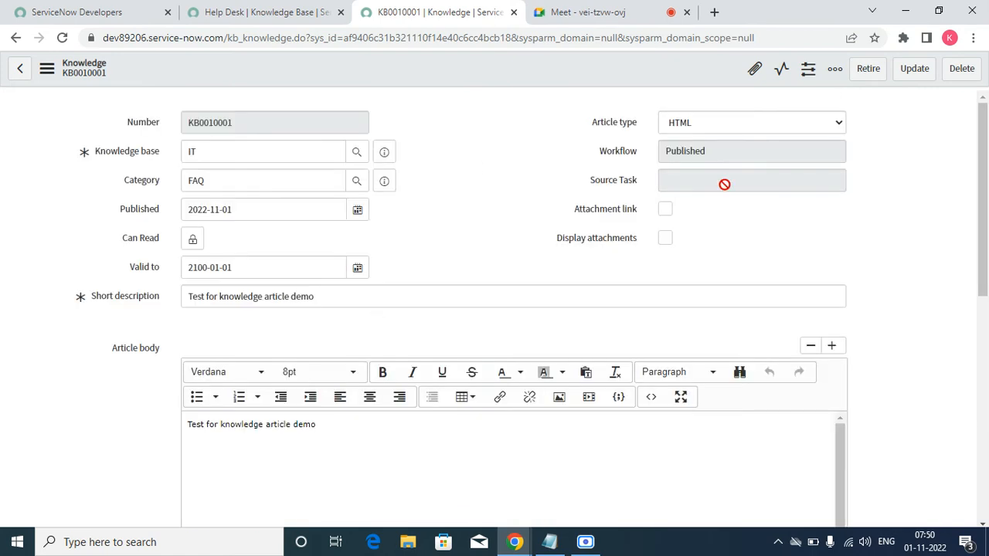
left_click(867, 75)
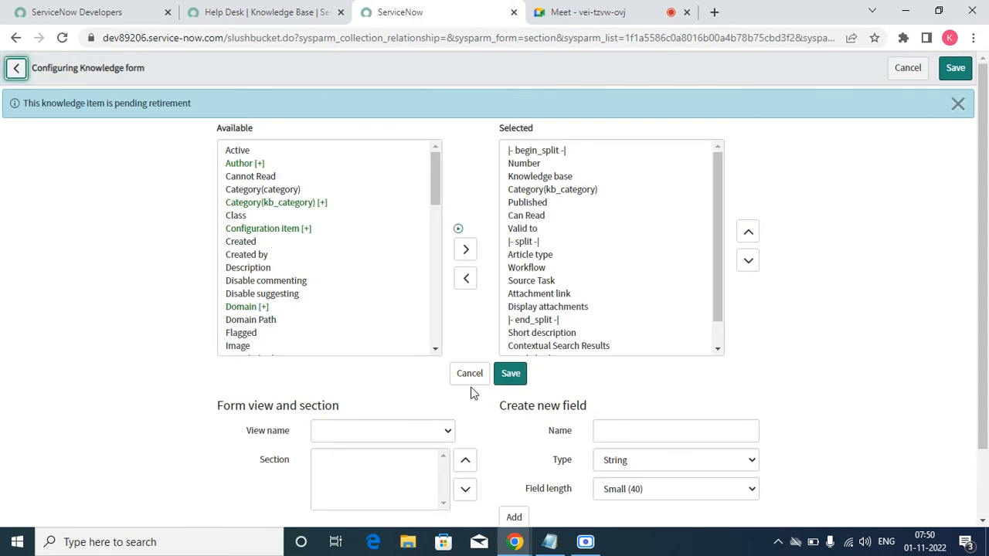
left_click(469, 375)
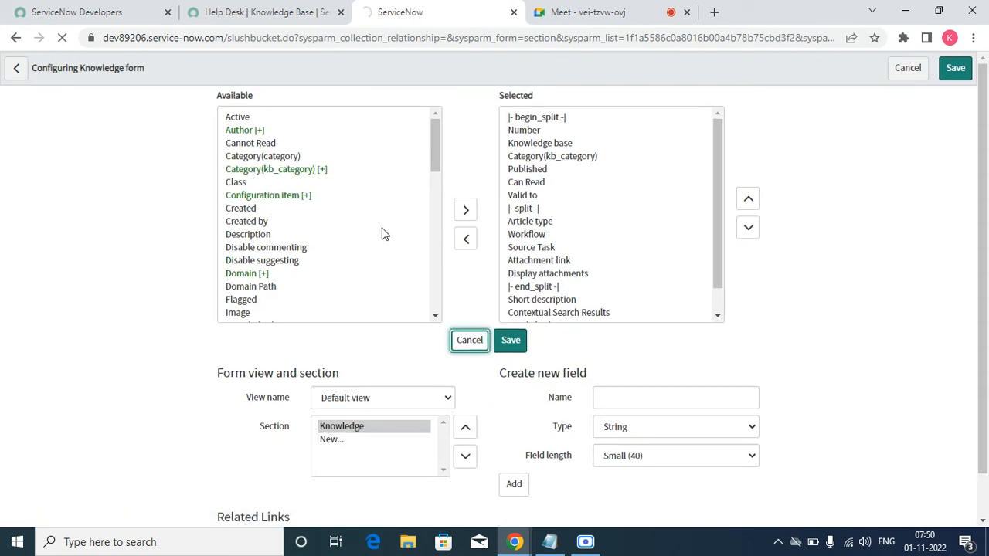
left_click(765, 154)
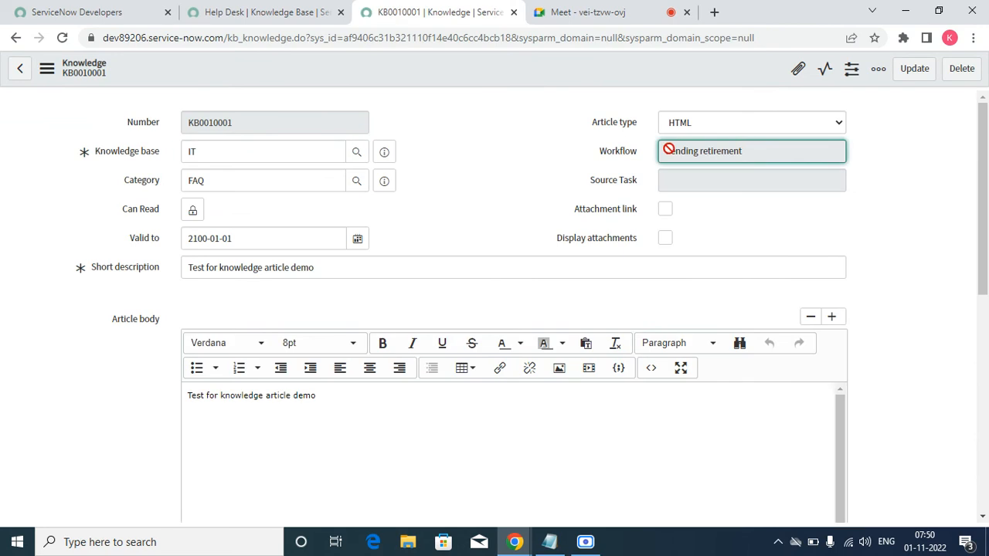
Step: Open the KB0010001 article's requested approval in a new browser tab and approve it
scroll(406, 212, "down", 6)
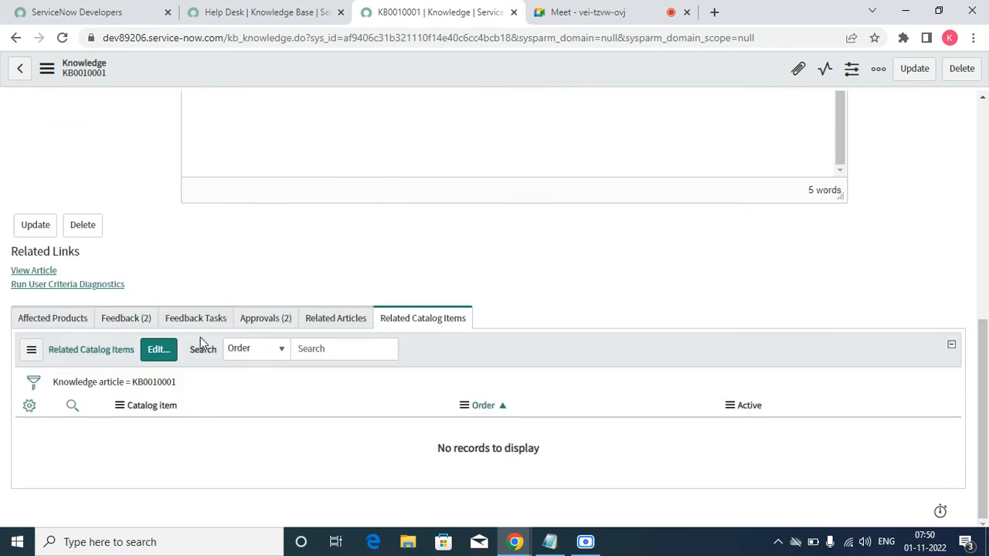
left_click(255, 319)
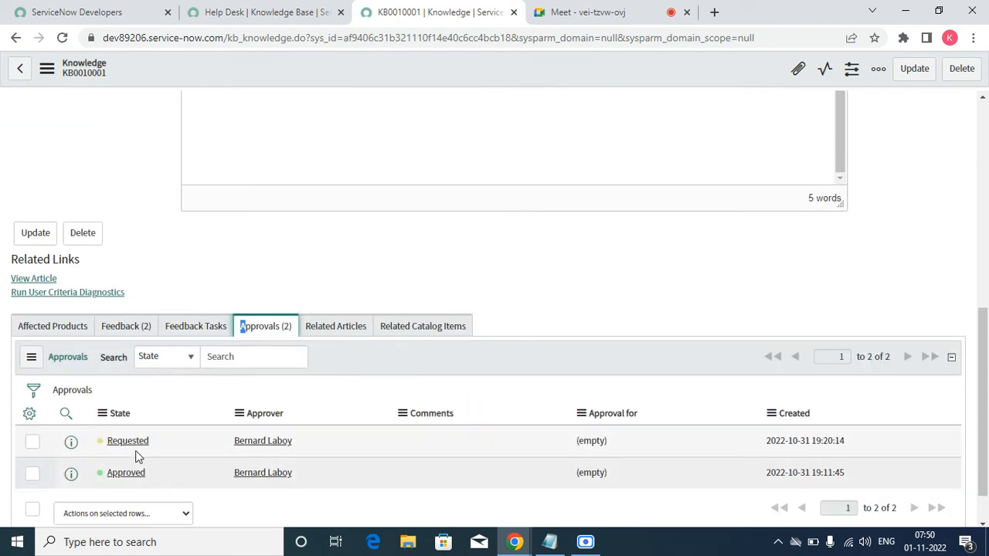
right_click(66, 446)
left_click(124, 344)
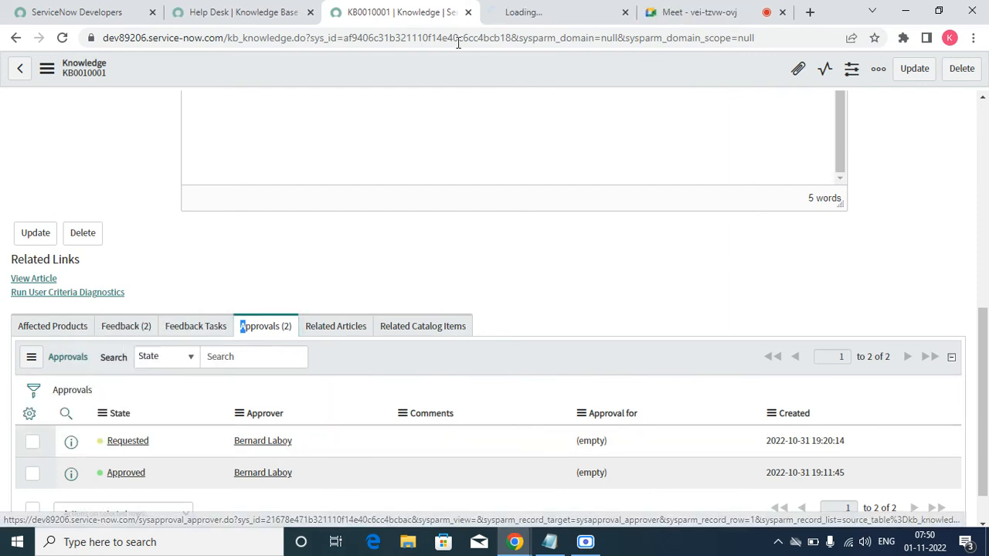
left_click(516, 10)
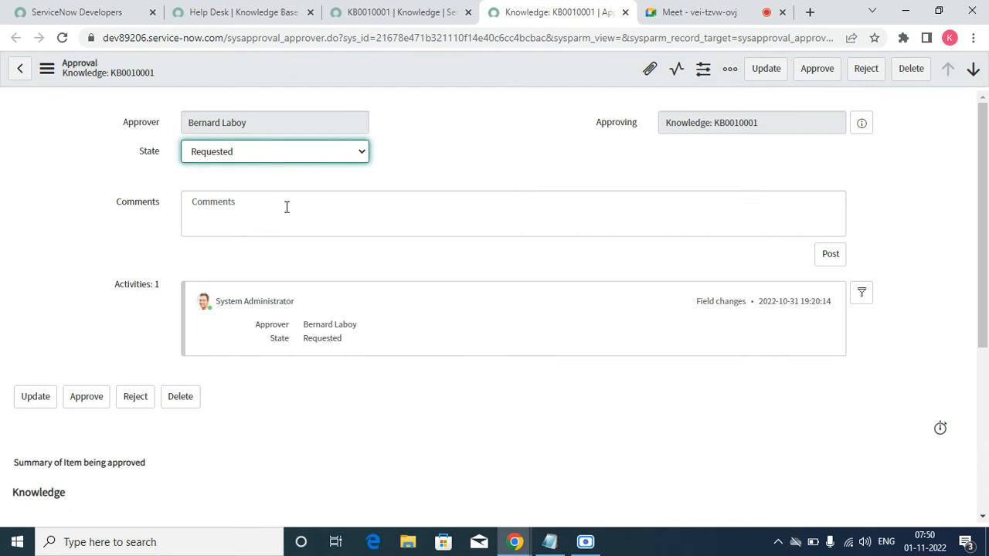
left_click(809, 76)
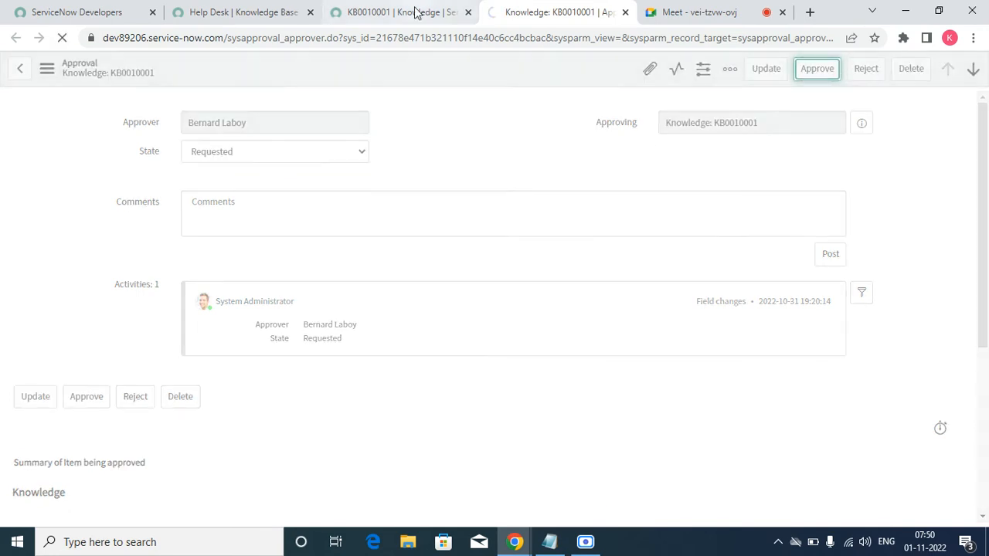
Step: Return to the KB0010001 article, reload its form, and close the extra browser tab used for the approval
left_click(415, 11)
scroll(518, 131, "up", 3)
scroll(538, 109, "up", 3)
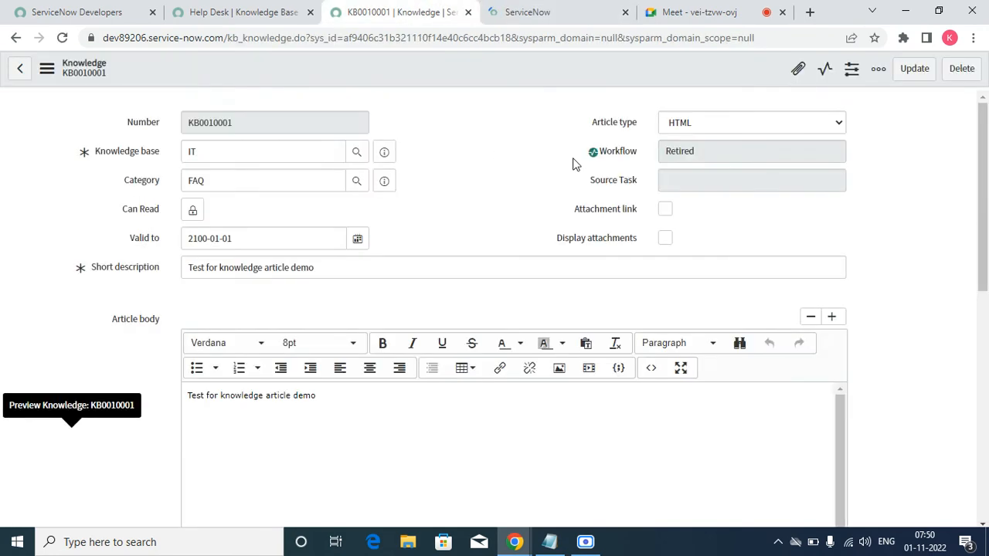
right_click(489, 74)
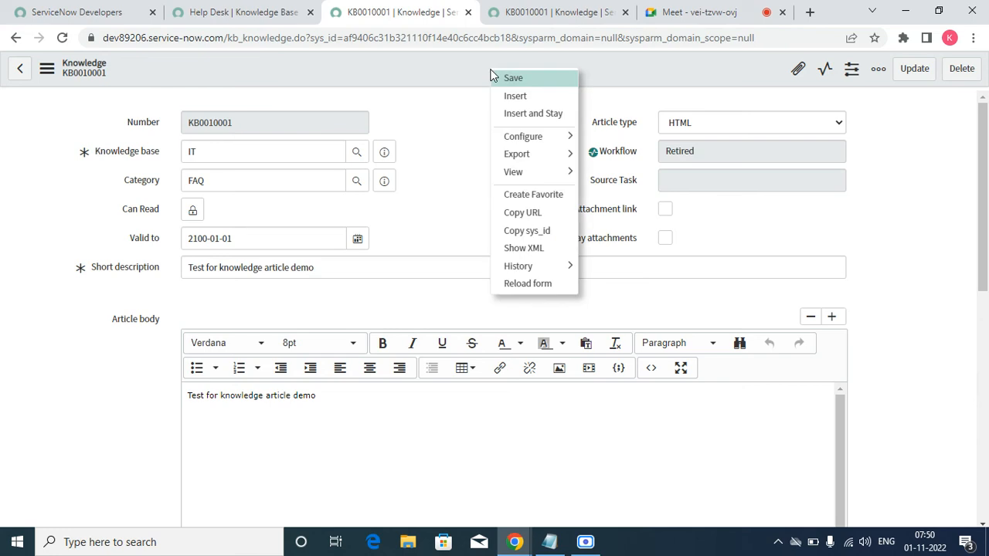
left_click(541, 284)
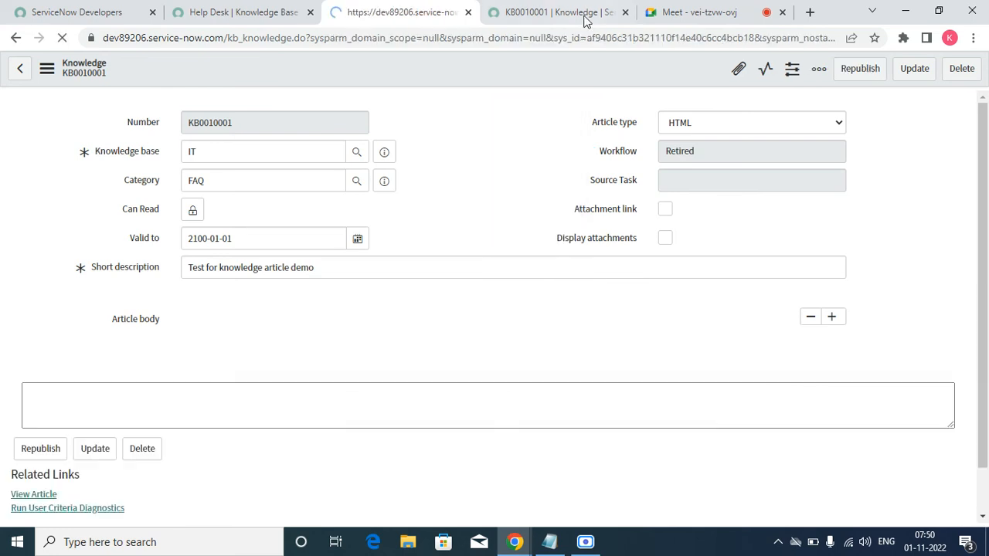
left_click(625, 12)
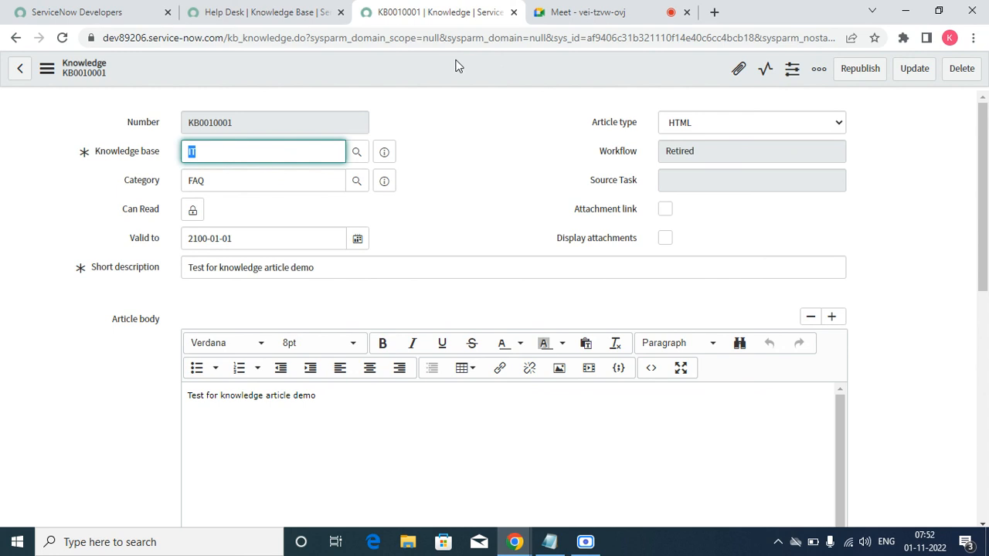
left_click(584, 543)
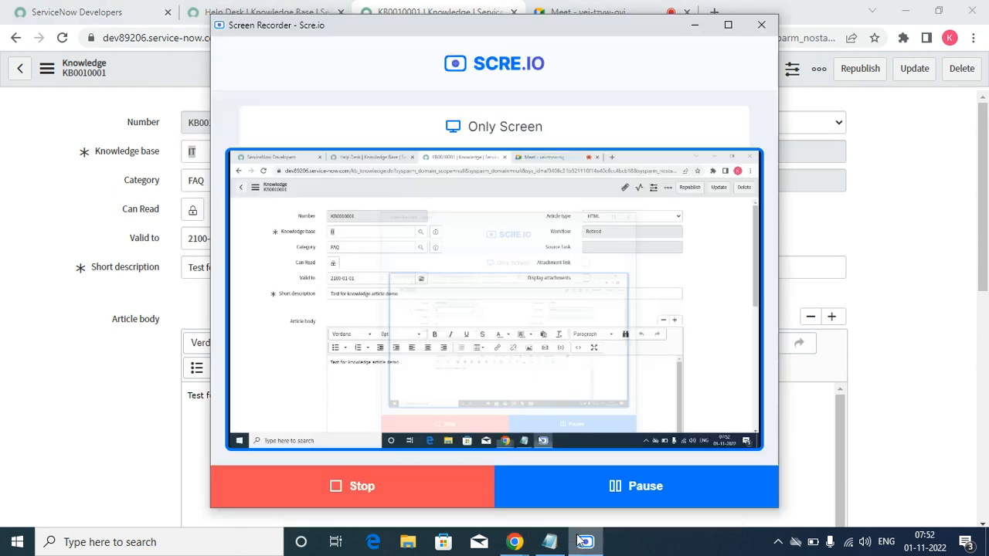
left_click(694, 31)
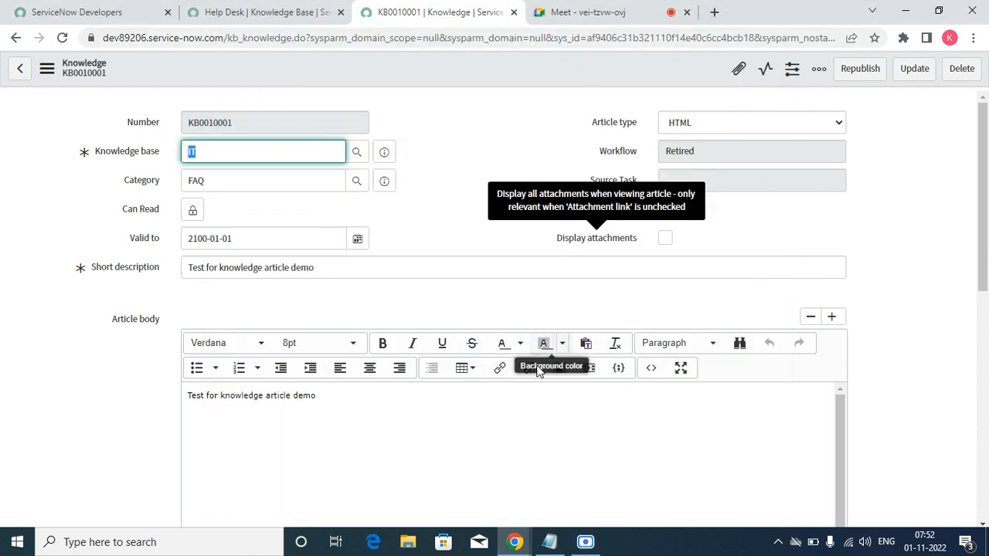
left_click(622, 11)
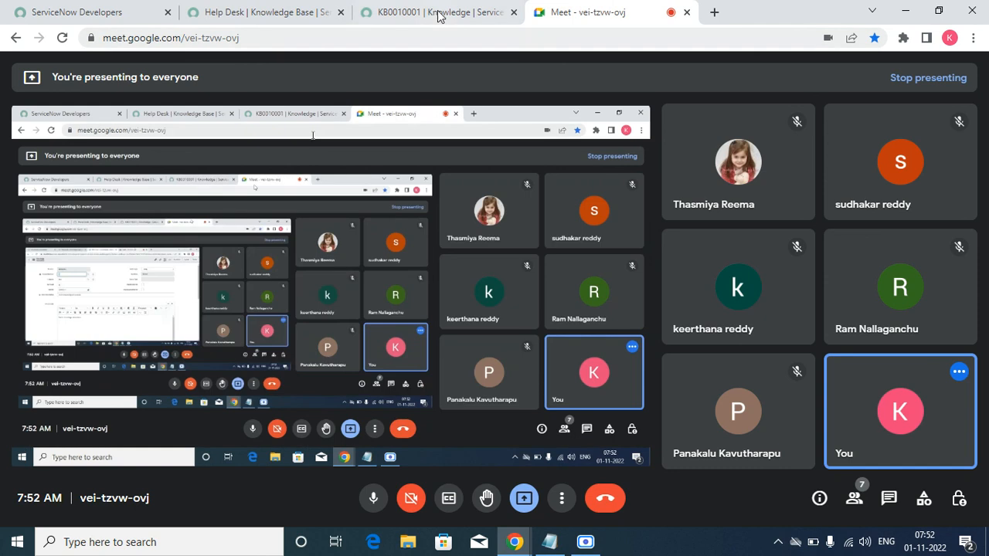
left_click(432, 11)
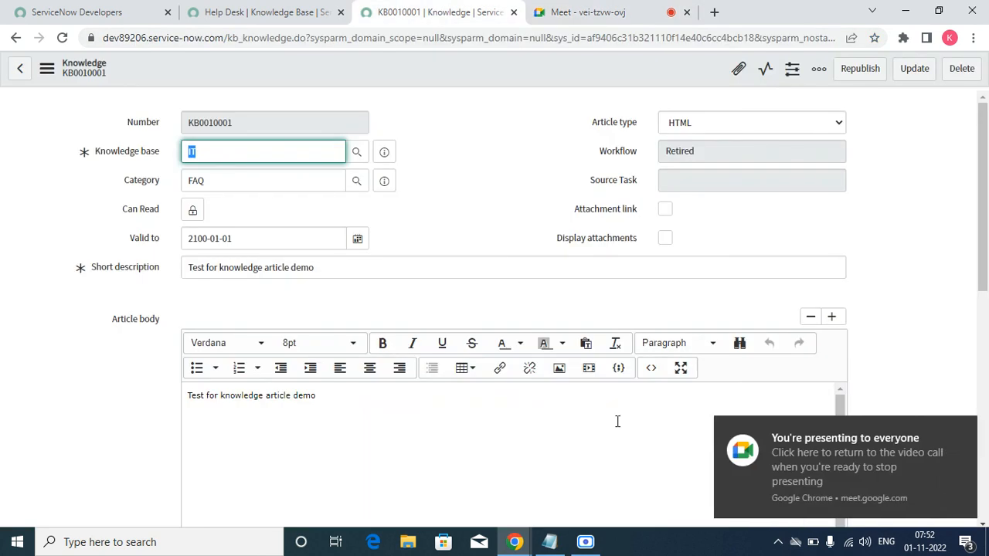
left_click(966, 433)
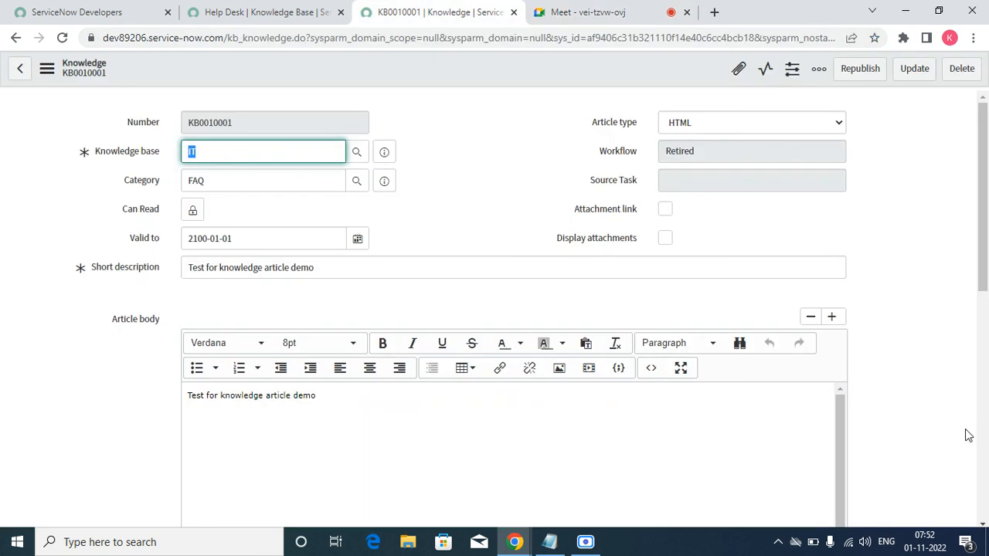